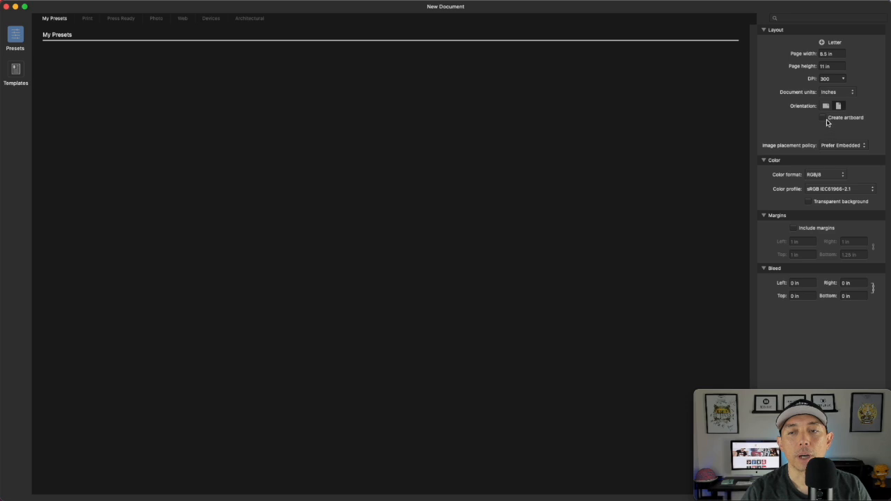
# - Create a new document in pixels, 4500 px wide and 5400 px high at 300 DPI, with an artboard
pyautogui.click(834, 54)
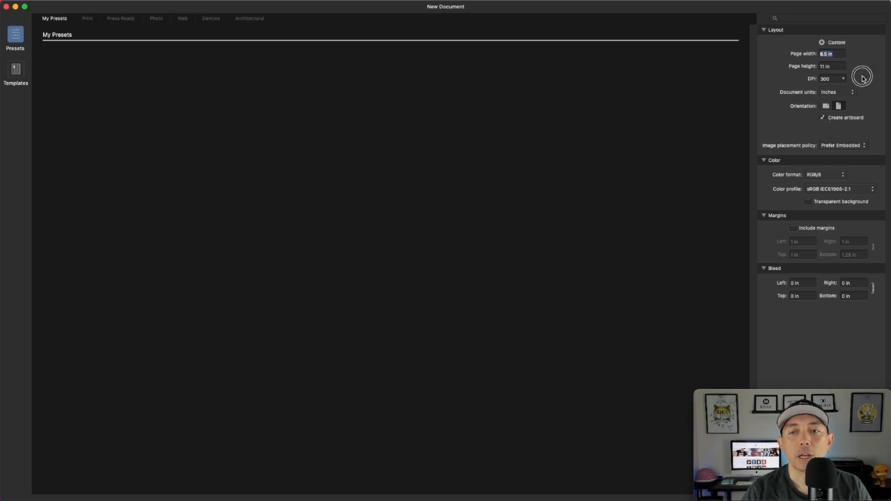
pyautogui.click(849, 94)
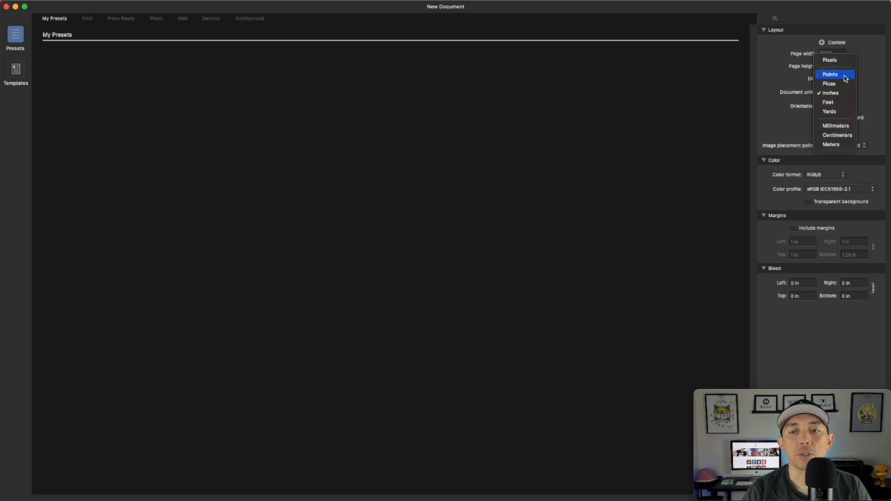
pyautogui.click(840, 62)
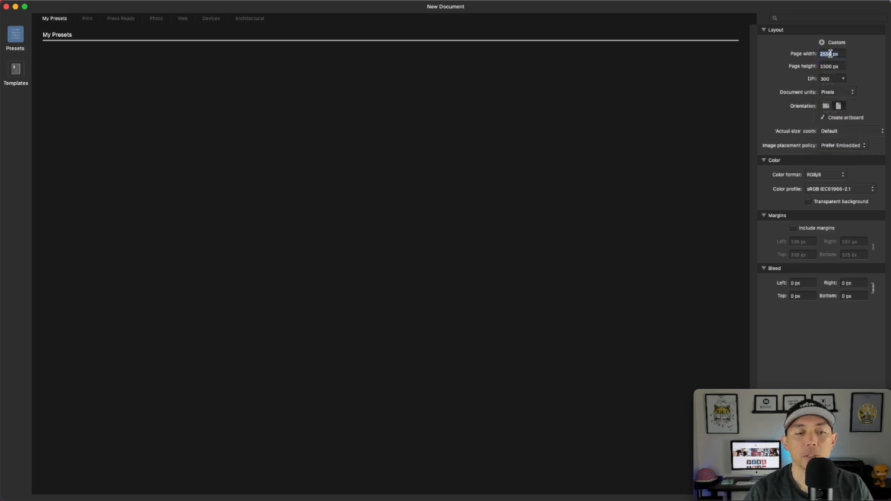
pyautogui.write('4500')
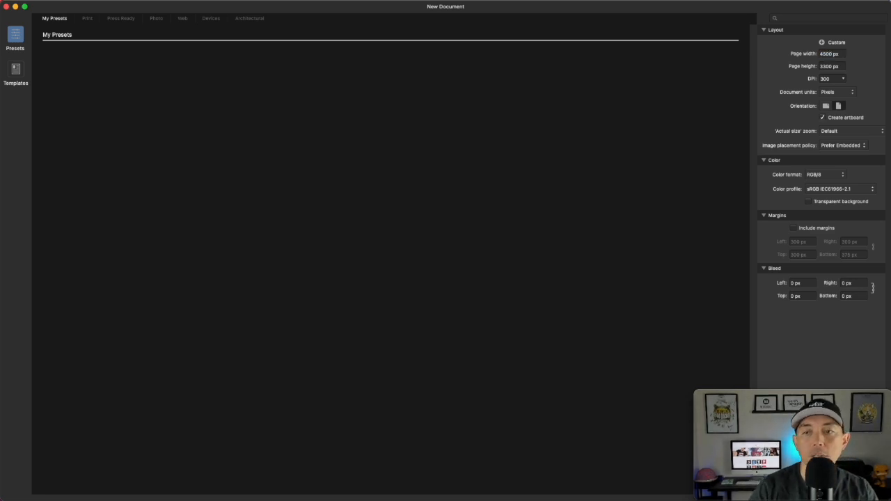
pyautogui.click(823, 66)
pyautogui.write('5400')
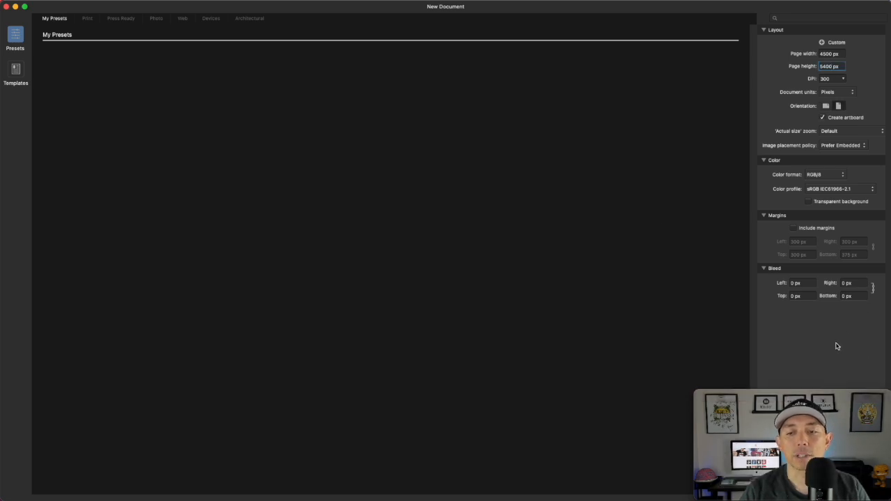
pyautogui.moveTo(713, 399)
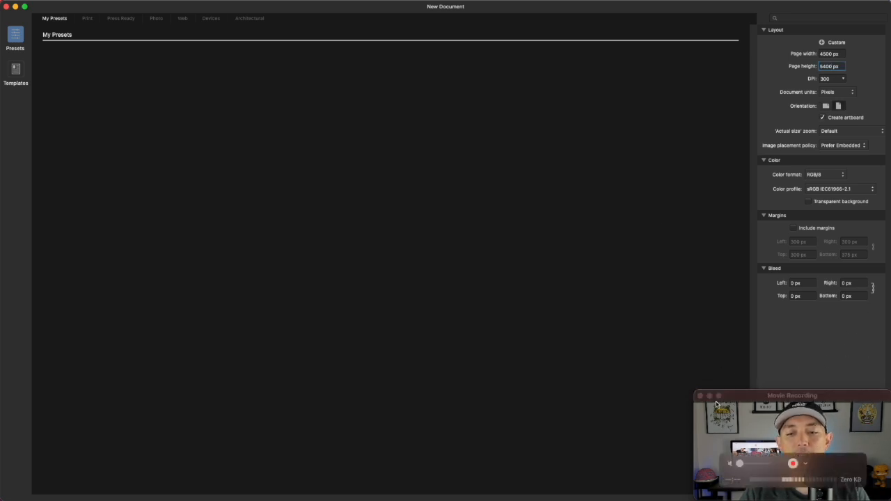
pyautogui.click(710, 396)
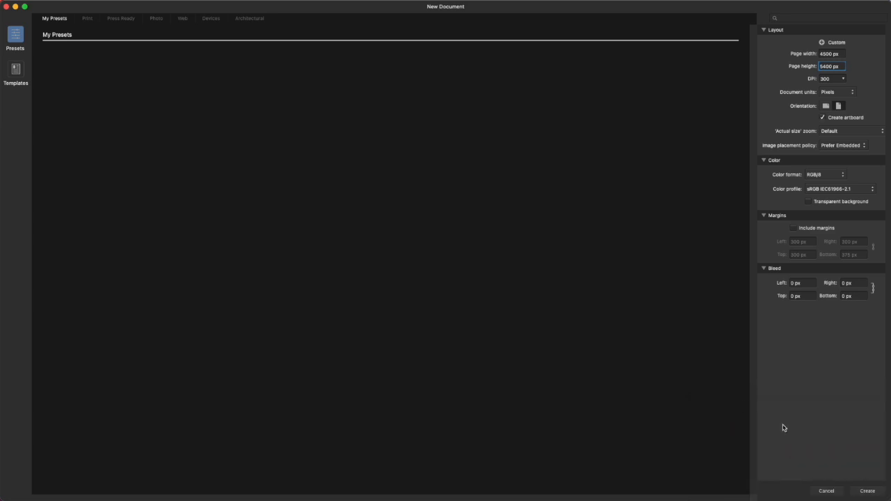
pyautogui.click(872, 492)
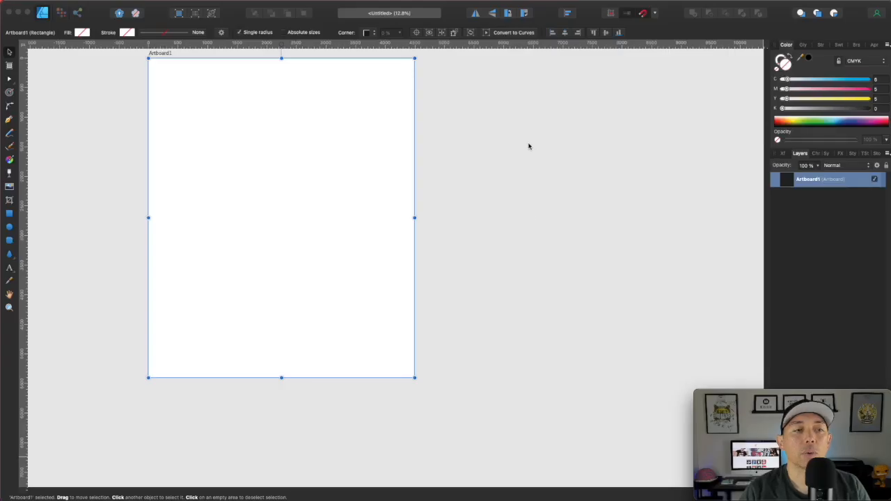
# - Select the artboard and display its transform values to check its size
pyautogui.click(87, 69)
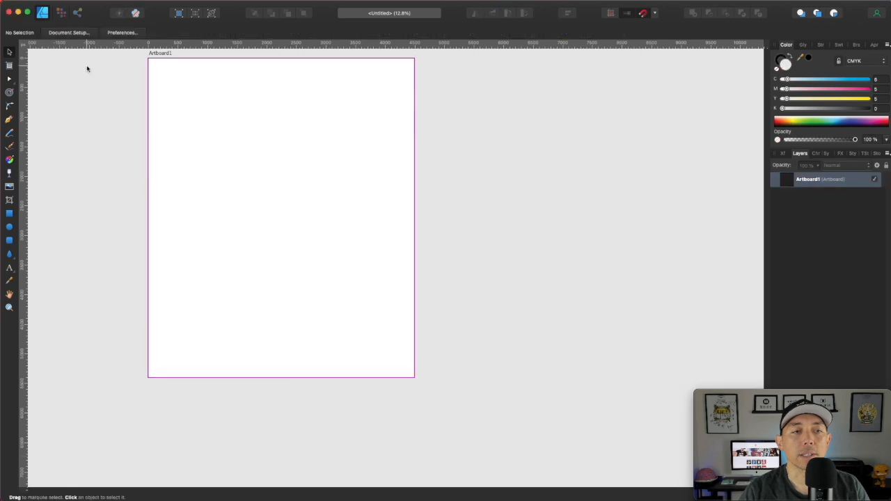
pyautogui.click(159, 55)
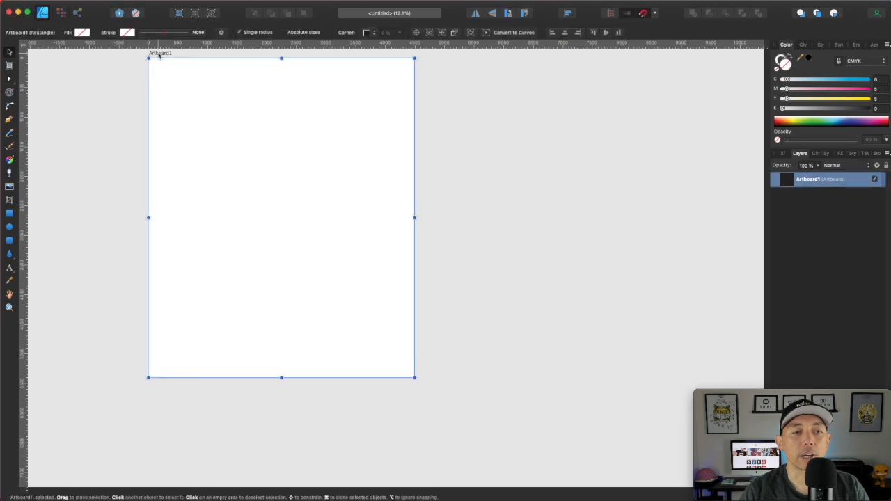
pyautogui.click(783, 156)
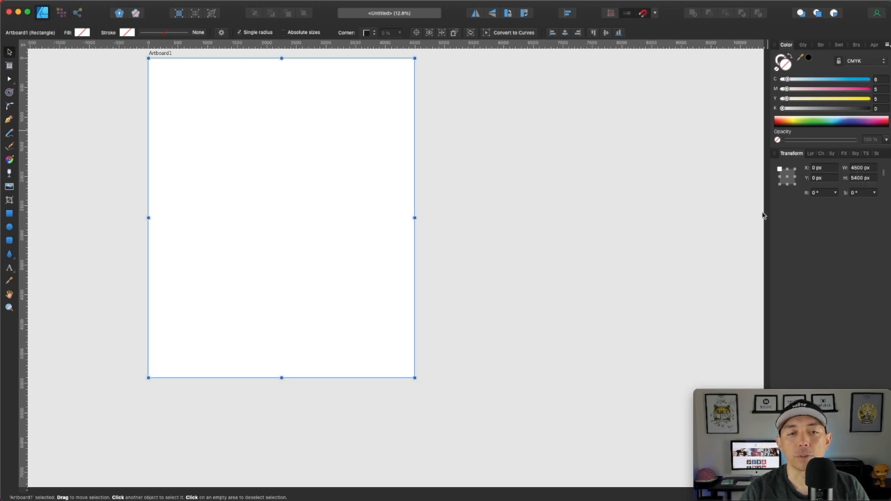
# - Duplicate the artboard and place the copy beside the original with a small gap, aligned along the upper edges
pyautogui.click(545, 171)
pyautogui.scroll(3, 135, 113)
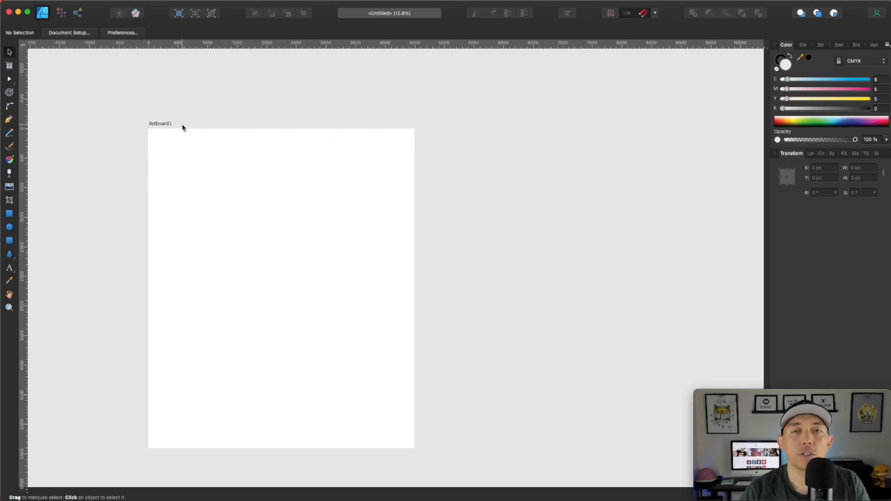
pyautogui.click(164, 125)
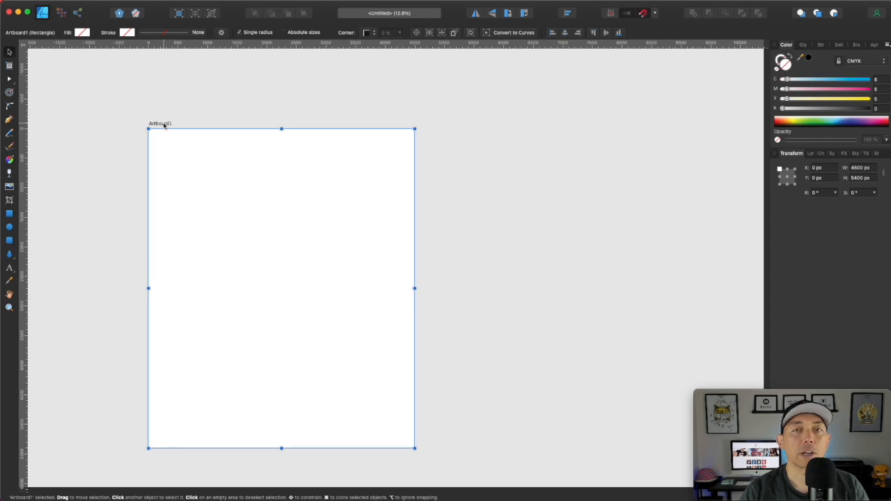
pyautogui.moveTo(164, 125); pyautogui.dragTo(454, 117)
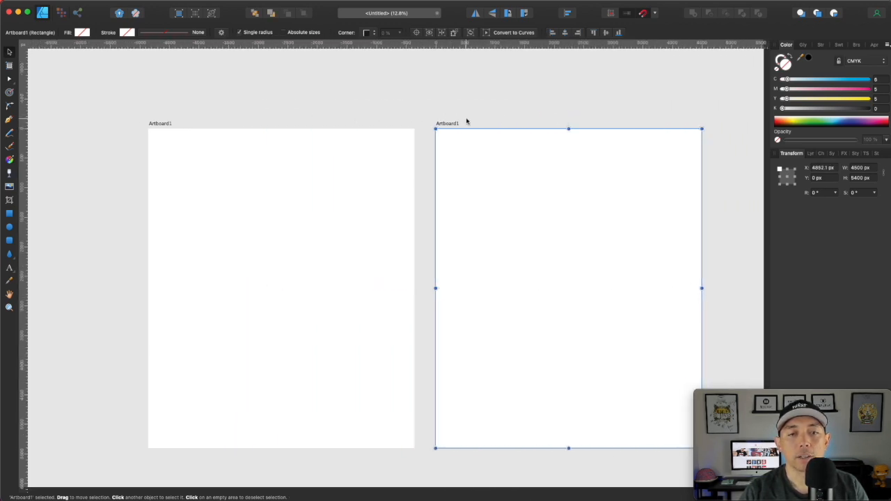
pyautogui.click(496, 107)
# - Try a height of 4050 px on the duplicated artboard, and undo the height change
pyautogui.click(454, 124)
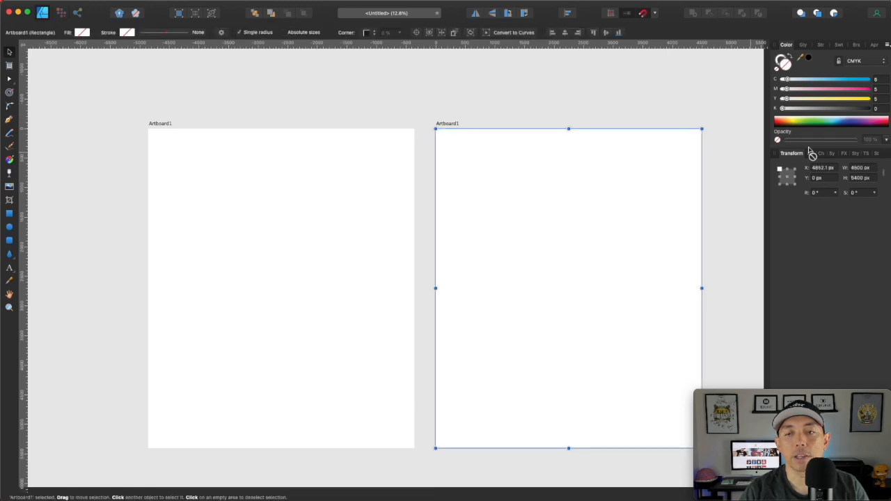
pyautogui.click(860, 178)
pyautogui.write('4050')
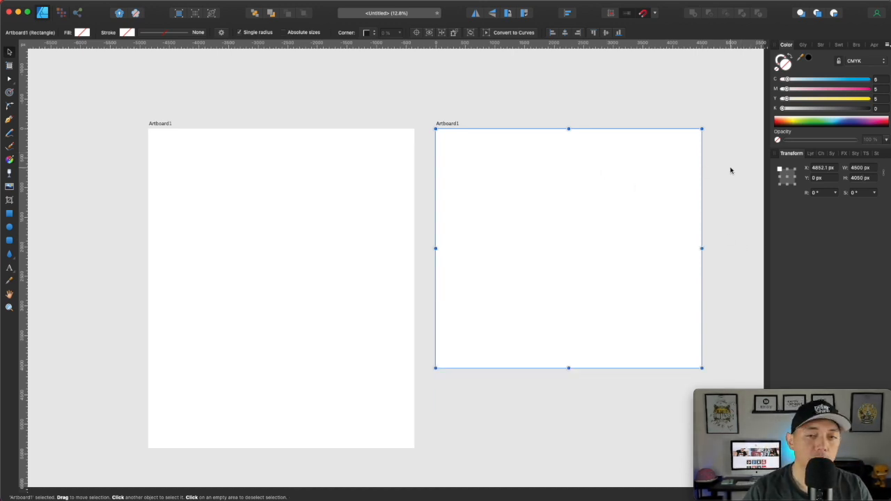
pyautogui.press('super+z')
pyautogui.click(553, 103)
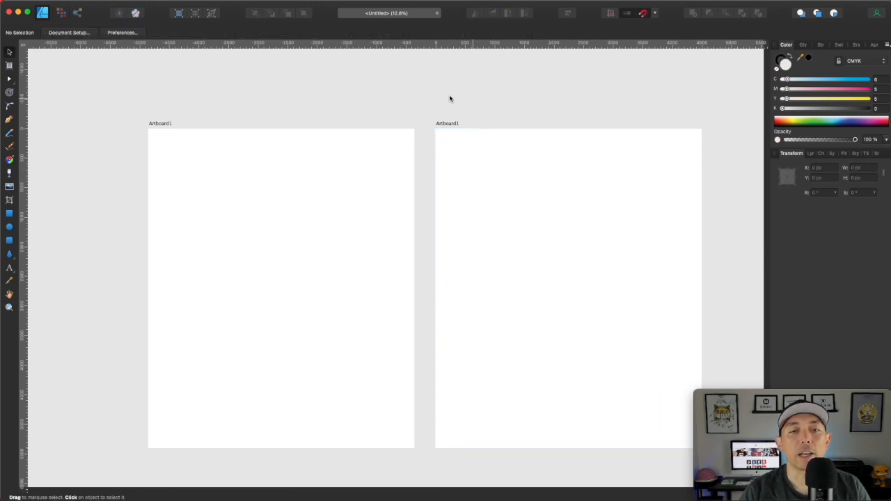
# - Switch to the browser and look through the bundles, fonts and graphics on the Creative Fabrica homepage
pyautogui.scroll(-2, 434, 104)
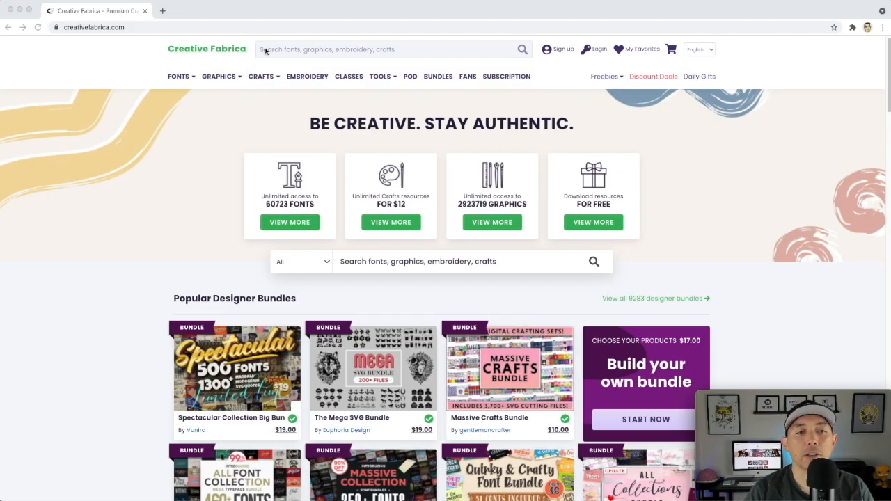
pyautogui.scroll(-5, 269, 165)
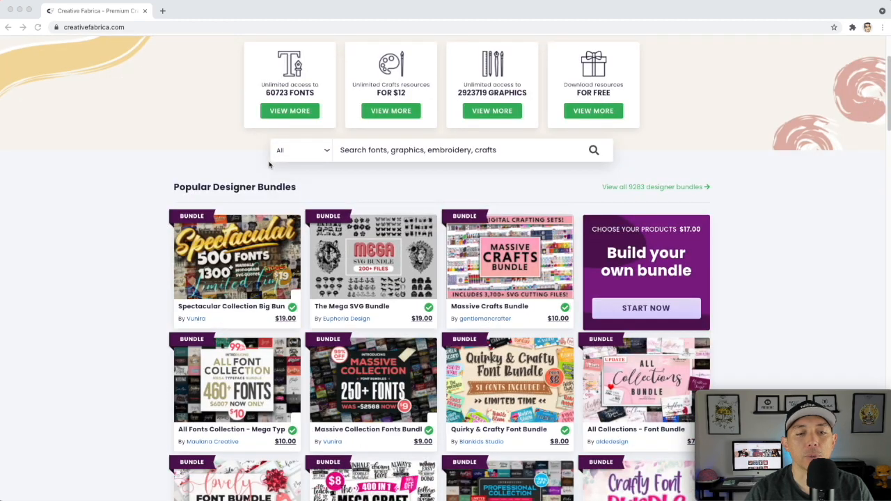
pyautogui.scroll(-1, 444, 246)
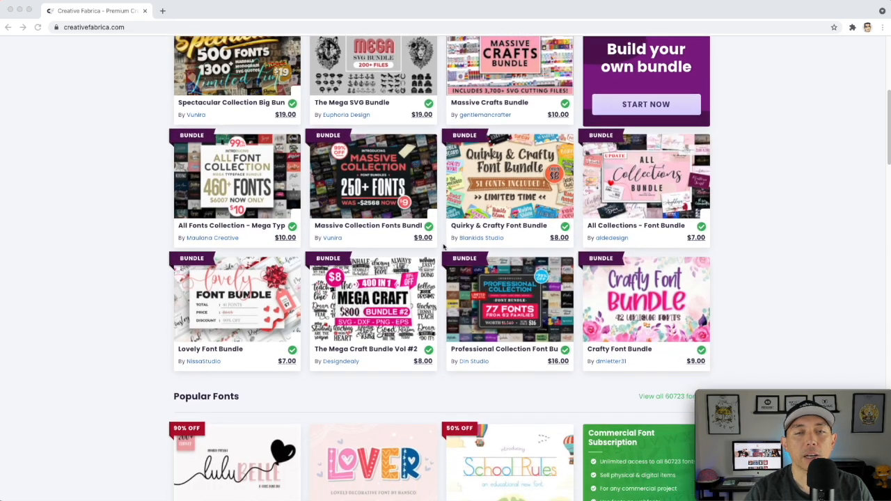
pyautogui.scroll(-1, 389, 221)
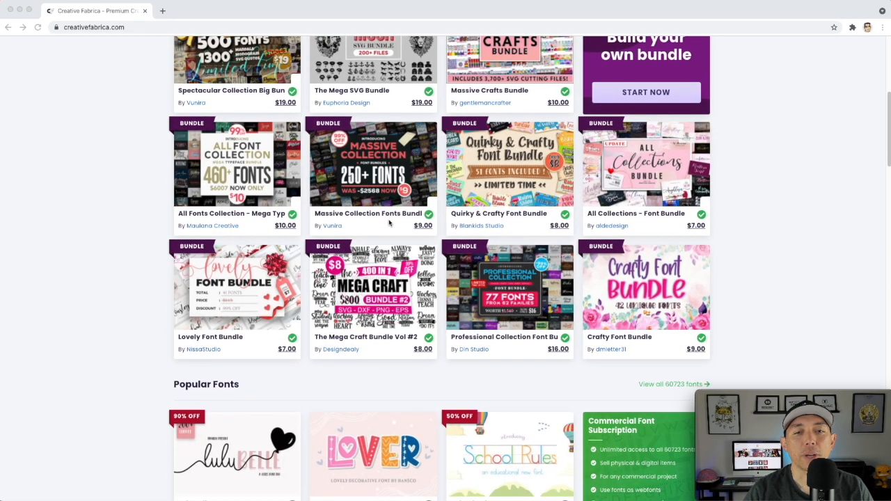
pyautogui.scroll(-4, 389, 222)
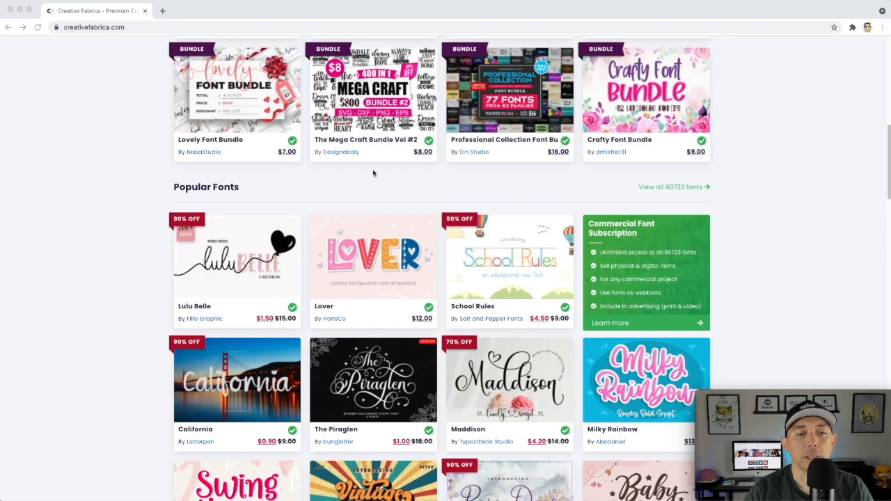
pyautogui.scroll(-9, 420, 266)
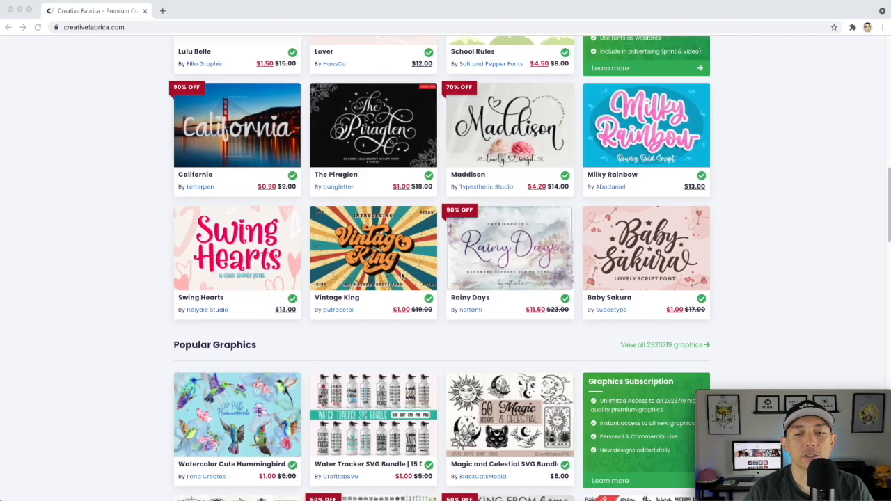
pyautogui.scroll(18, 402, 275)
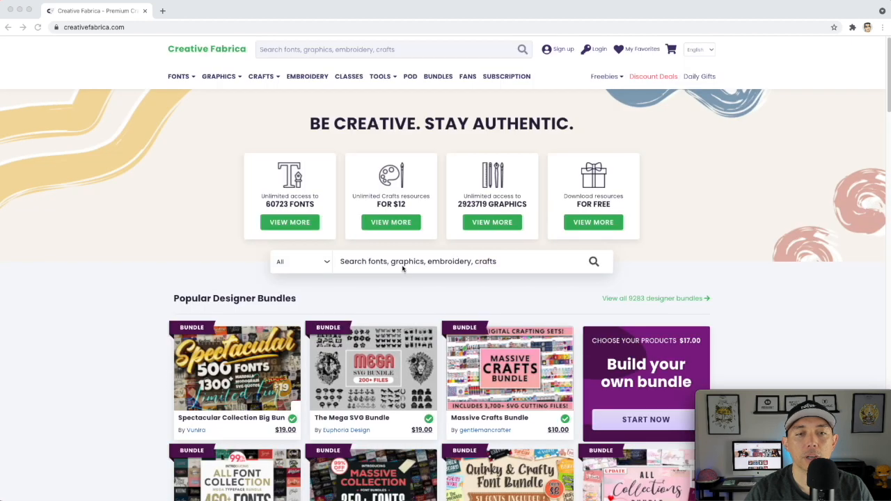
# - Search Creative Fabrica for "george washington"
pyautogui.click(286, 49)
pyautogui.write('george wa')
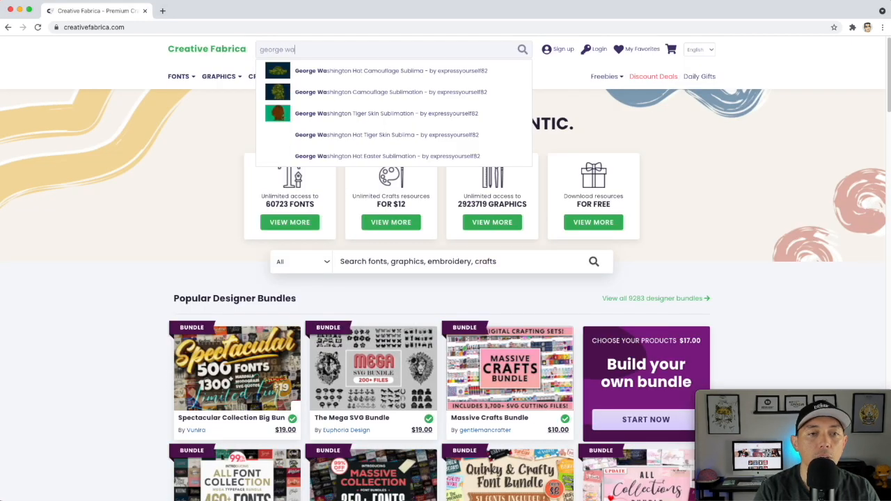
pyautogui.write('shington')
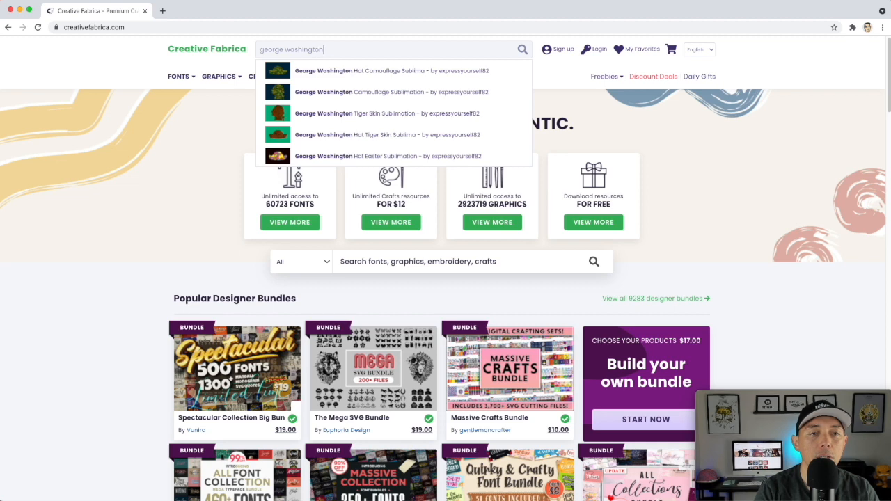
pyautogui.press('Return')
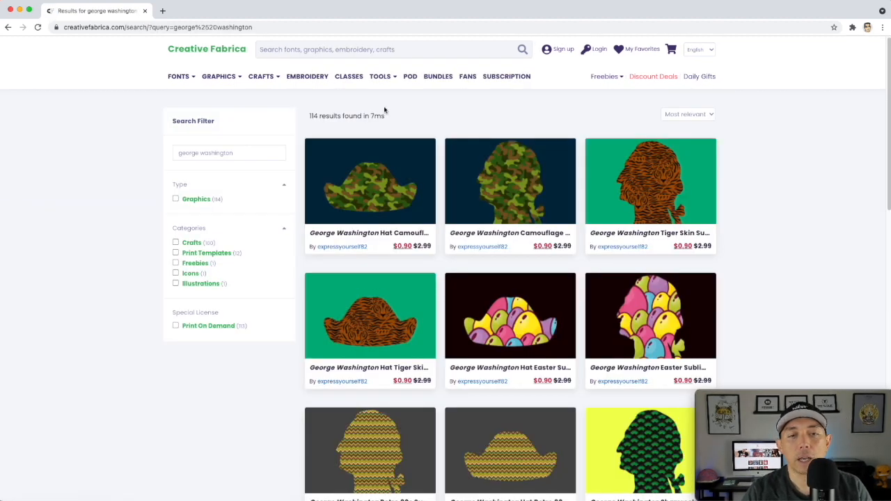
# - Open the George Washington Vector graphic by CrafterOks from the search results and view its Full POD License page
pyautogui.scroll(-5, 494, 149)
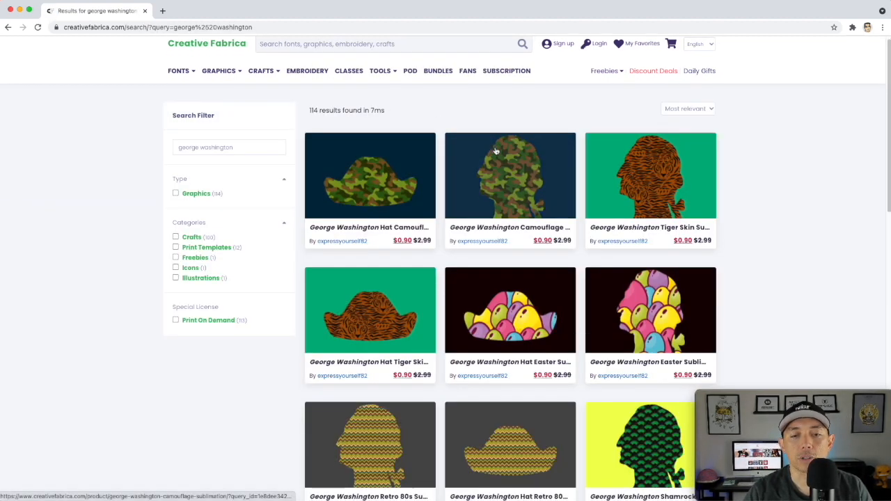
pyautogui.scroll(-3, 496, 149)
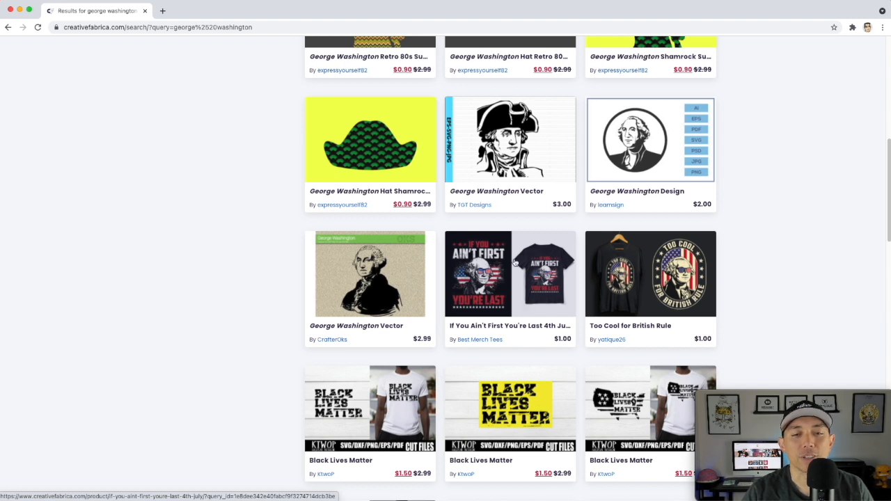
pyautogui.scroll(-1, 555, 273)
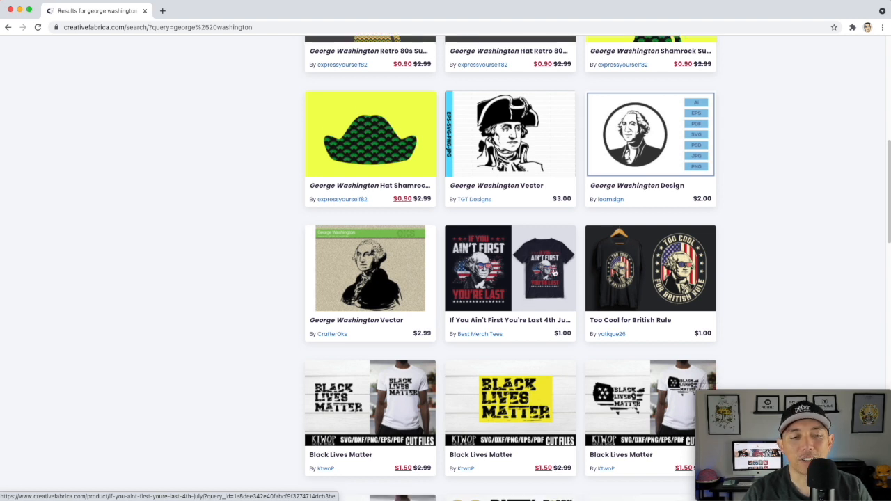
pyautogui.scroll(-1, 434, 295)
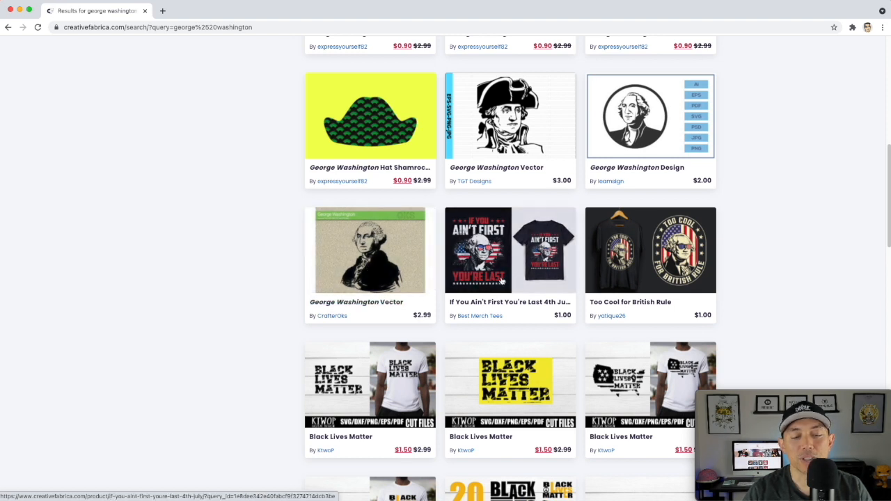
pyautogui.click(375, 263)
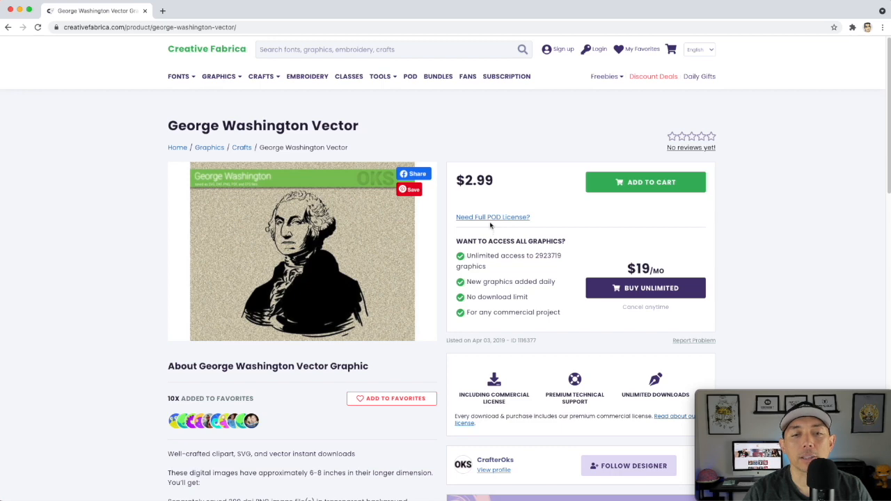
pyautogui.click(491, 218)
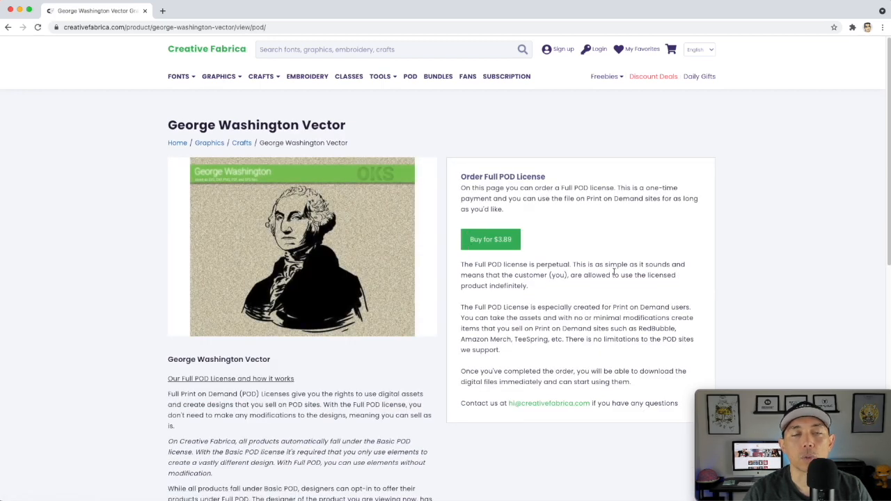
pyautogui.scroll(-1, 584, 255)
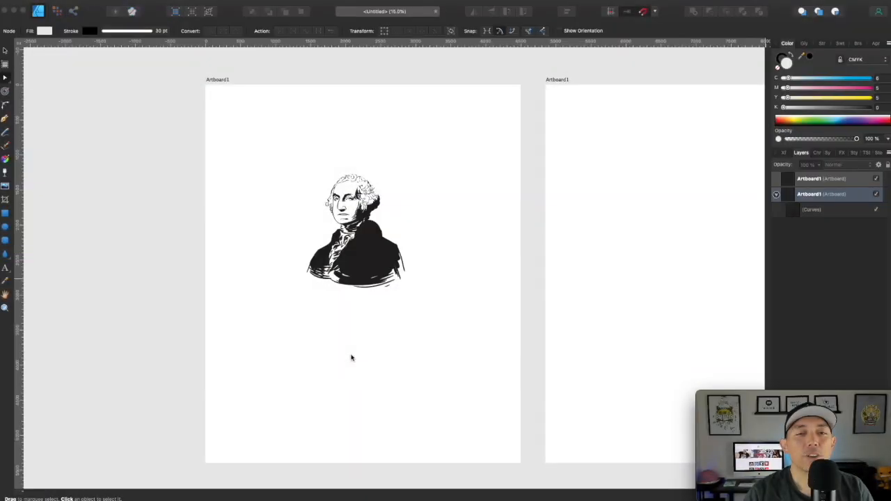
# - Enlarge the George Washington vector proportionally to about 2800 px wide and position it near the middle of the first artboard
pyautogui.click(374, 250)
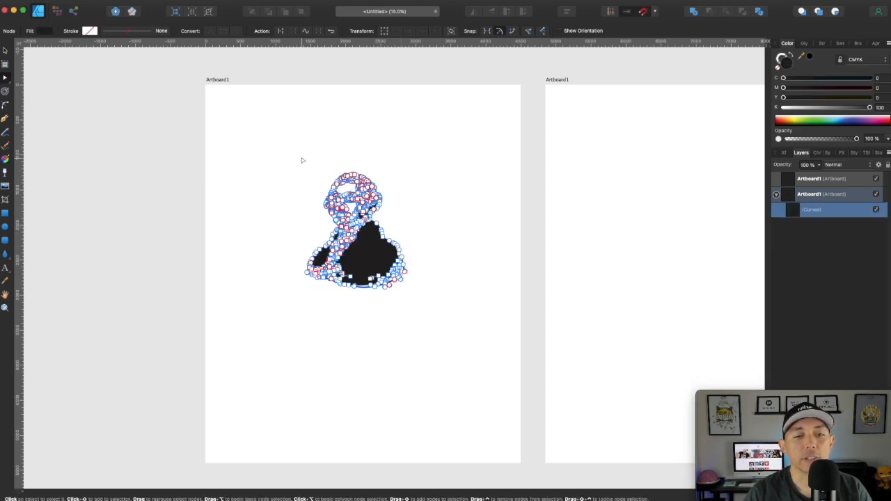
pyautogui.click(184, 161)
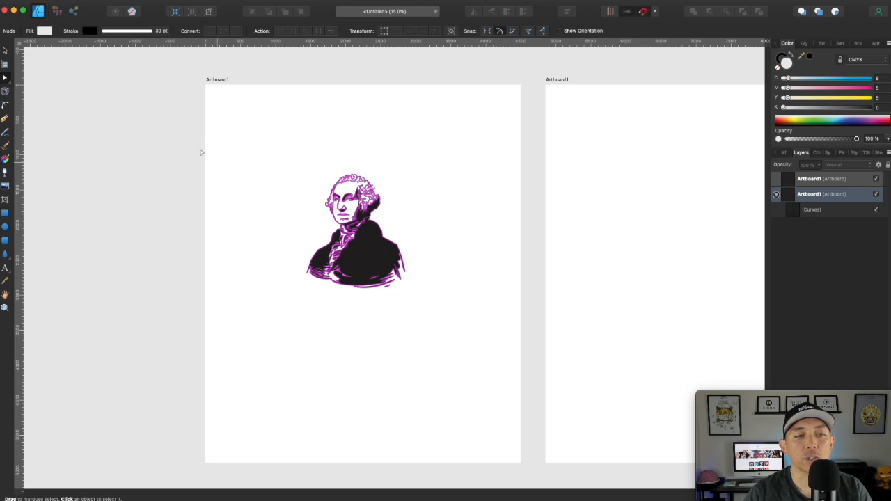
pyautogui.click(5, 51)
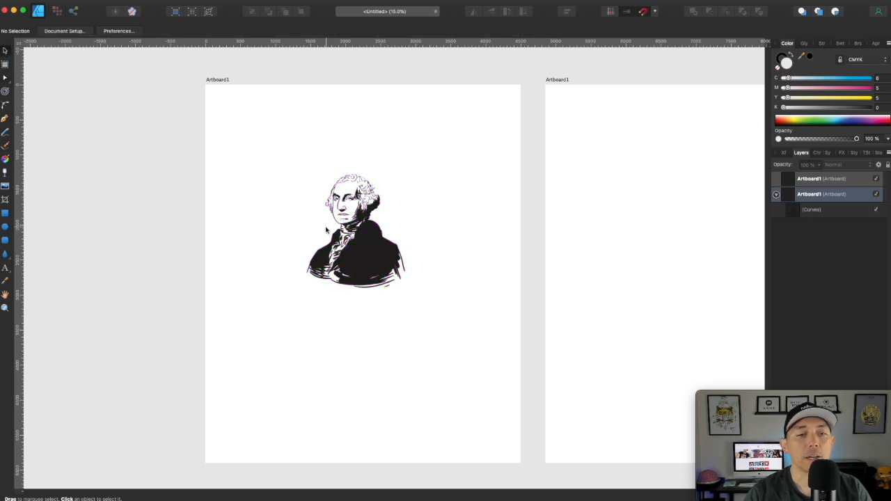
pyautogui.click(371, 249)
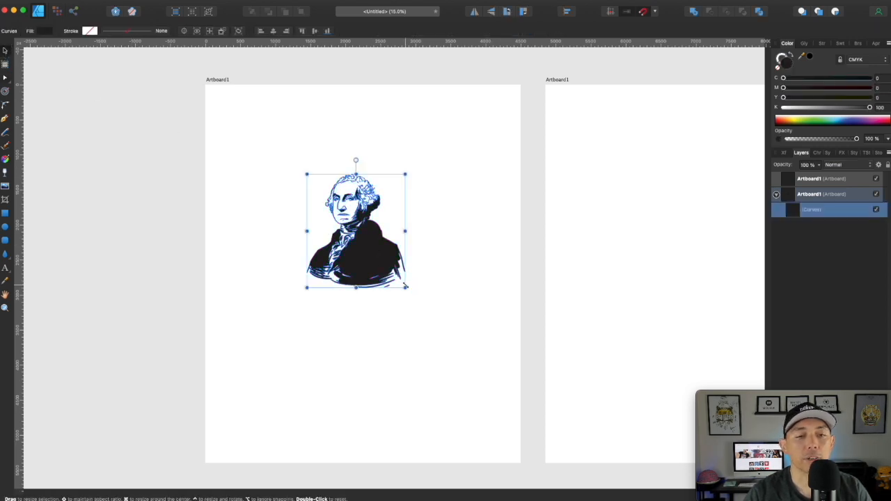
pyautogui.moveTo(405, 288); pyautogui.dragTo(455, 327)
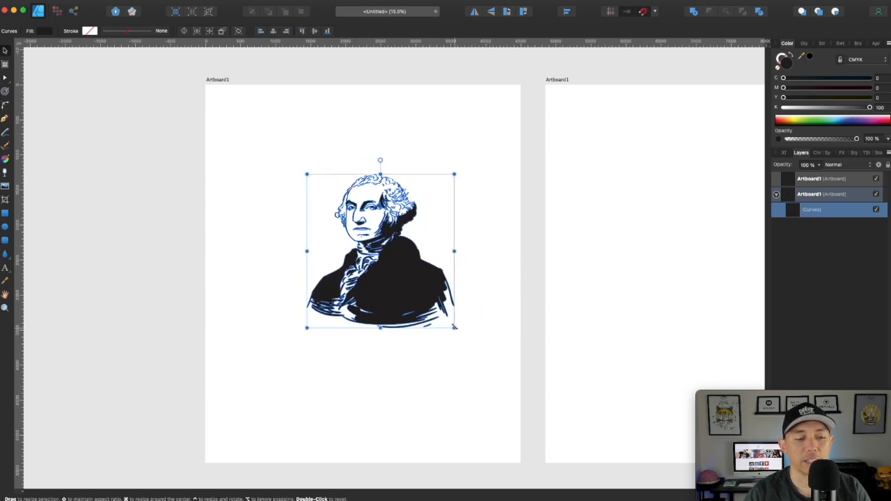
pyautogui.press('super+z')
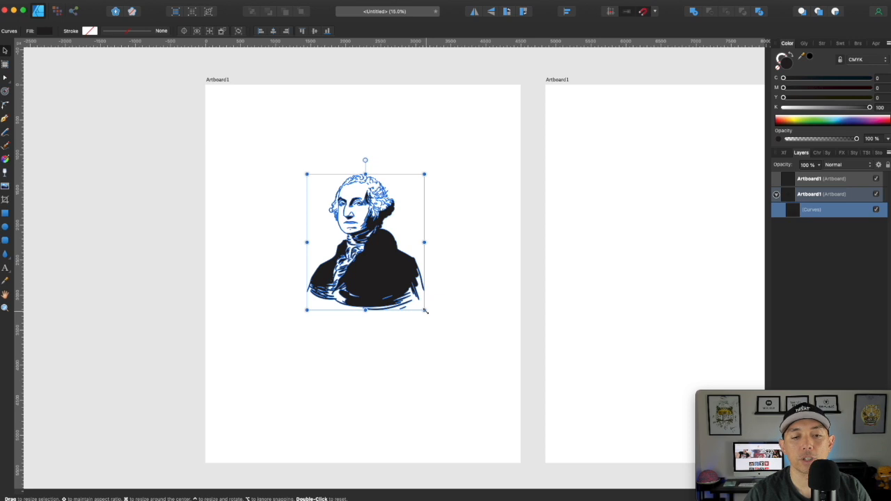
pyautogui.moveTo(426, 311); pyautogui.dragTo(502, 392)
pyautogui.moveTo(450, 352); pyautogui.dragTo(414, 325)
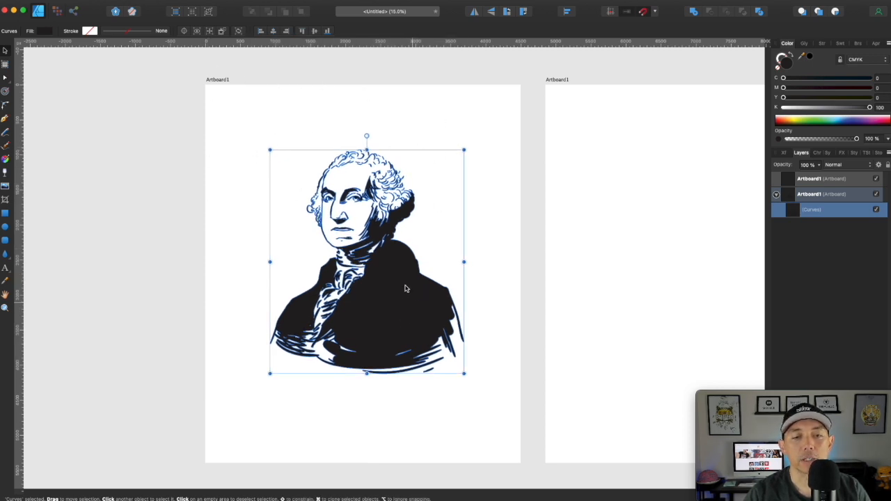
pyautogui.moveTo(399, 284); pyautogui.dragTo(398, 288)
pyautogui.click(175, 187)
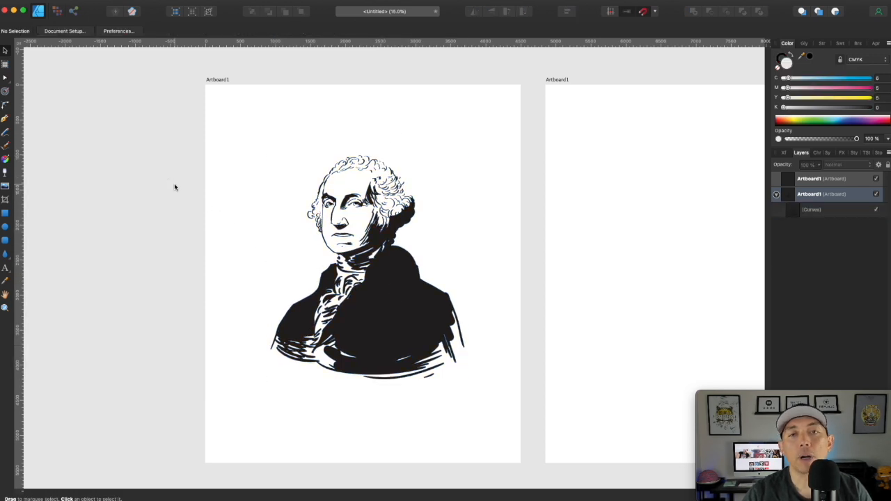
# - Draw a rectangle about 3400 by 1200 px across the lower part of the portrait, covering its ragged bottom edge
pyautogui.doubleClick(381, 342)
pyautogui.click(105, 162)
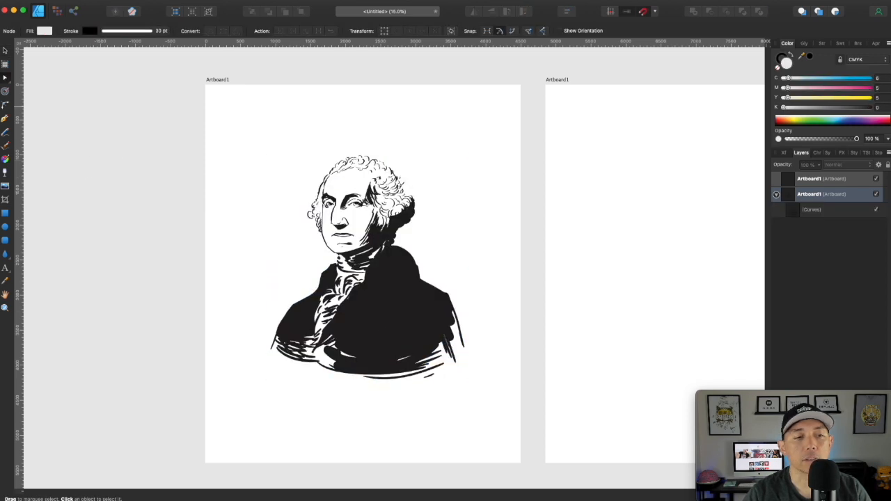
pyautogui.click(5, 212)
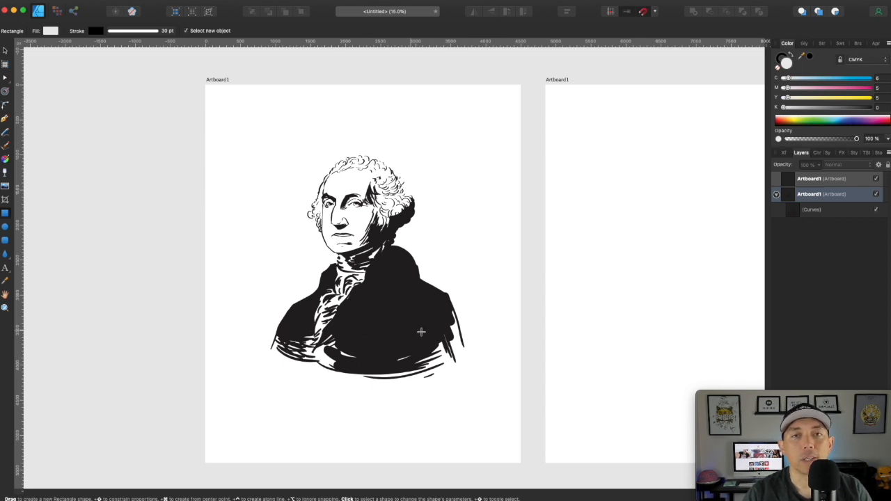
pyautogui.moveTo(238, 319); pyautogui.dragTo(478, 400)
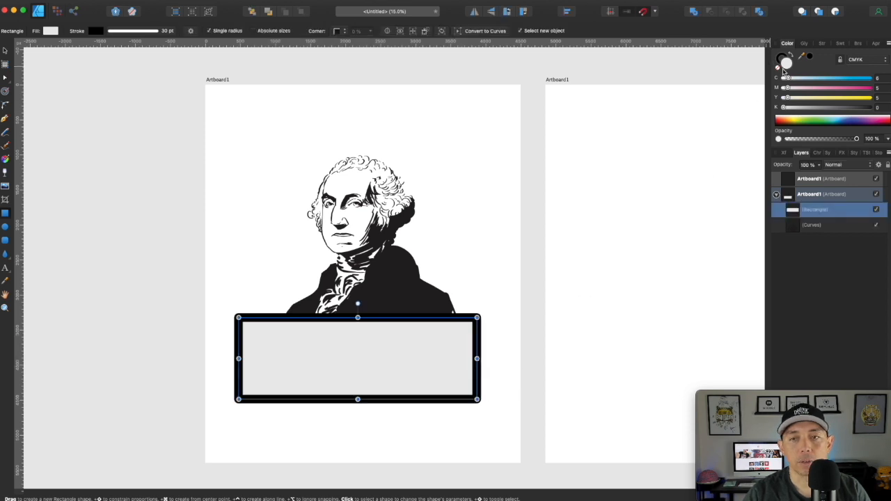
# - Remove the rectangle's stroke, fill it dark grey with C 72, M 68, Y 67, K 0, and shift it slightly down
pyautogui.click(778, 67)
pyautogui.click(782, 57)
pyautogui.click(778, 68)
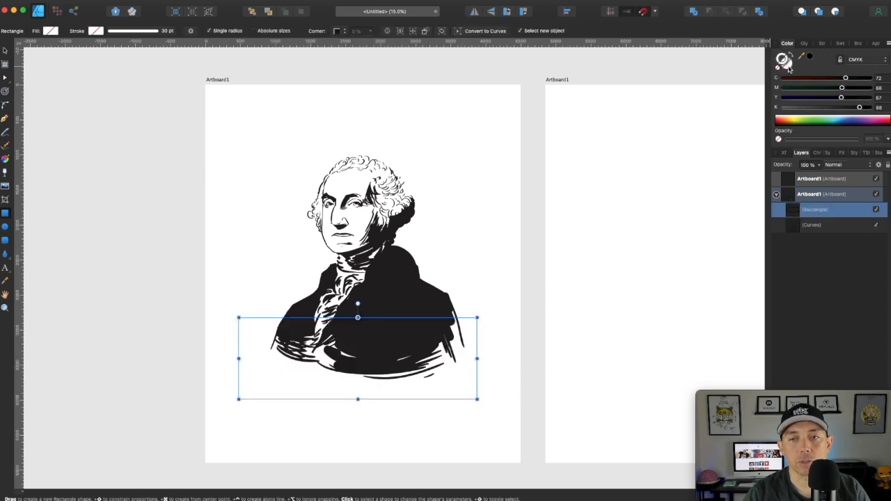
pyautogui.click(809, 57)
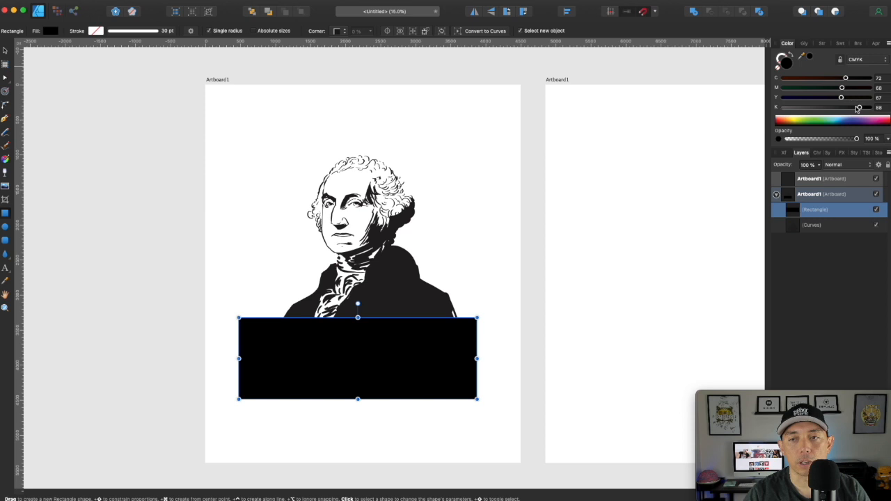
pyautogui.moveTo(858, 108); pyautogui.dragTo(782, 107)
pyautogui.press('v')
pyautogui.moveTo(382, 344); pyautogui.dragTo(383, 350)
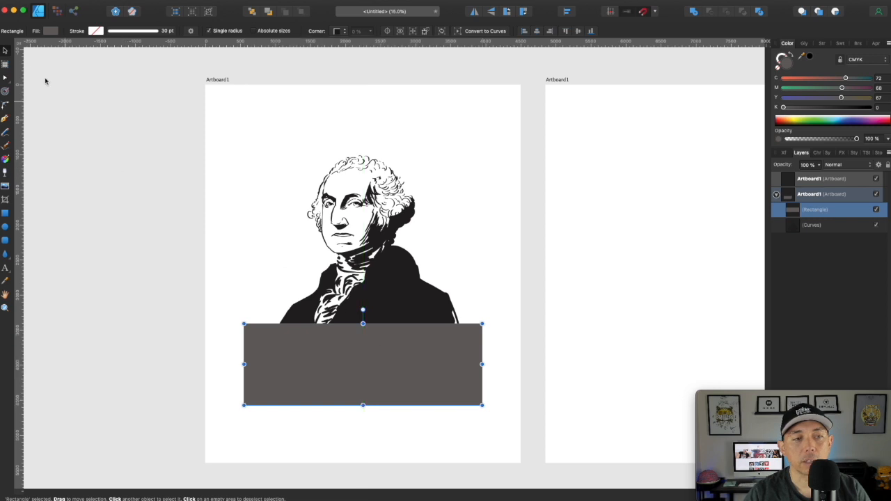
# - Subtract the grey rectangle from the portrait to trim its bottom to a straight edge
pyautogui.click(402, 270)
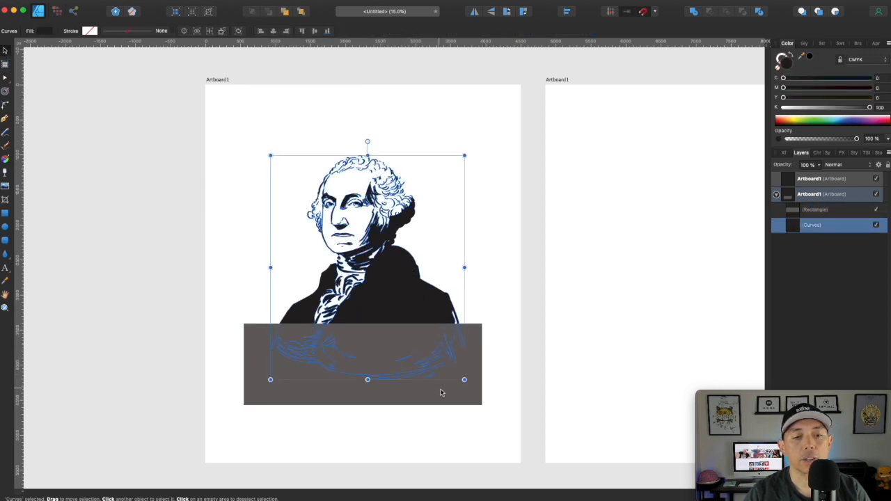
pyautogui.keyDown('shift'); pyautogui.click(474, 404); pyautogui.keyUp('shift')
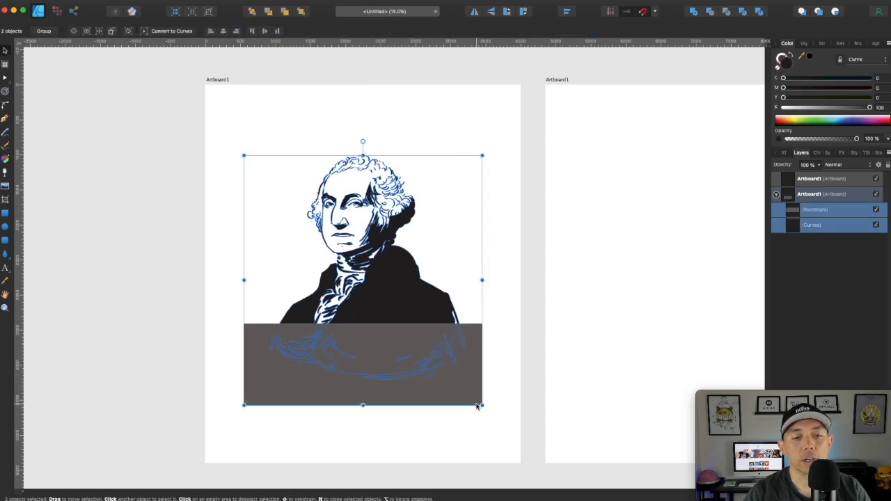
pyautogui.click(711, 13)
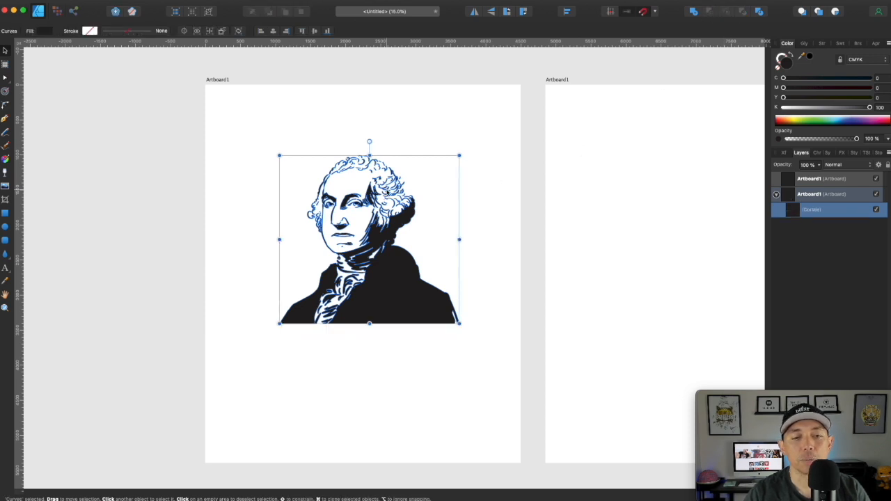
pyautogui.click(371, 366)
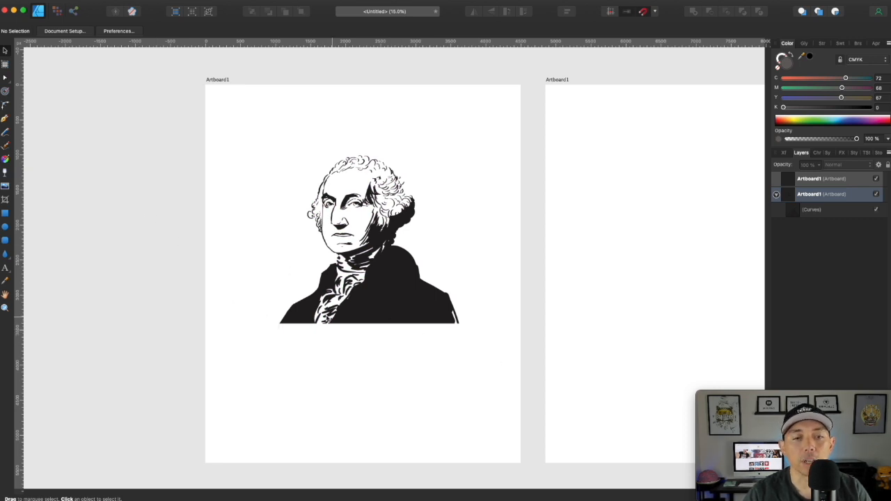
# - Move the trimmed portrait slightly lower on the first artboard
pyautogui.click(394, 288)
pyautogui.moveTo(404, 292); pyautogui.dragTo(403, 296)
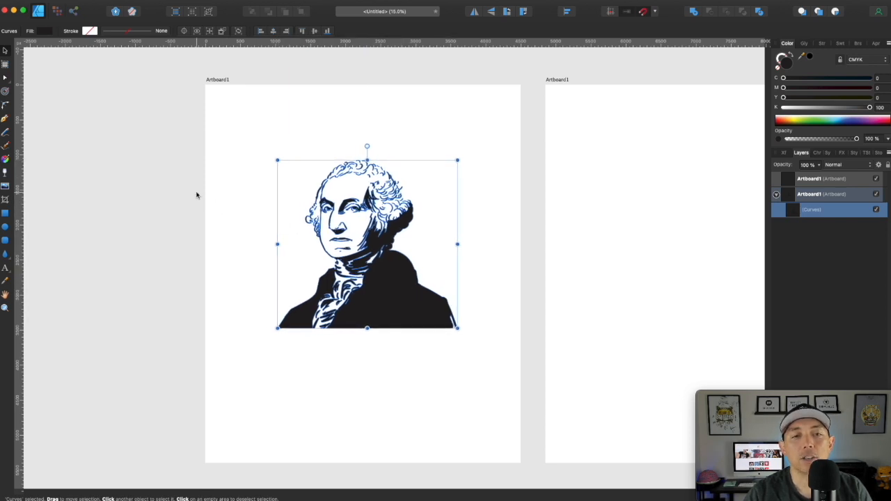
pyautogui.click(144, 172)
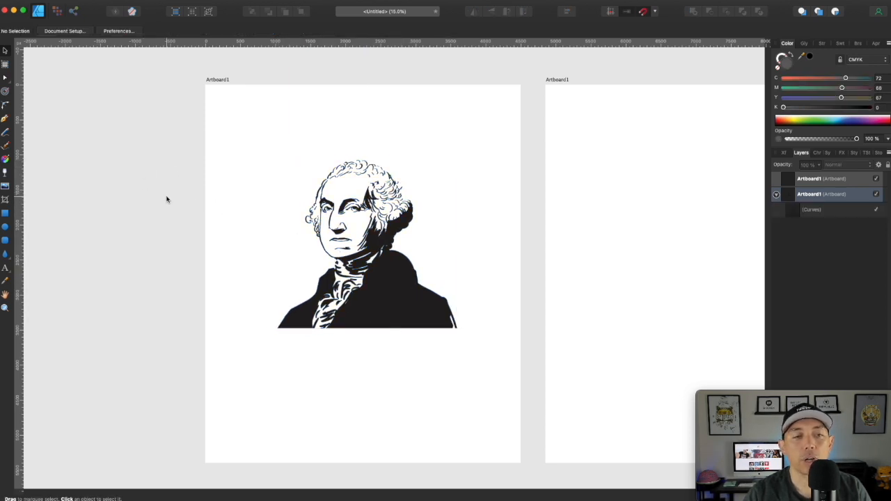
# - Draw a rectangle covering the whole first artboard, place it behind the portrait, and fill it with black
pyautogui.click(4, 214)
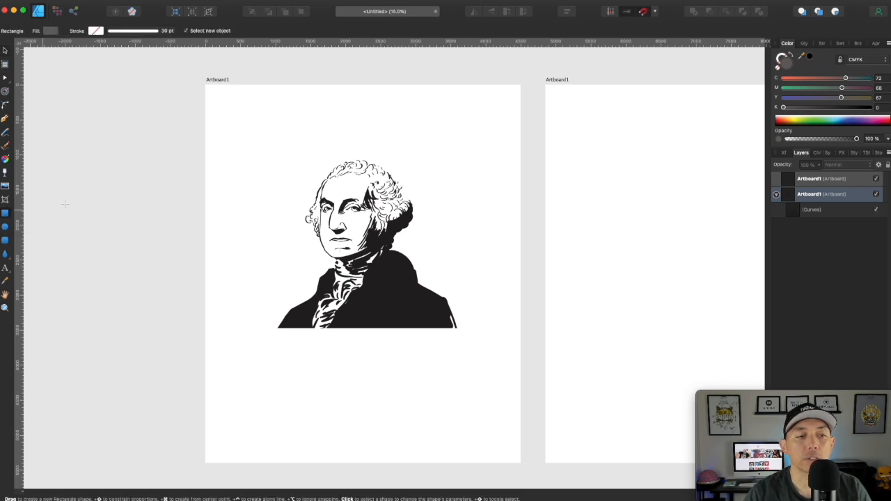
pyautogui.moveTo(202, 81); pyautogui.dragTo(521, 464)
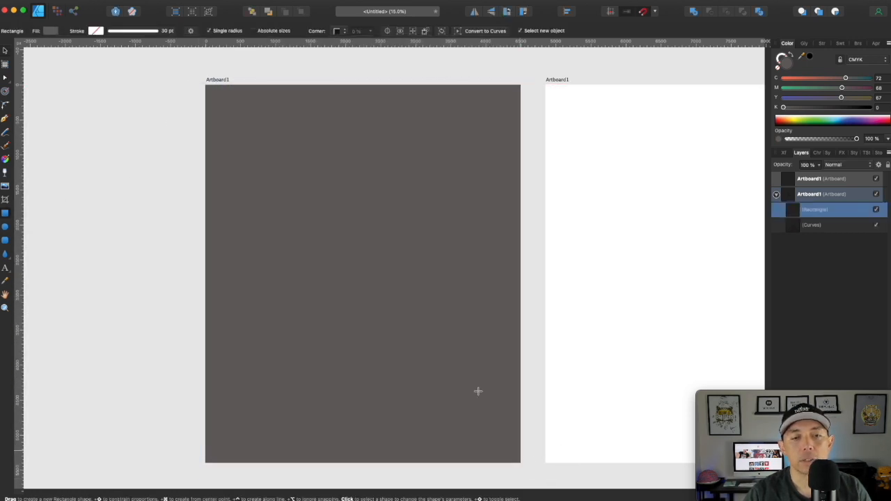
pyautogui.click(251, 14)
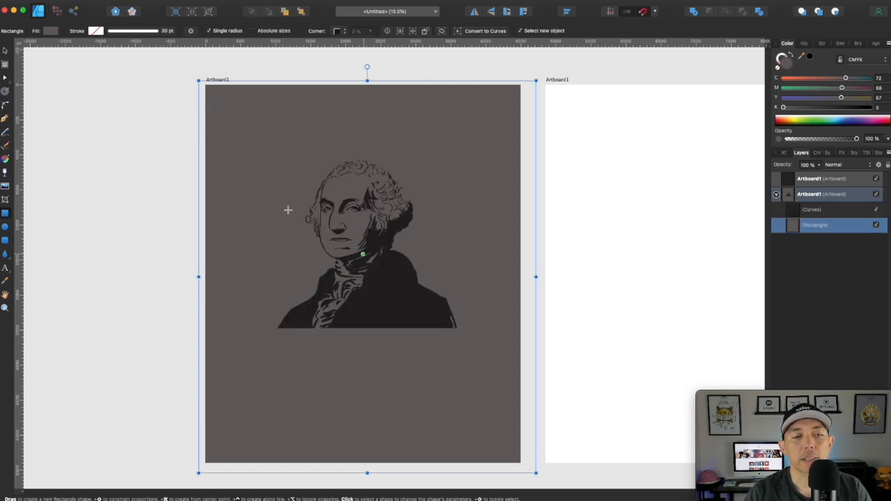
pyautogui.click(6, 51)
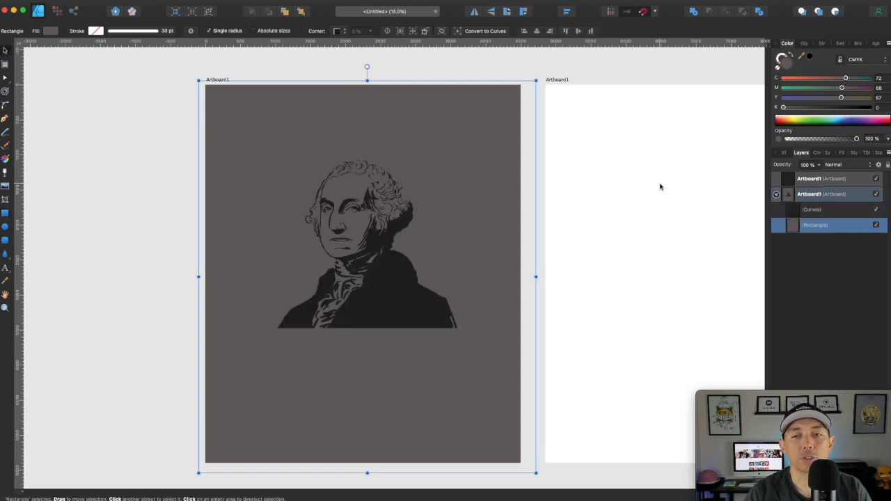
pyautogui.click(810, 57)
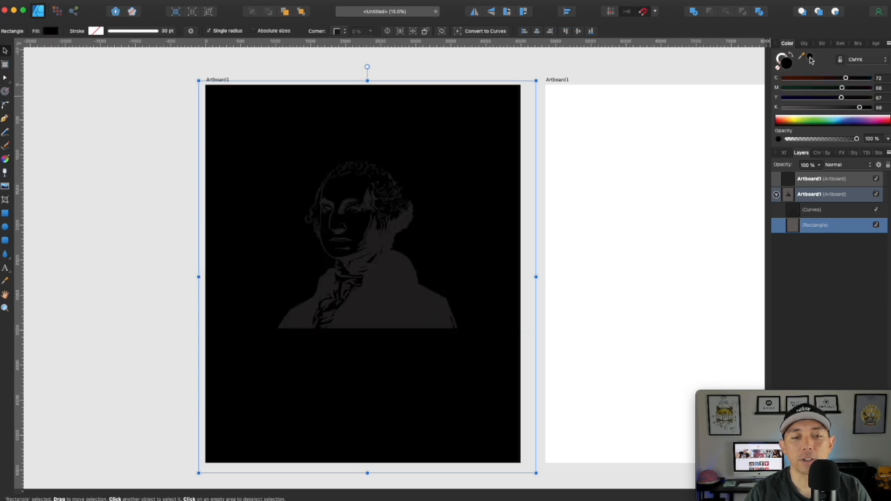
# - Try a white fill on the portrait by setting its K value to 0
pyautogui.click(388, 294)
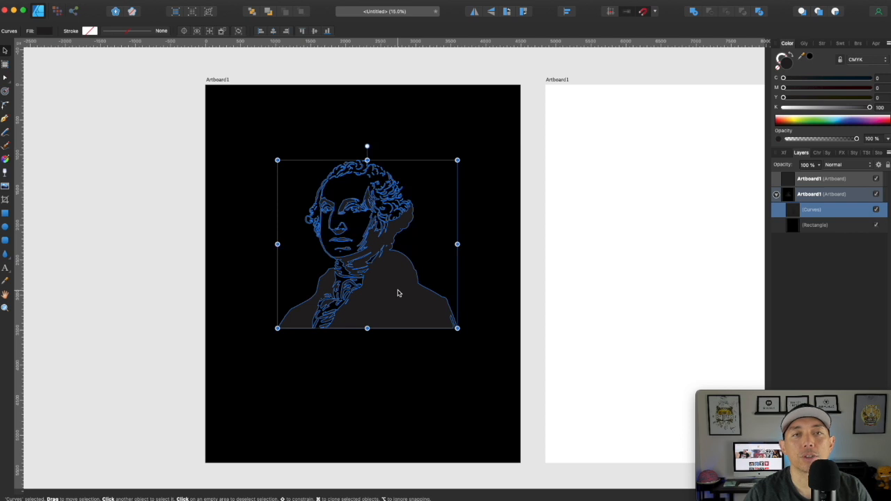
pyautogui.click(783, 108)
pyautogui.click(151, 163)
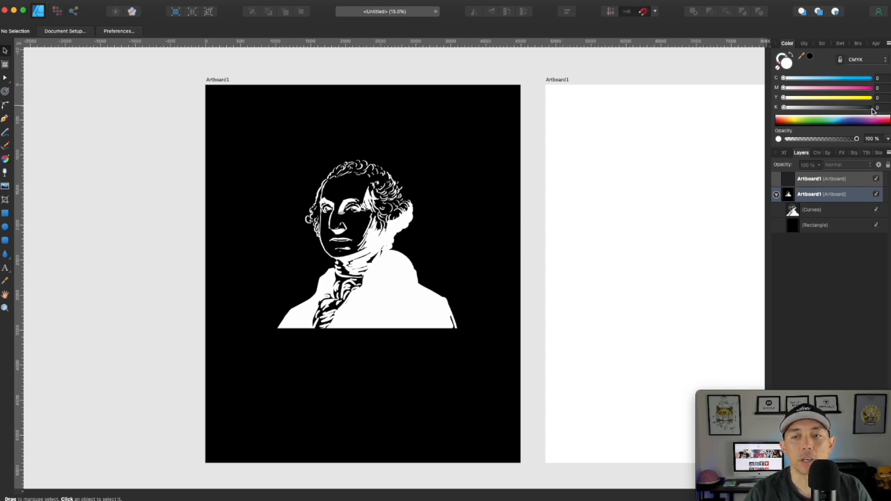
# - Change the portrait's fill to a rich black by raising all four CMYK values to about 100
pyautogui.click(393, 286)
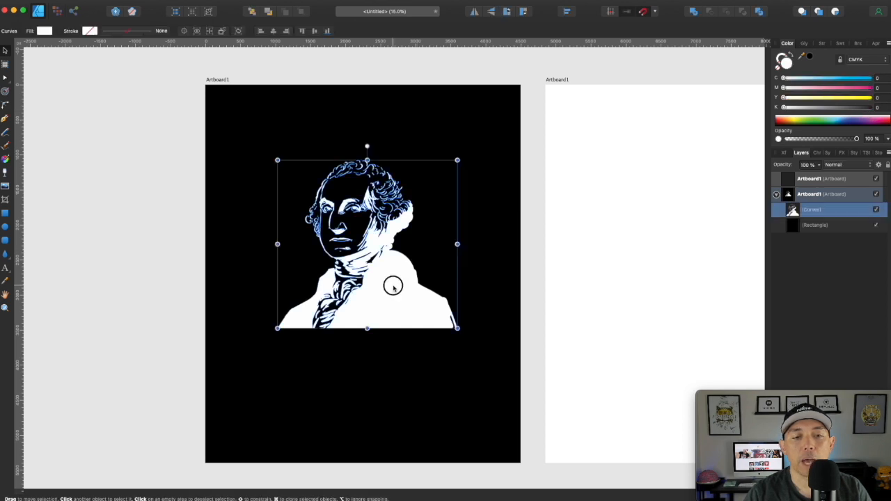
pyautogui.click(870, 108)
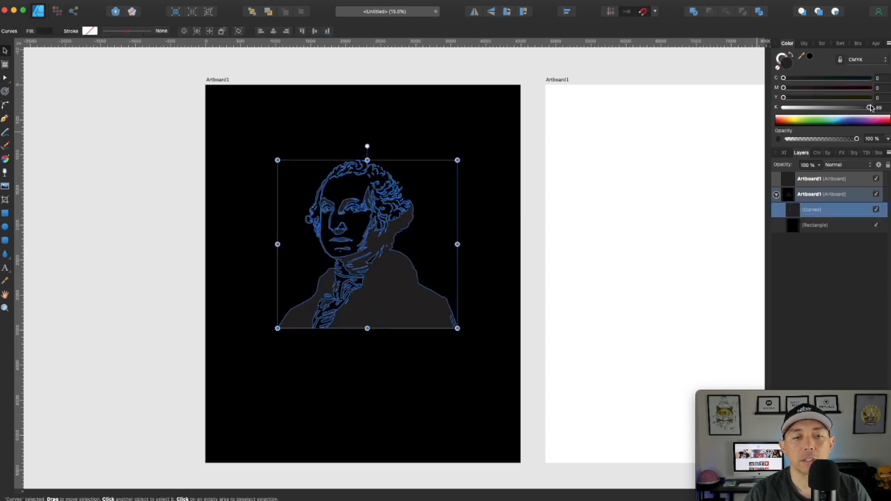
pyautogui.click(870, 97)
pyautogui.click(869, 88)
pyautogui.click(869, 78)
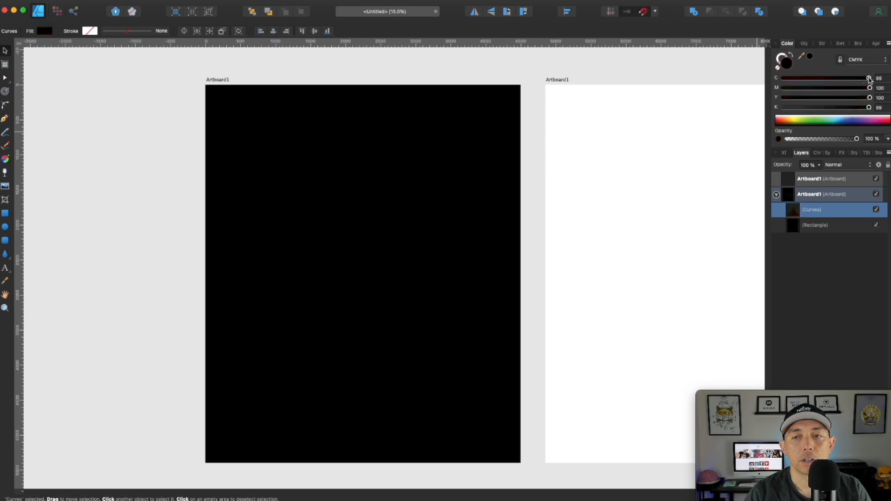
# - Recolor the background rectangle blue with C 100, M 49, Y 0 and a slight amount of K
pyautogui.click(480, 117)
pyautogui.moveTo(860, 108); pyautogui.dragTo(646, 108)
pyautogui.click(871, 78)
pyautogui.moveTo(842, 98); pyautogui.dragTo(768, 97)
pyautogui.moveTo(842, 88); pyautogui.dragTo(825, 88)
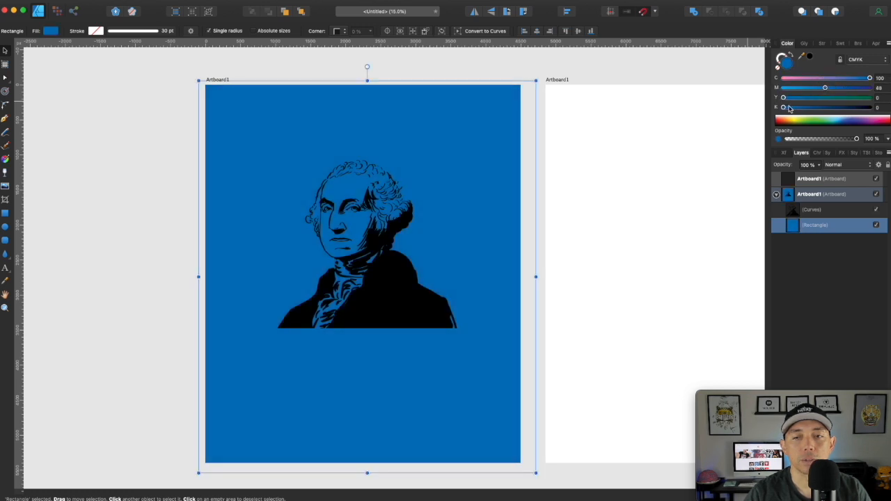
pyautogui.moveTo(784, 107); pyautogui.dragTo(790, 108)
# - Rename the portrait's curves layer to "George Washington" and leave that layer selected
pyautogui.click(379, 284)
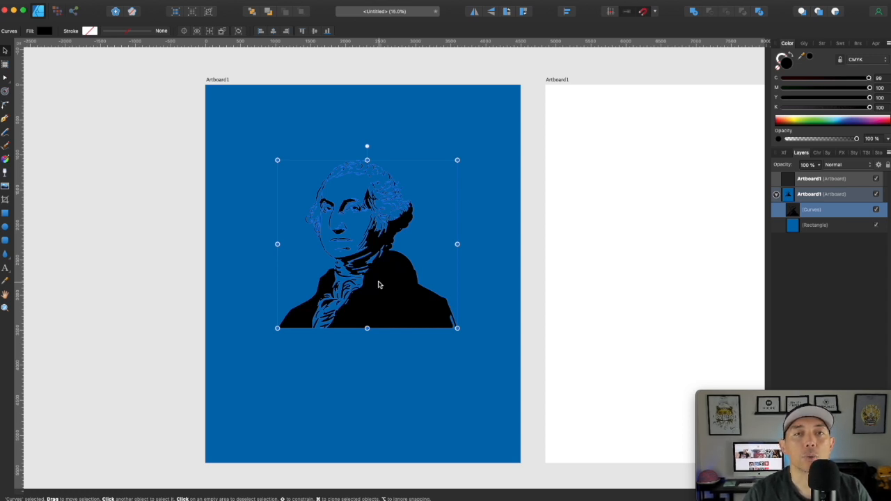
pyautogui.doubleClick(815, 210)
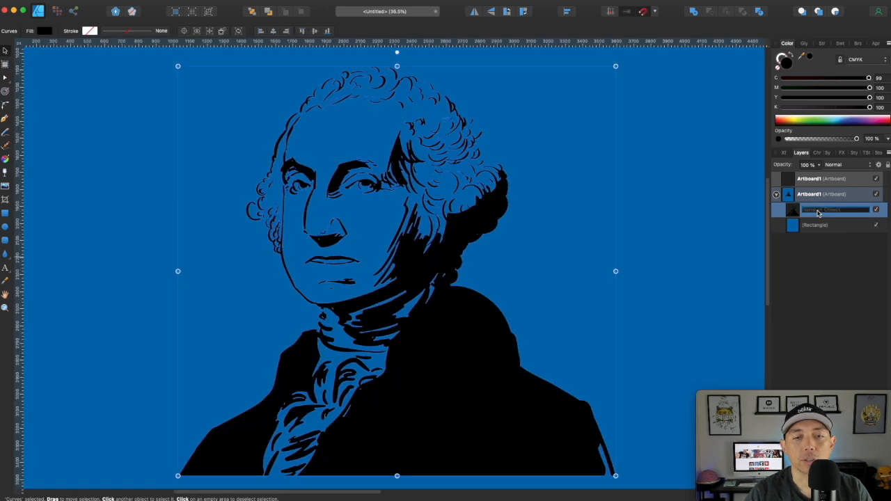
pyautogui.write('George Washington')
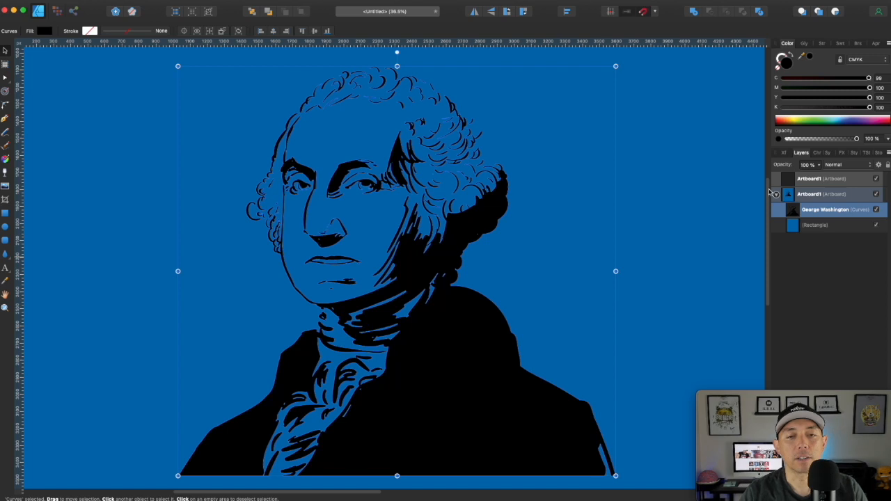
pyautogui.click(673, 183)
pyautogui.click(816, 211)
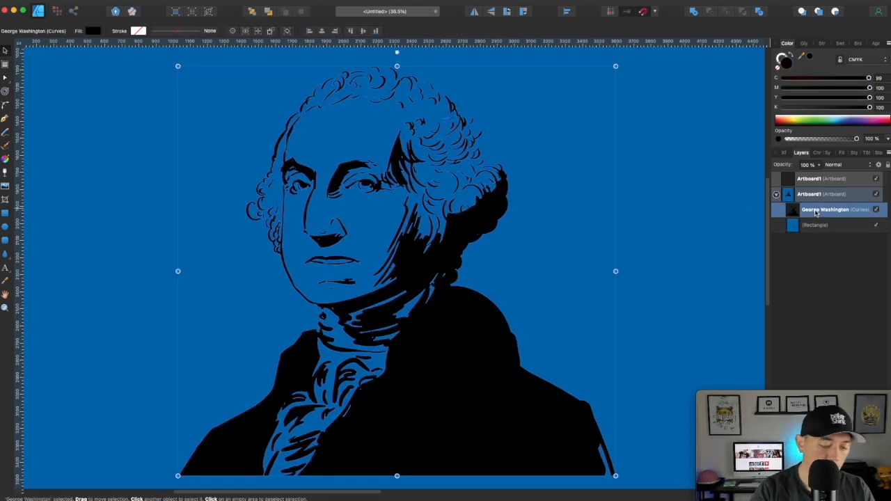
# - Duplicate the George Washington curves layer and give the lower copy a white stroke 22 pt wide
pyautogui.press('super+j')
pyautogui.moveTo(817, 213); pyautogui.dragTo(824, 228)
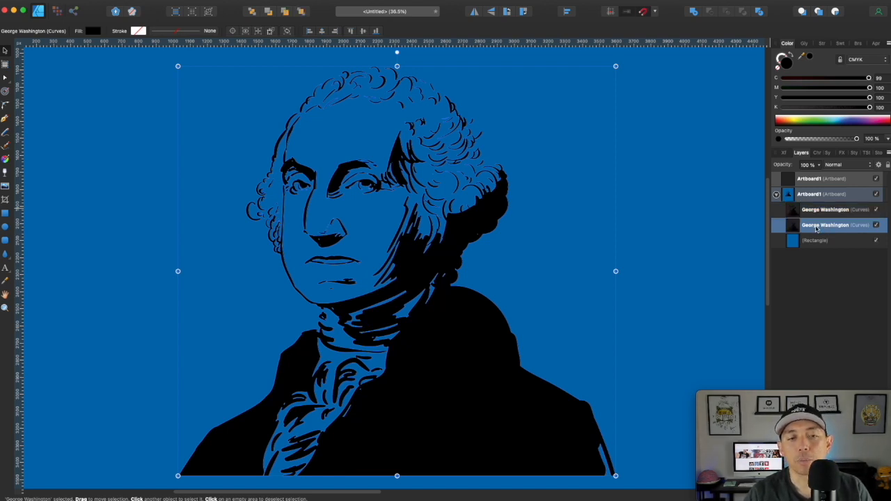
pyautogui.click(782, 59)
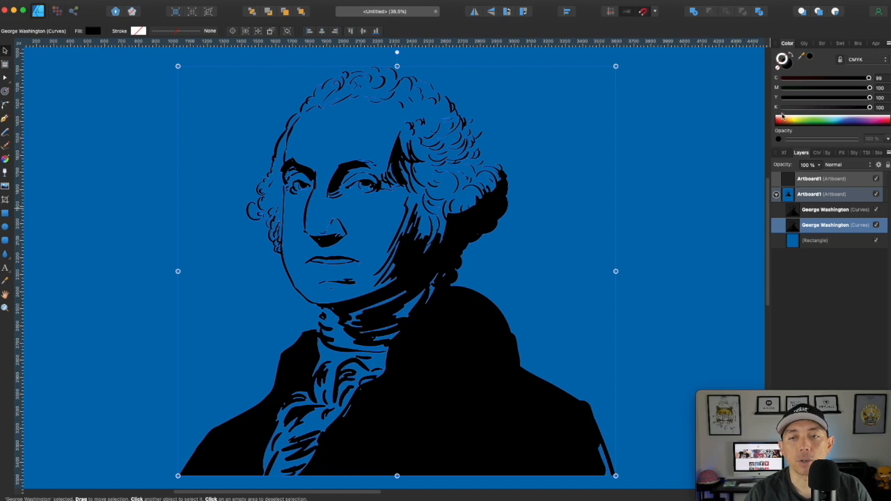
pyautogui.click(782, 79)
pyautogui.click(782, 79)
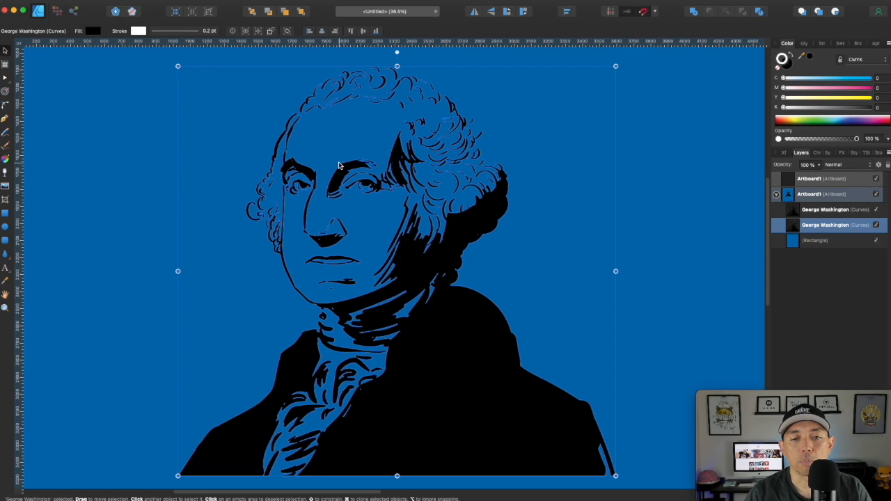
pyautogui.click(823, 43)
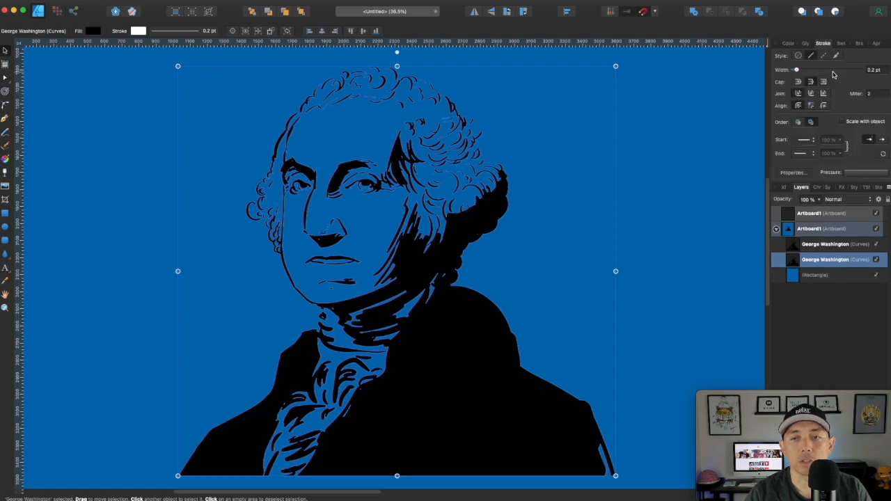
pyautogui.moveTo(798, 72); pyautogui.dragTo(832, 70)
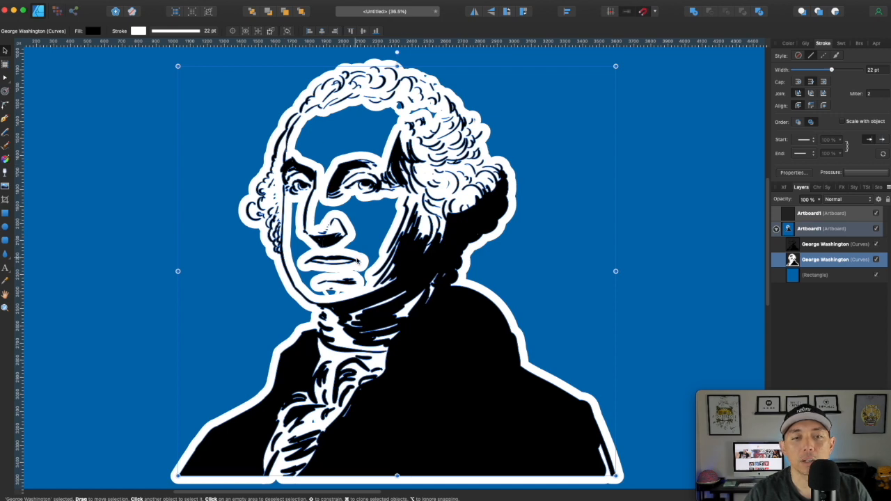
# - Draw a closed Pen shape inside the portrait's outer outline, around the coat, hair, face and chest, and fill it white with all CMYK values at 0
pyautogui.click(5, 119)
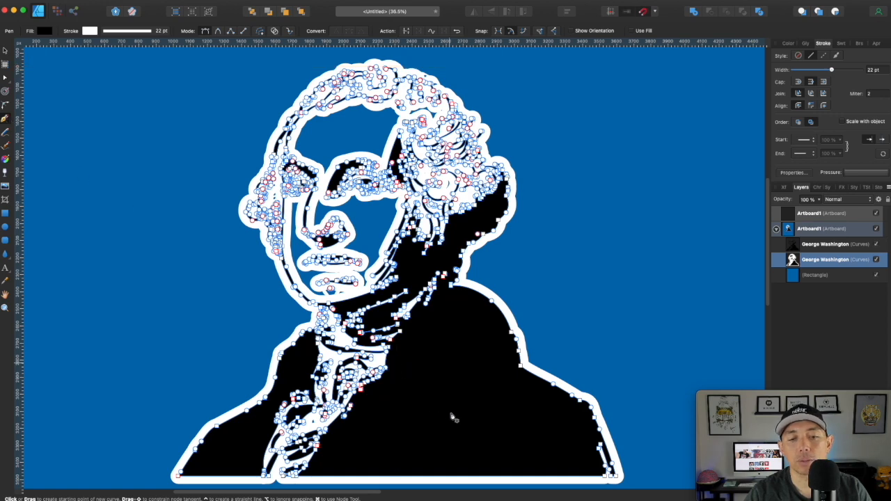
pyautogui.click(491, 444)
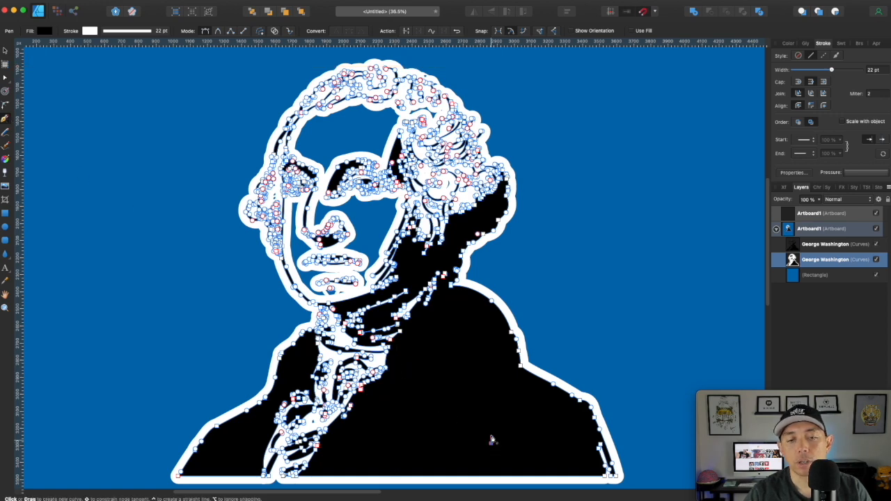
pyautogui.click(478, 393)
pyautogui.click(452, 324)
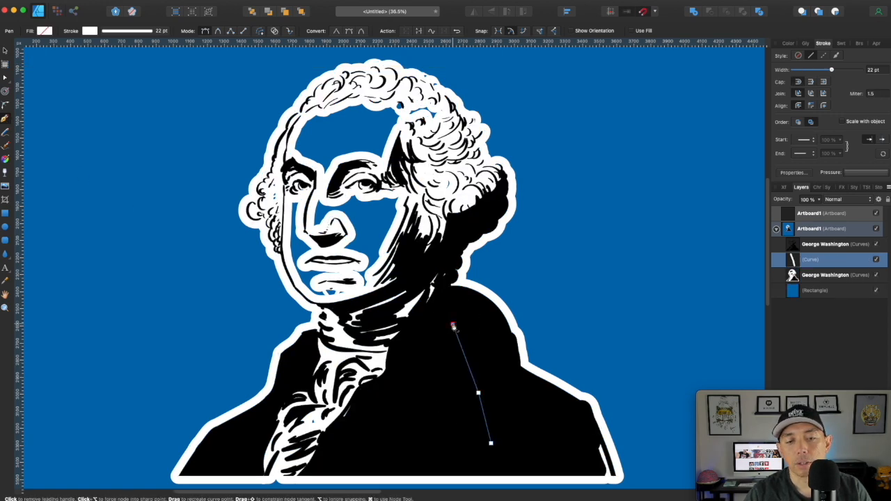
pyautogui.moveTo(446, 287); pyautogui.dragTo(450, 275)
pyautogui.click(453, 246)
pyautogui.click(471, 215)
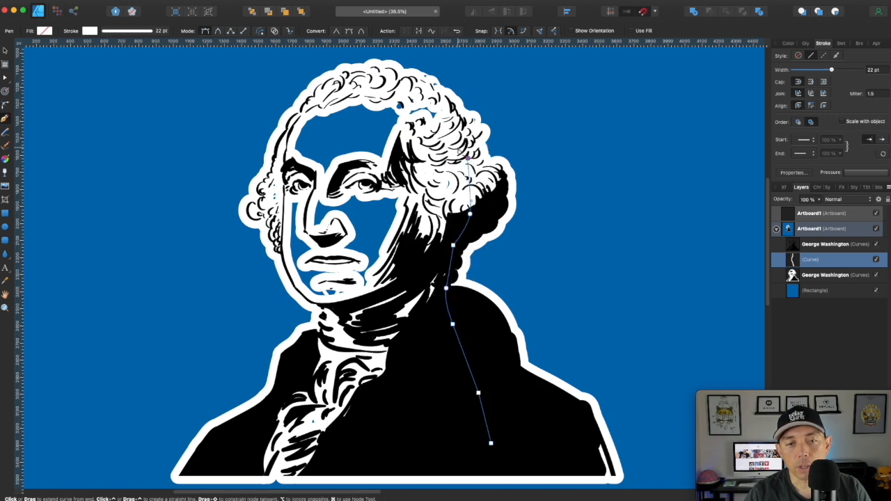
pyautogui.moveTo(454, 118); pyautogui.dragTo(436, 110)
pyautogui.moveTo(398, 88); pyautogui.dragTo(310, 103)
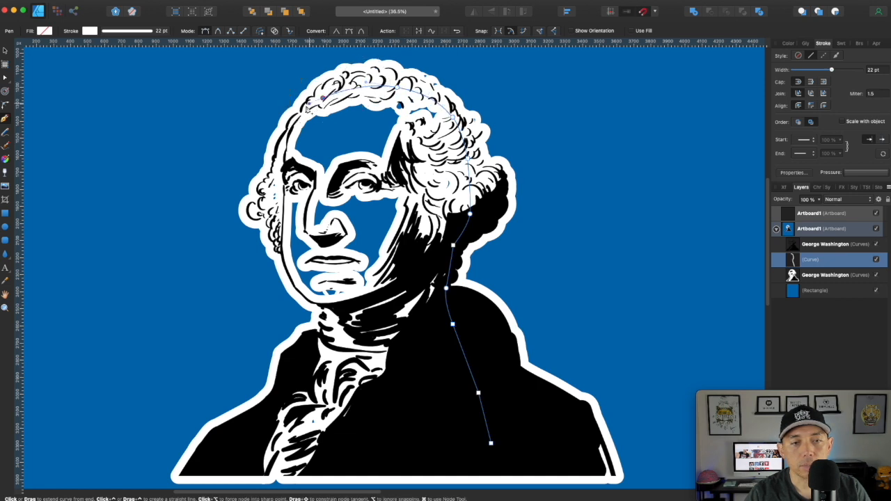
pyautogui.moveTo(279, 142); pyautogui.dragTo(275, 158)
pyautogui.moveTo(271, 210); pyautogui.dragTo(286, 231)
pyautogui.moveTo(293, 284); pyautogui.dragTo(310, 304)
pyautogui.click(322, 319)
pyautogui.click(319, 336)
pyautogui.click(276, 405)
pyautogui.moveTo(237, 445); pyautogui.dragTo(265, 455)
pyautogui.click(396, 453)
pyautogui.click(457, 456)
pyautogui.click(491, 443)
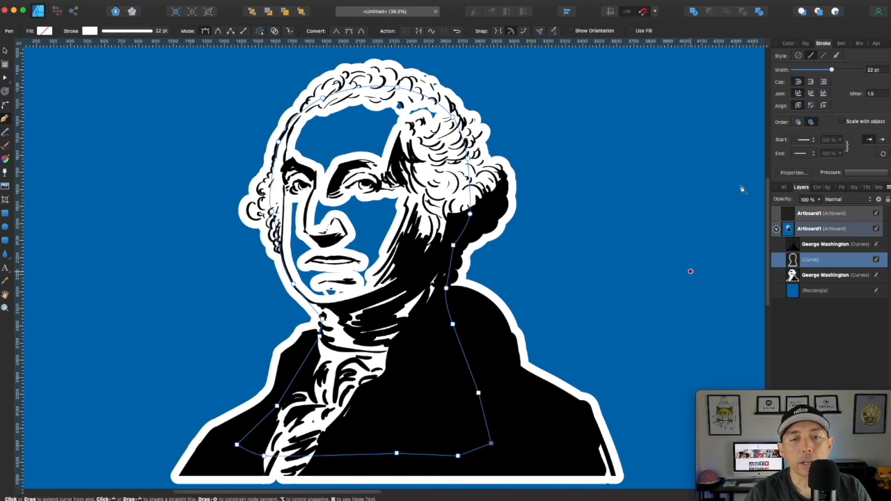
pyautogui.click(788, 44)
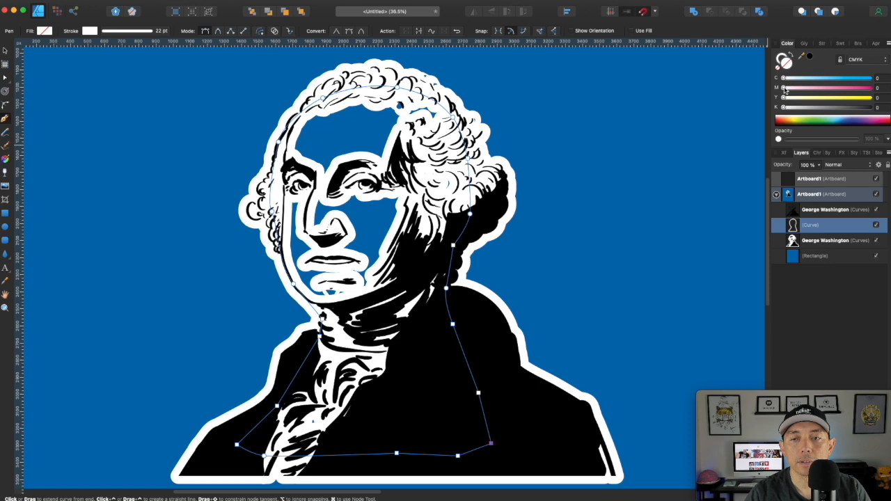
pyautogui.click(785, 87)
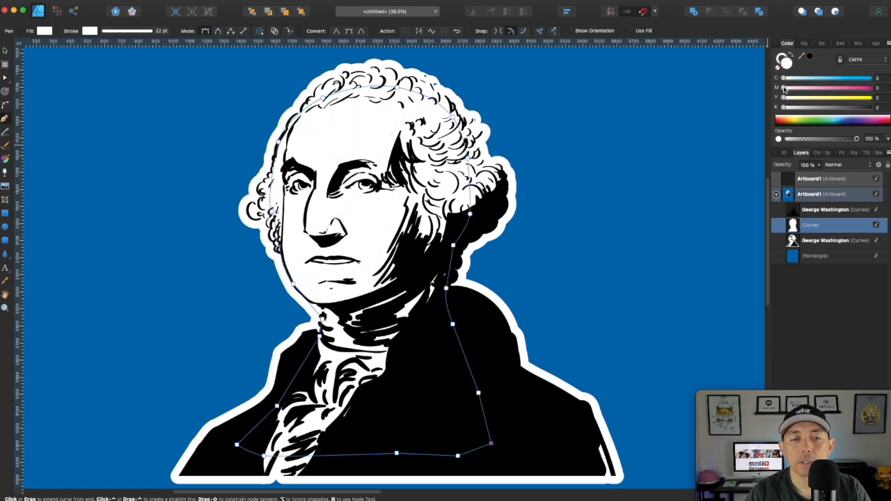
pyautogui.click(820, 213)
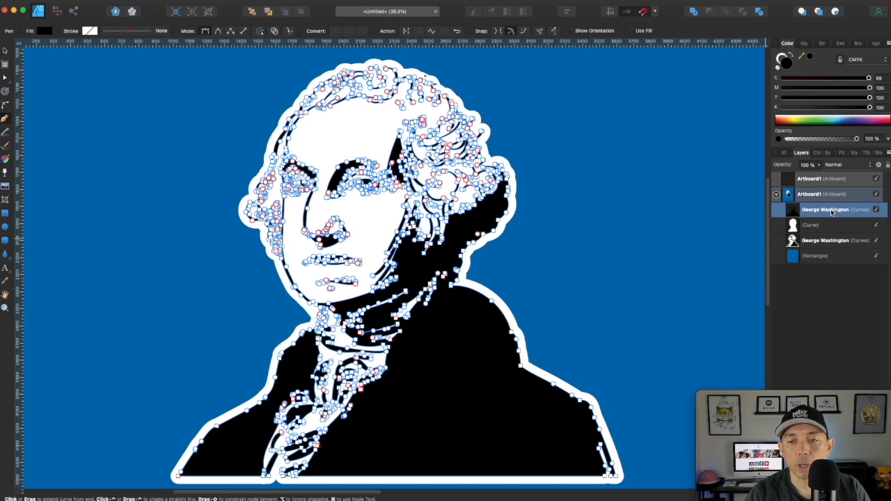
pyautogui.click(825, 241)
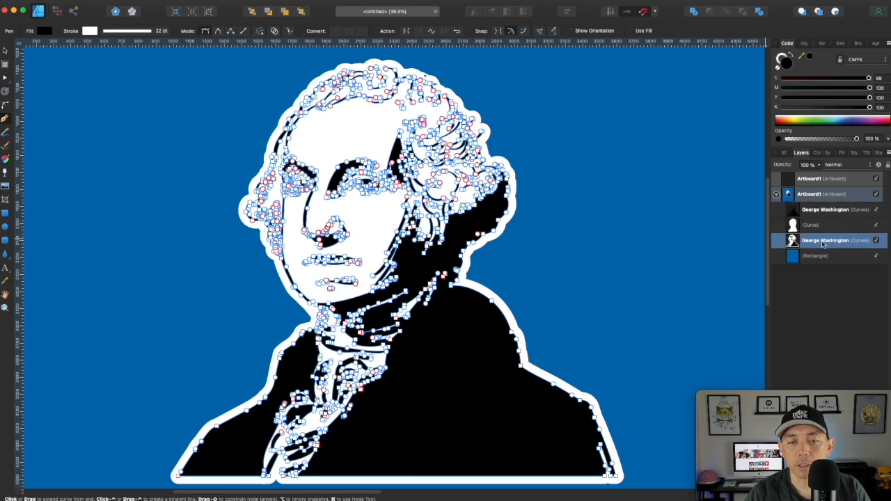
pyautogui.click(819, 225)
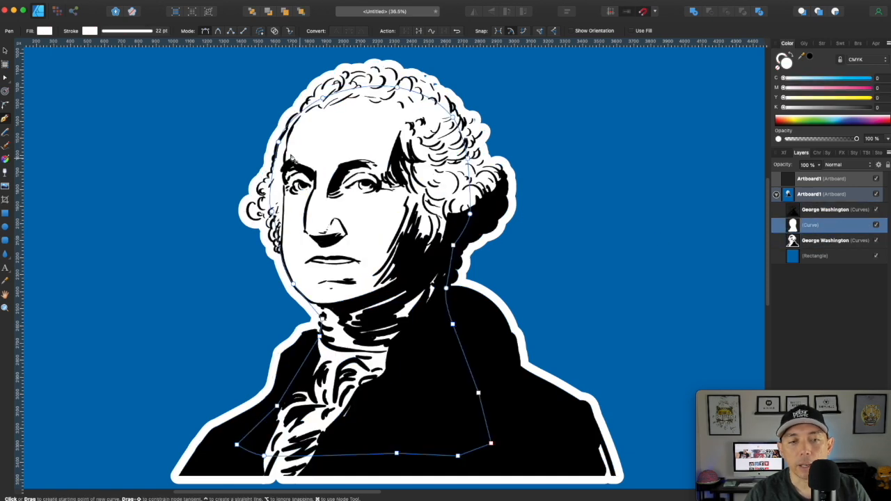
pyautogui.press('v')
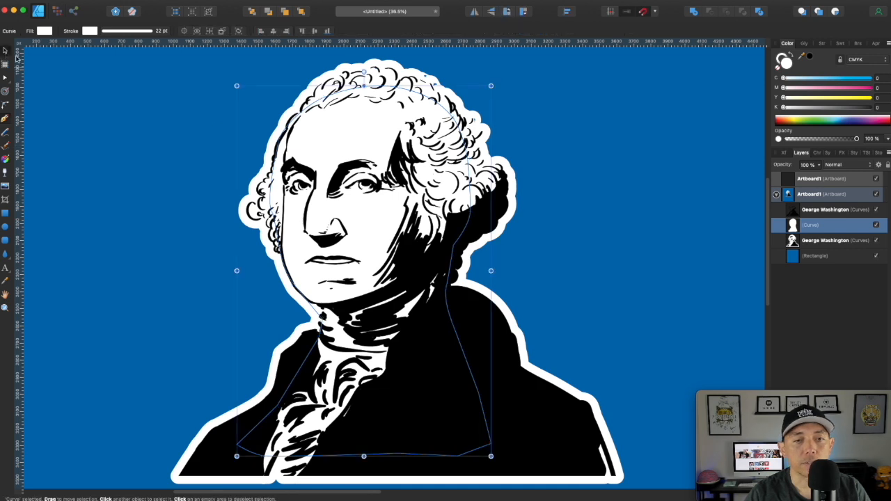
pyautogui.click(552, 161)
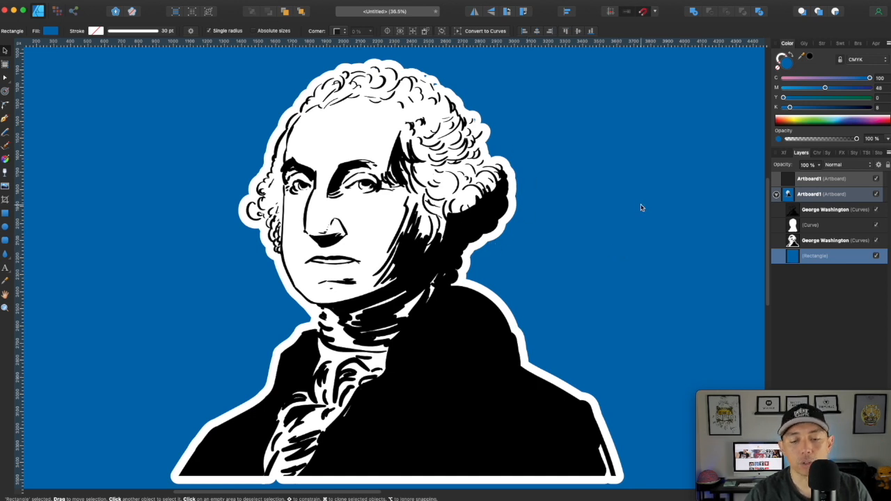
pyautogui.press('super+0')
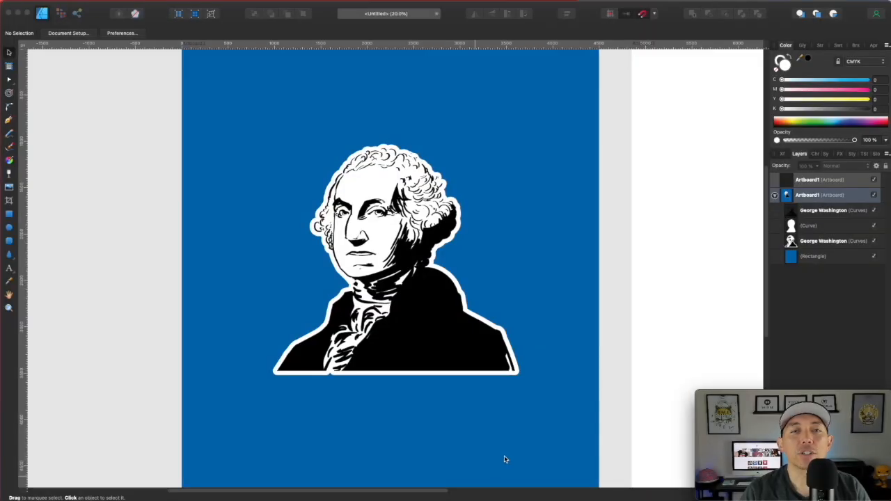
# - Add the artistic text "British" below the portrait and scale it up to about 156.6 pt
pyautogui.click(10, 271)
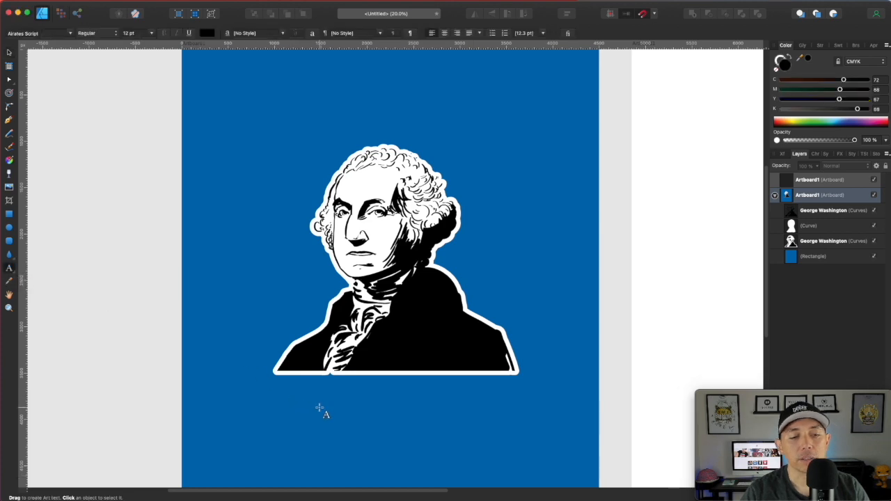
pyautogui.click(391, 406)
pyautogui.write('Brook')
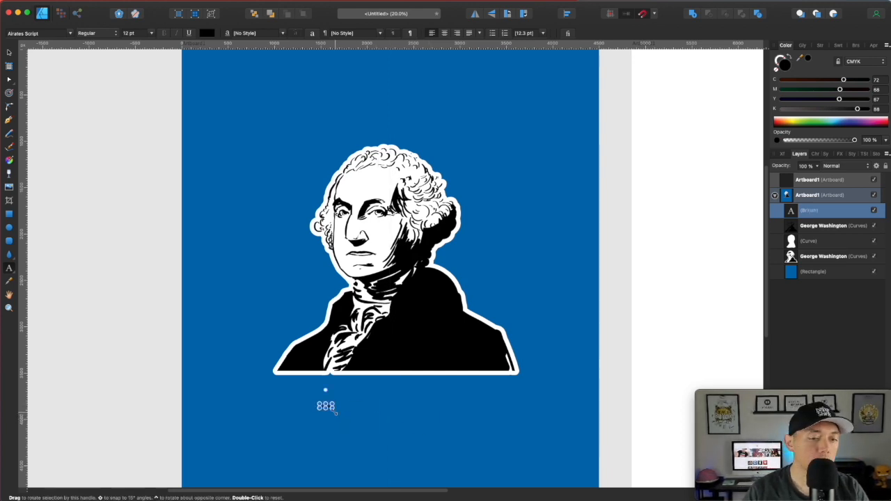
pyautogui.moveTo(335, 413); pyautogui.dragTo(483, 458)
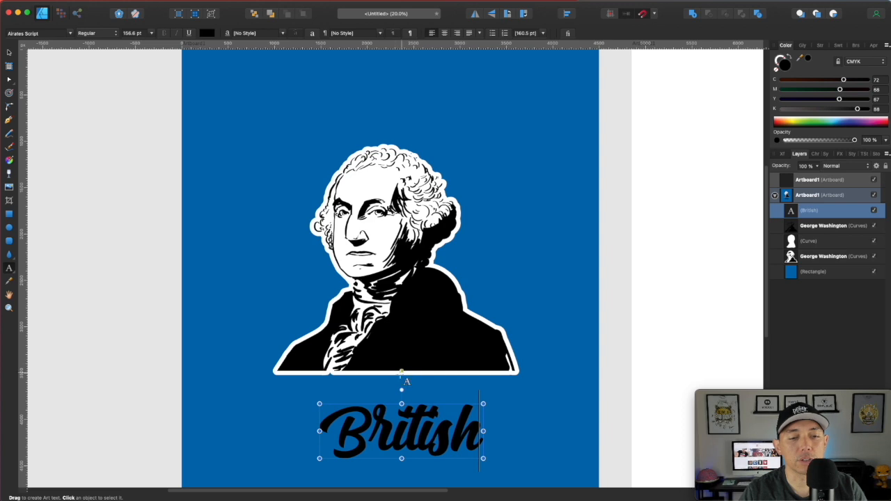
# - Change the font of the "British" text to Burton Slab
pyautogui.doubleClick(402, 421)
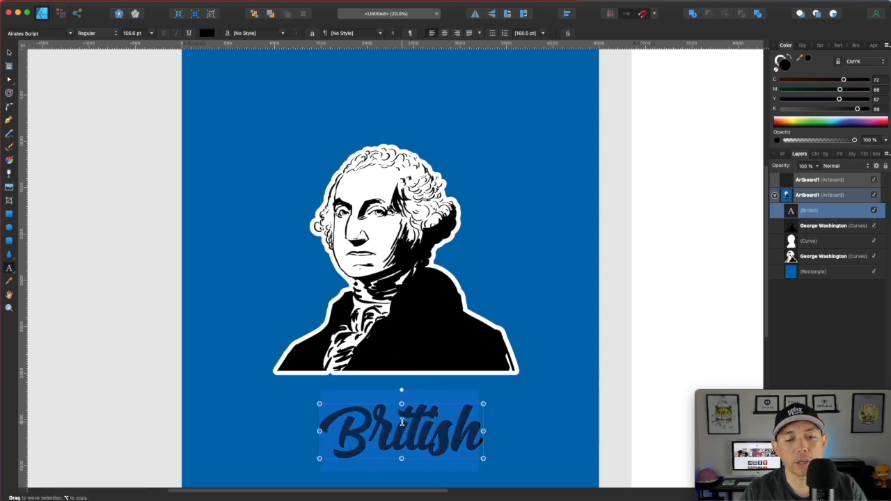
pyautogui.click(71, 34)
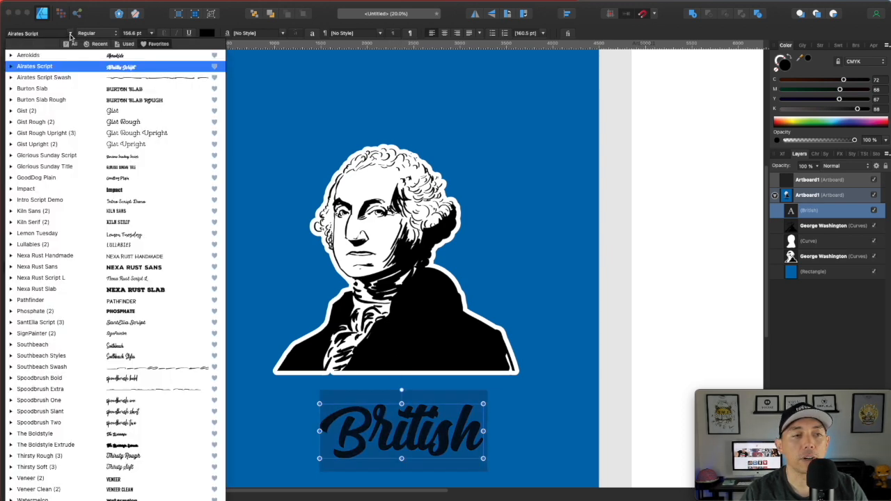
pyautogui.click(81, 88)
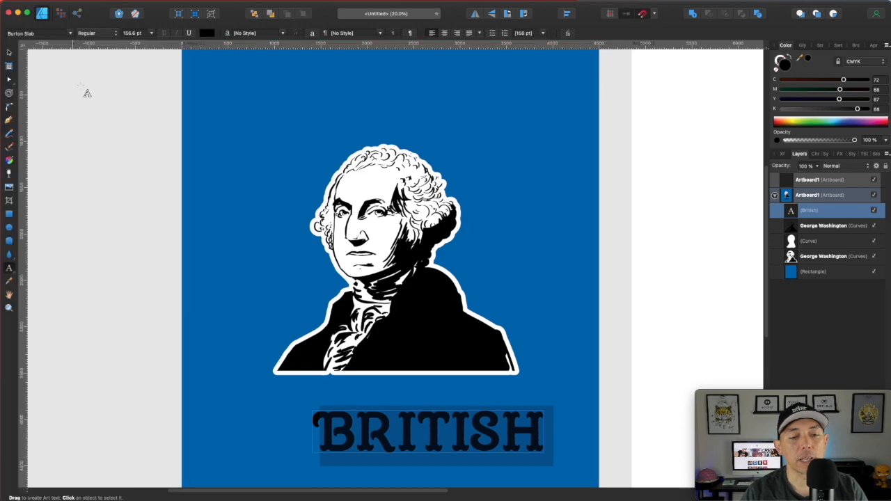
# - Move the "British" text directly beneath the portrait, centred horizontally on the artboard
pyautogui.press('Escape')
pyautogui.moveTo(465, 425); pyautogui.dragTo(436, 397)
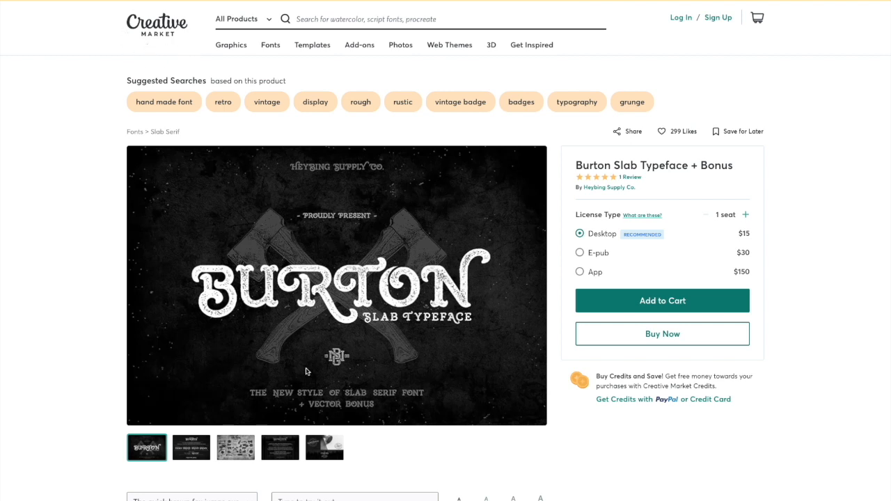
pyautogui.click(522, 287)
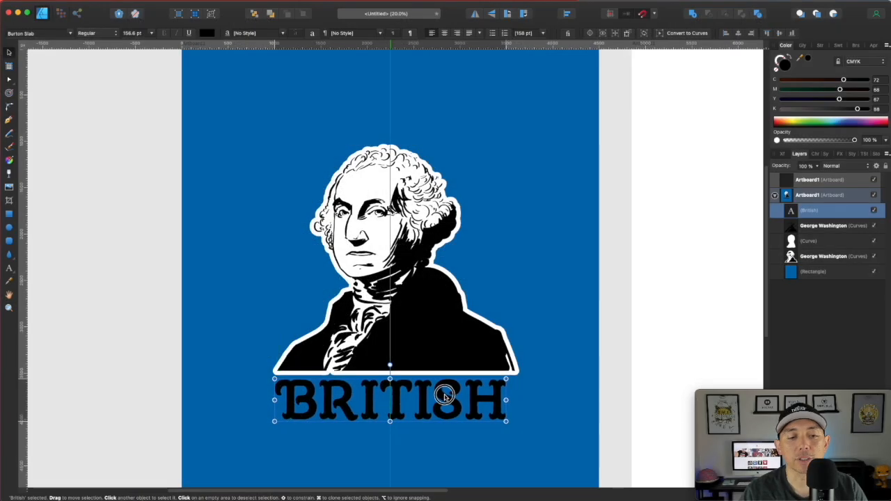
# - Make the "British" text white by setting its C, M, Y and K values to 0
pyautogui.click(782, 110)
pyautogui.click(782, 99)
pyautogui.click(782, 89)
pyautogui.click(782, 80)
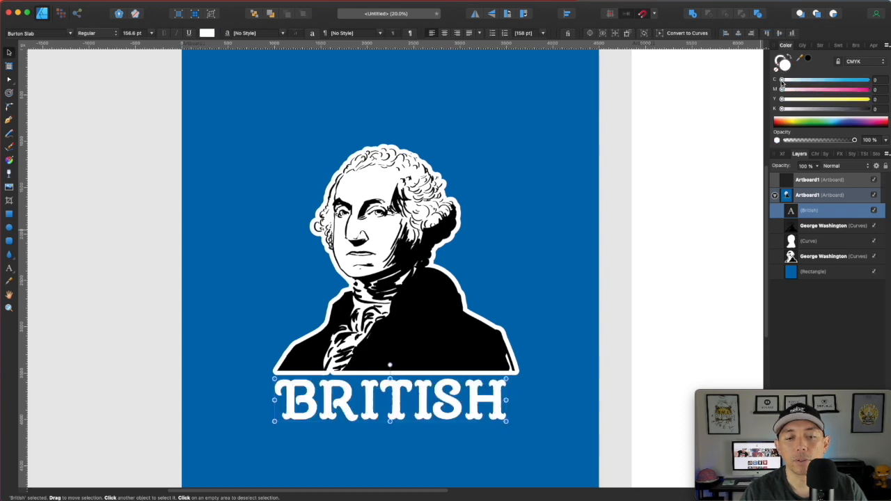
# - Enlarge the "British" text to about 166.3 pt so it spans the portrait's width, and nudge it into line with the portrait's base
pyautogui.moveTo(509, 422); pyautogui.dragTo(521, 424)
pyautogui.moveTo(461, 402); pyautogui.dragTo(459, 404)
pyautogui.click(553, 314)
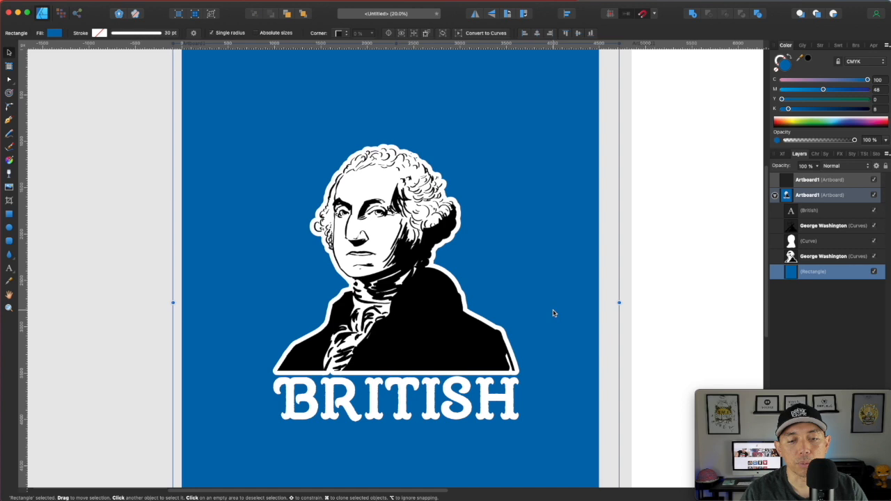
# - Replace the initial B of "British" with the decorative Burton Slab alternate B whose curl drops below the baseline, using the Glyph Browser
pyautogui.click(430, 395)
pyautogui.doubleClick(397, 390)
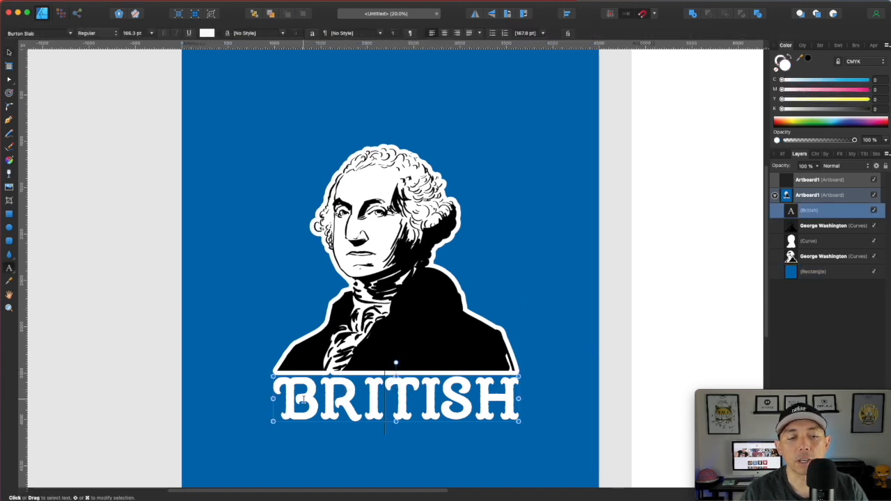
pyautogui.moveTo(308, 398); pyautogui.dragTo(272, 388)
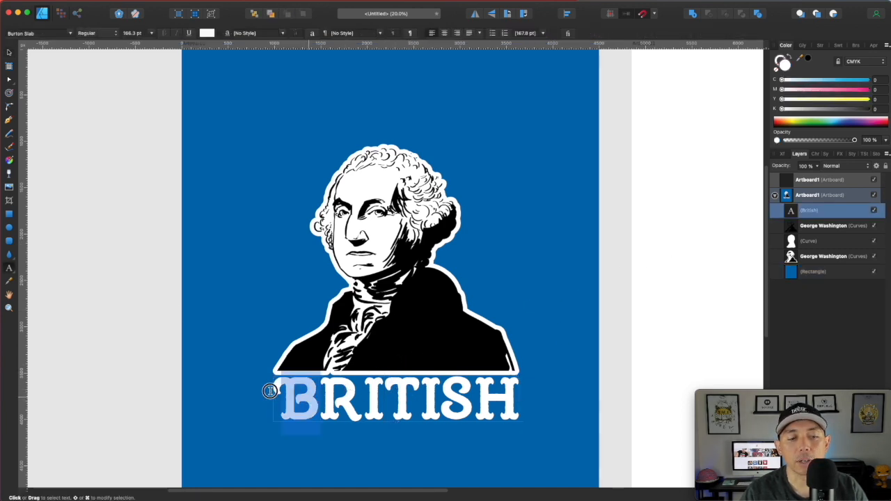
pyautogui.click(801, 45)
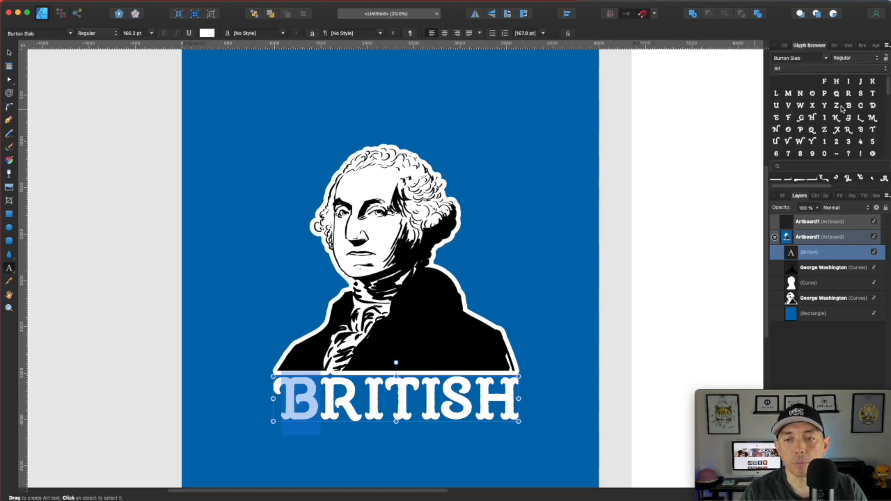
pyautogui.scroll(-6, 839, 117)
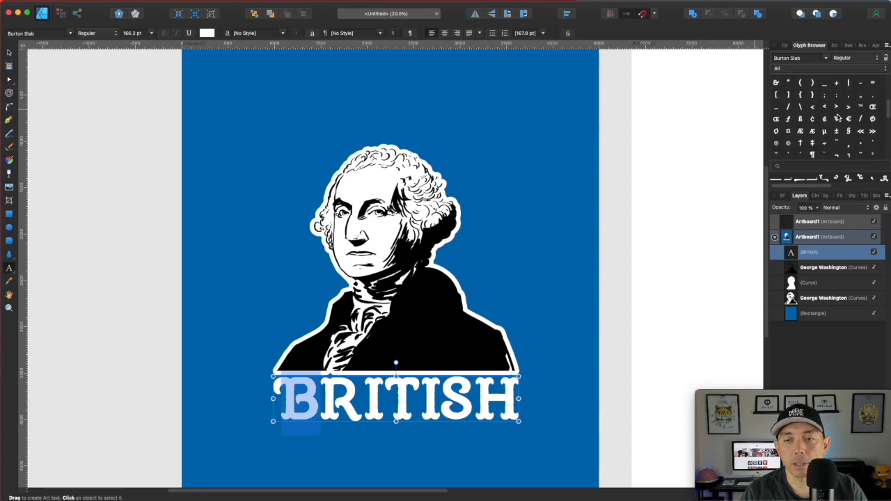
pyautogui.scroll(-10, 839, 118)
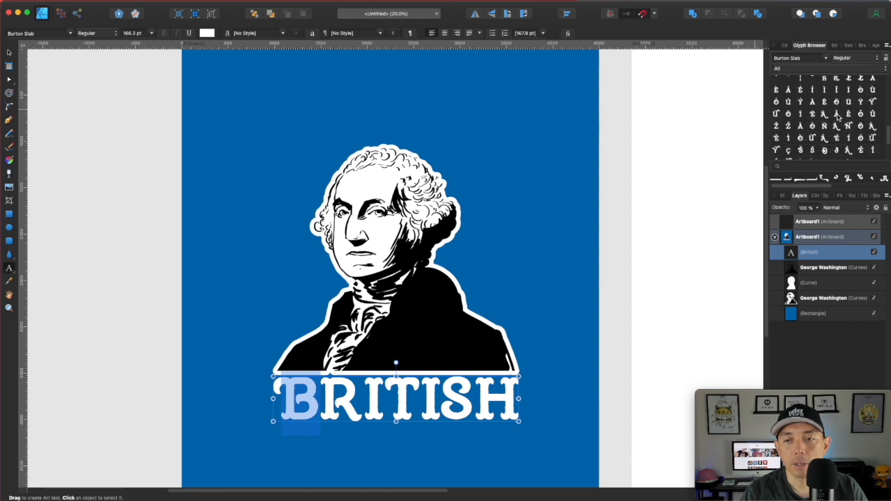
pyautogui.scroll(-3, 839, 118)
pyautogui.doubleClick(825, 129)
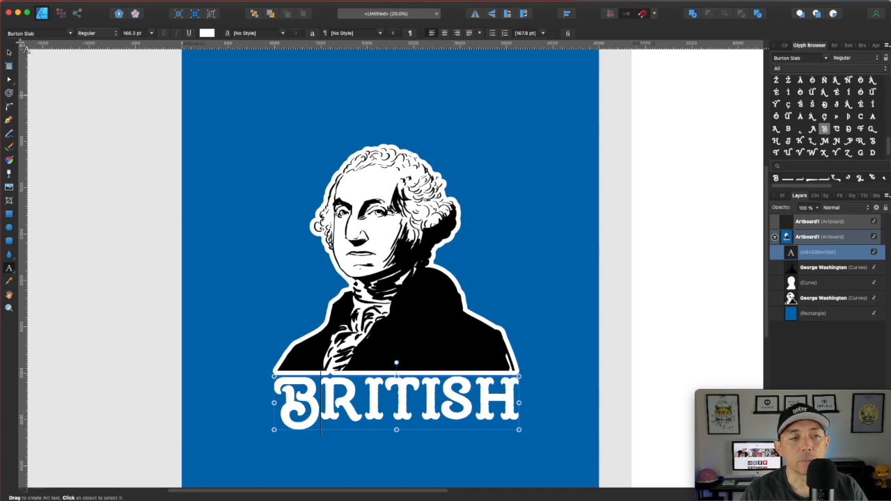
# - Duplicate the "British" text directly below the original and change the copy's wording to "Rule"
pyautogui.click(9, 53)
pyautogui.click(100, 185)
pyautogui.scroll(-3, 174, 185)
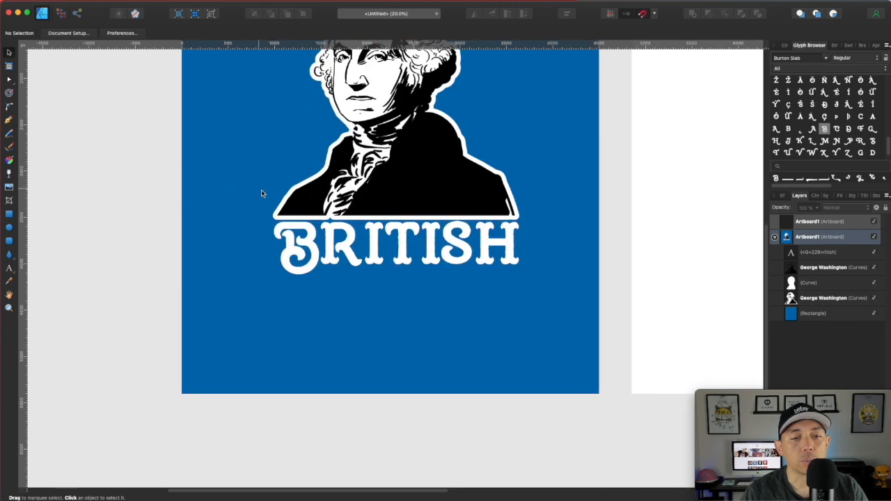
pyautogui.moveTo(341, 238); pyautogui.dragTo(346, 294)
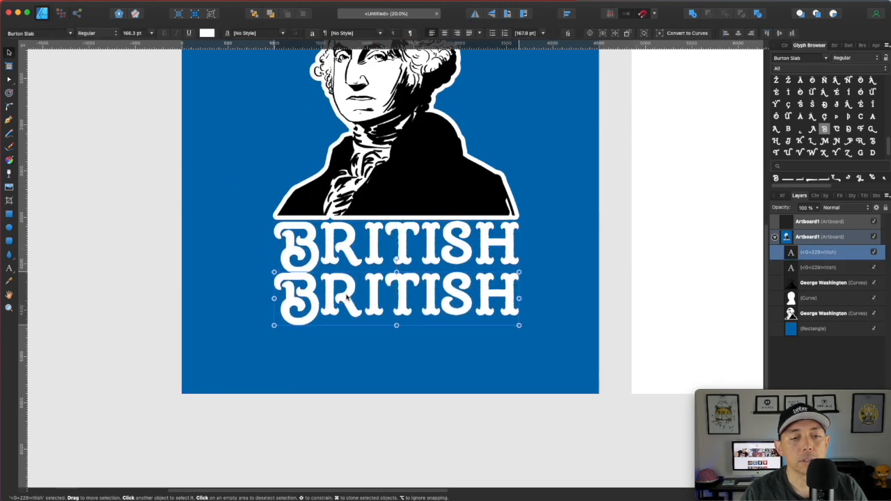
pyautogui.doubleClick(346, 294)
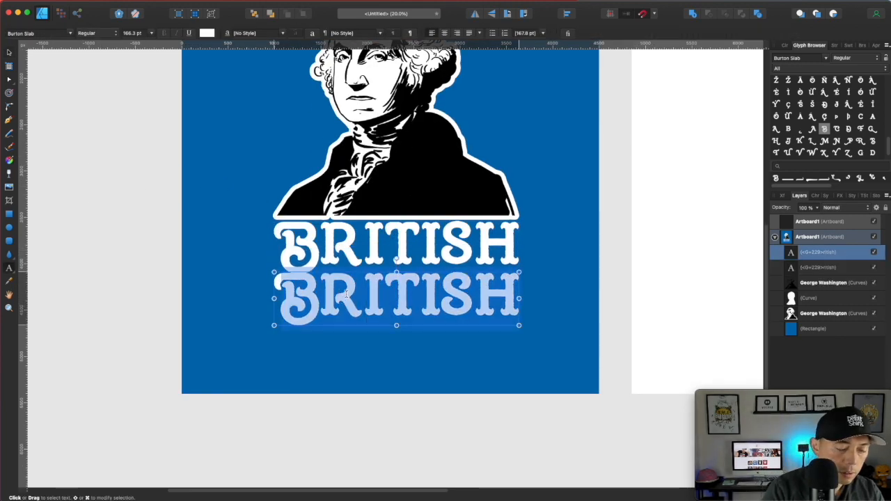
pyautogui.write('RULE')
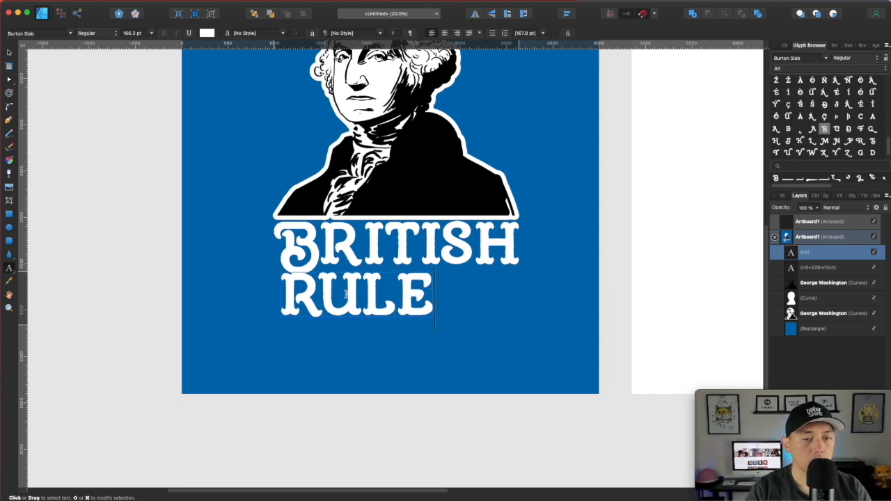
pyautogui.press('Escape')
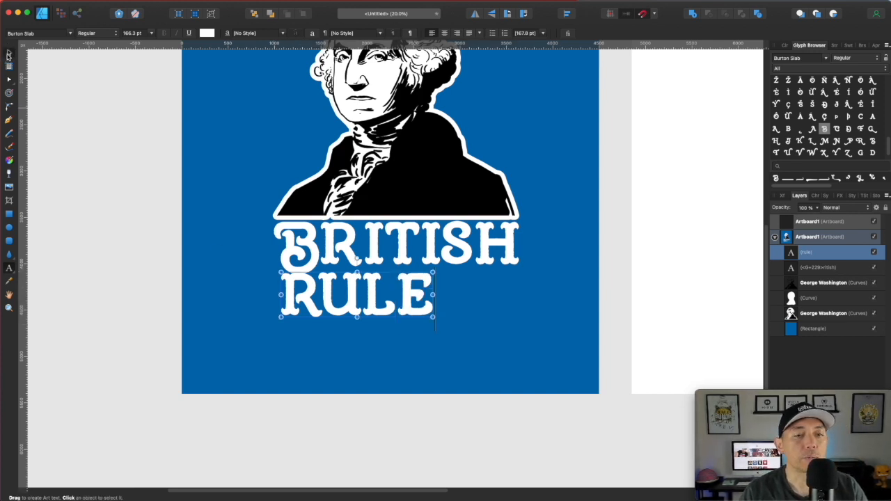
# - Replace the initial R of "Rule" with the swashed Burton Slab alternate R from the Glyph Browser, and centre the word beneath "British"
pyautogui.moveTo(348, 302); pyautogui.dragTo(320, 292)
pyautogui.press('t')
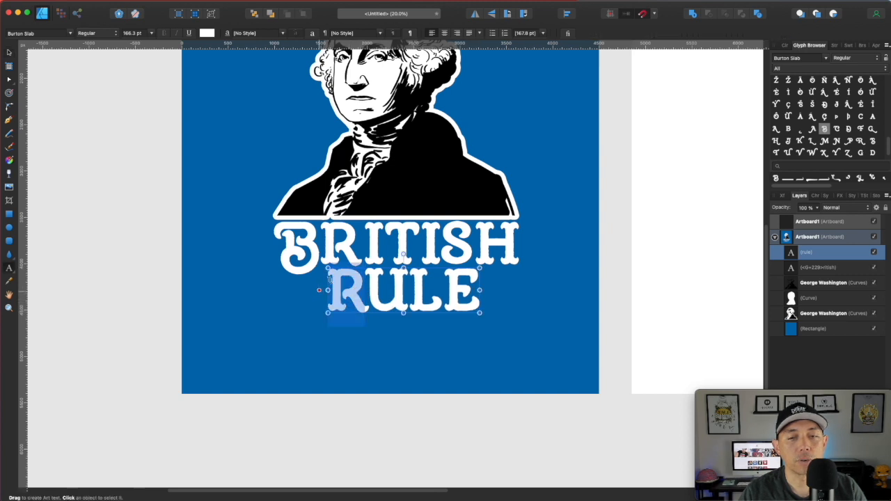
pyautogui.scroll(-1, 849, 118)
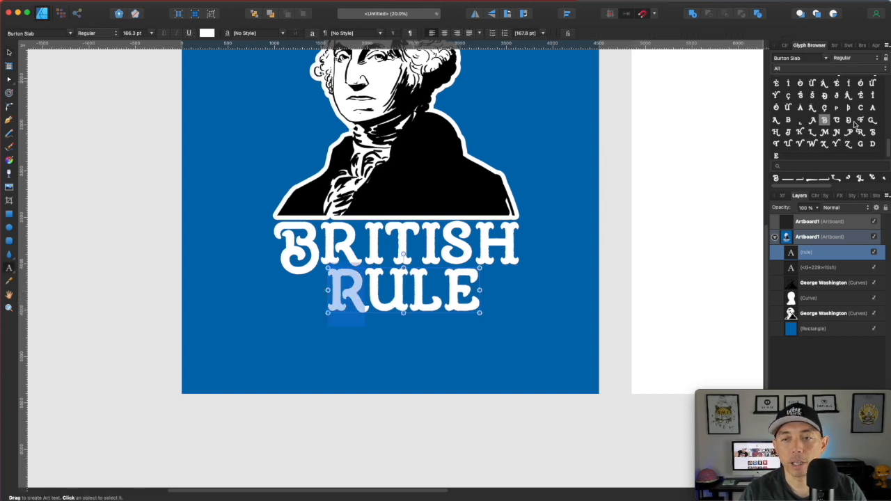
pyautogui.doubleClick(862, 131)
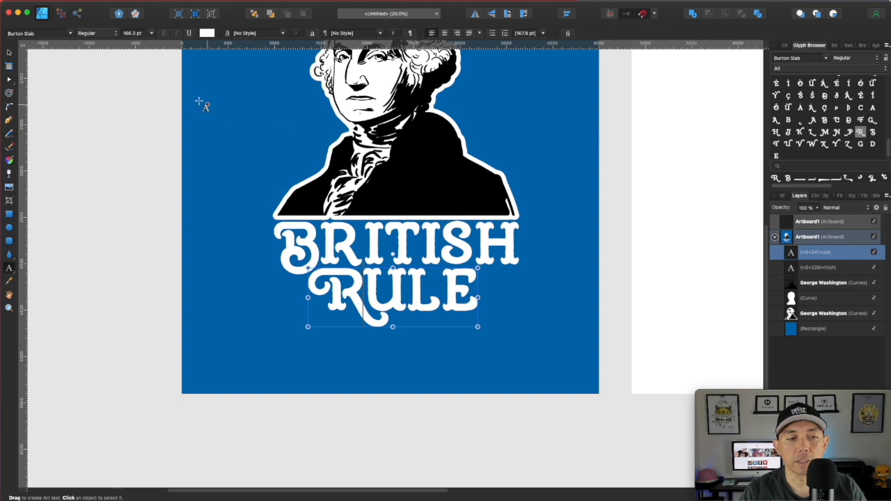
pyautogui.click(9, 51)
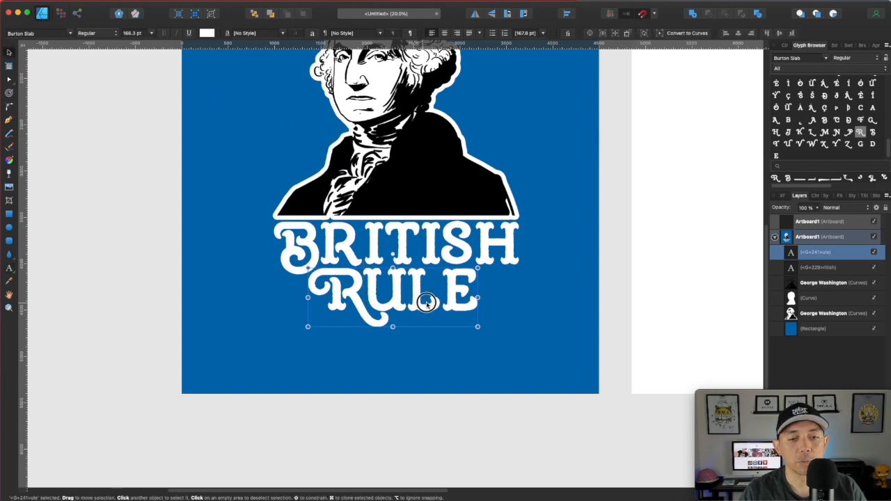
pyautogui.moveTo(425, 302); pyautogui.dragTo(429, 301)
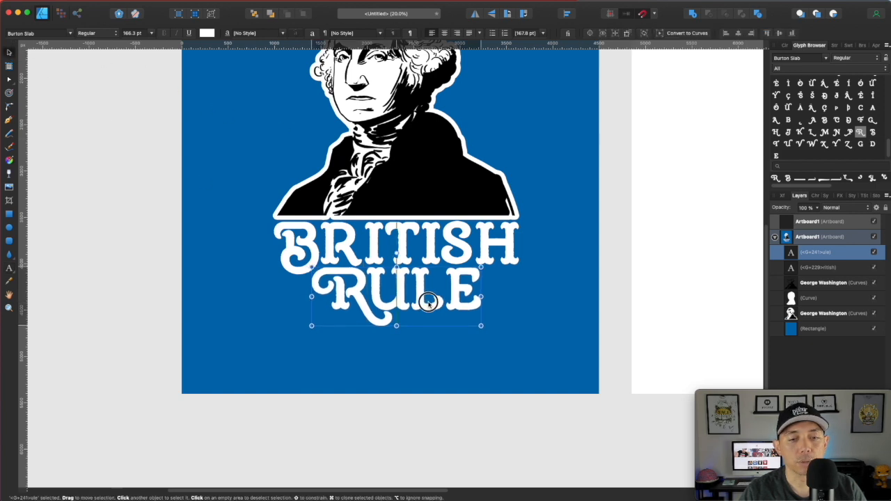
pyautogui.click(638, 215)
# - Draw a wide ellipse around the portrait, from just above the head down to its base, and remove the ellipse's fill
pyautogui.scroll(4, 603, 211)
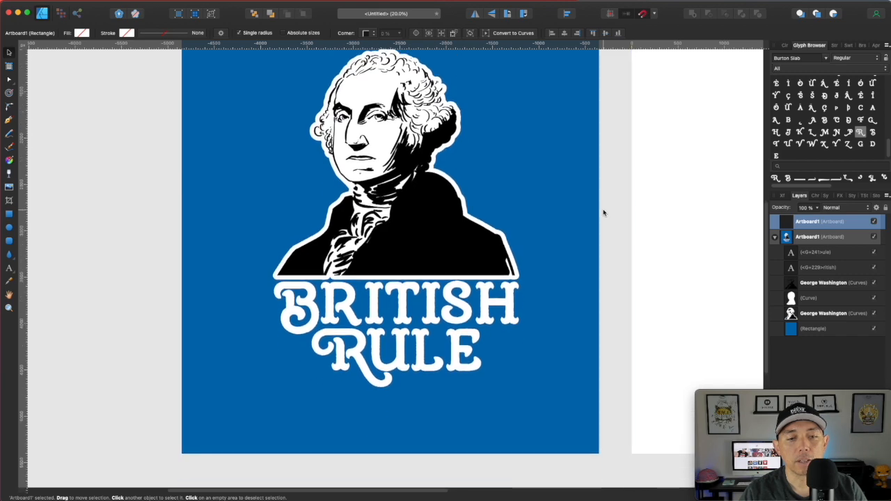
pyautogui.scroll(8, 405, 207)
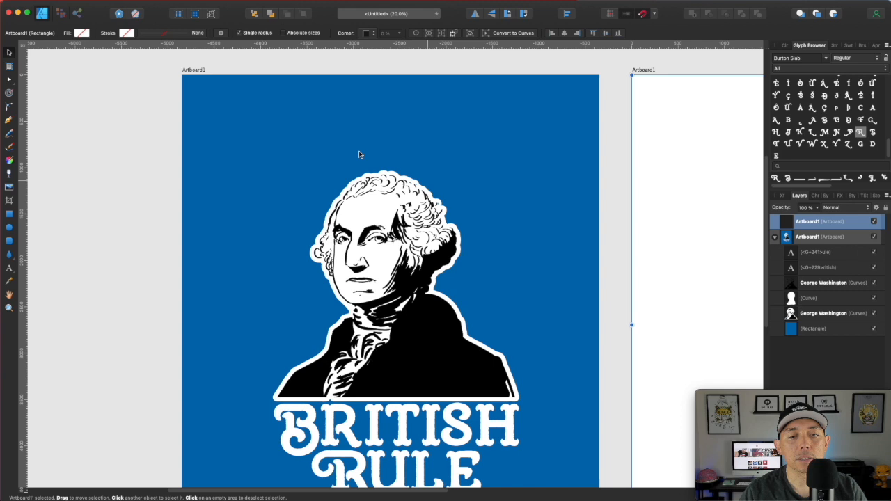
pyautogui.scroll(-2, 530, 236)
pyautogui.scroll(4, 530, 236)
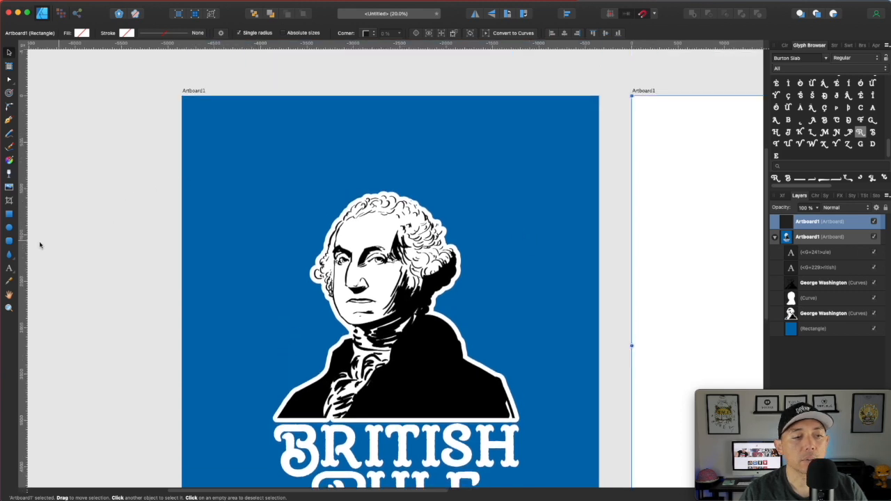
pyautogui.click(9, 229)
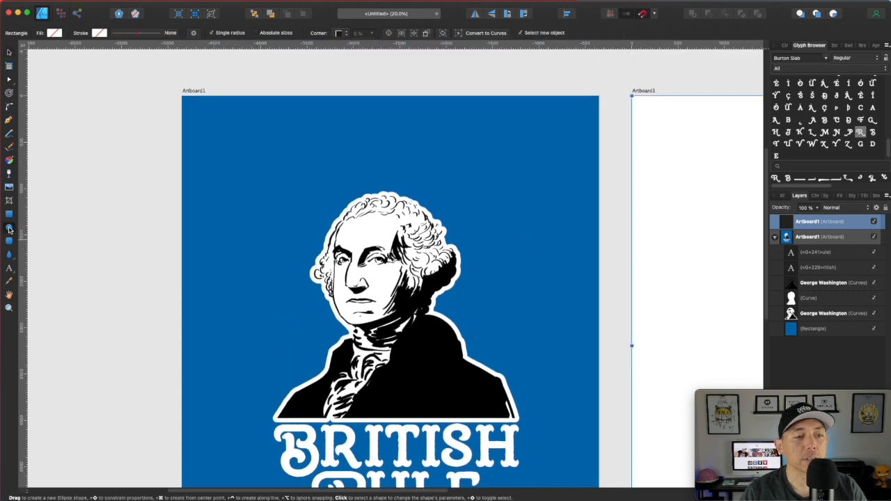
pyautogui.moveTo(244, 179)
pyautogui.mouseDown()
pyautogui.moveTo(405, 361)
pyautogui.moveTo(561, 418)
pyautogui.mouseUp()
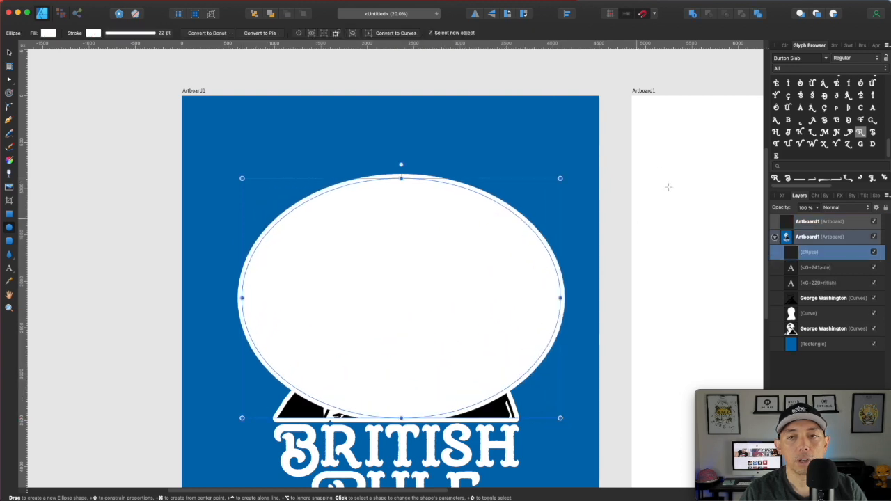
pyautogui.click(785, 46)
pyautogui.click(777, 71)
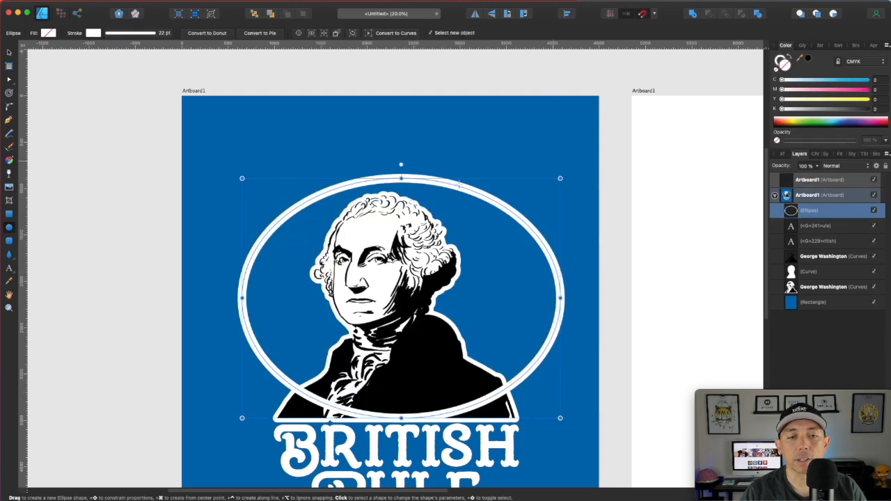
# - Centre the ellipse horizontally on the artboard, keeping its lowest point aligned with the portrait's base
pyautogui.click(9, 54)
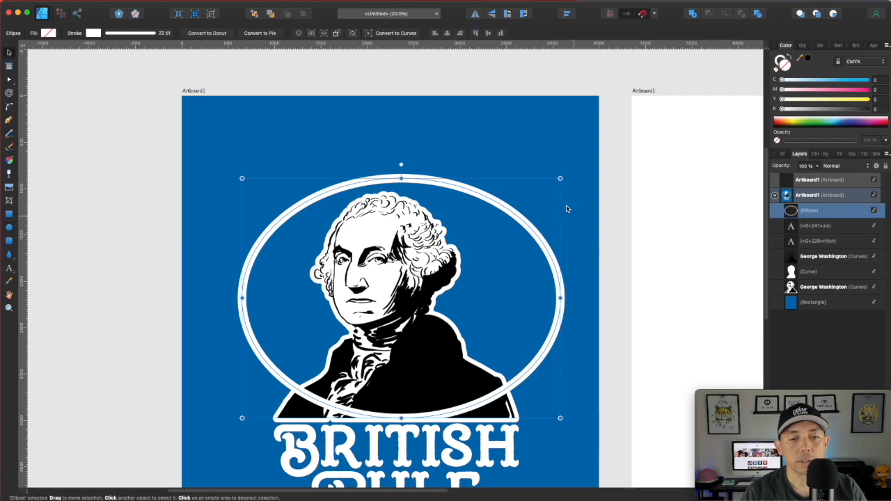
pyautogui.moveTo(506, 212); pyautogui.dragTo(494, 212)
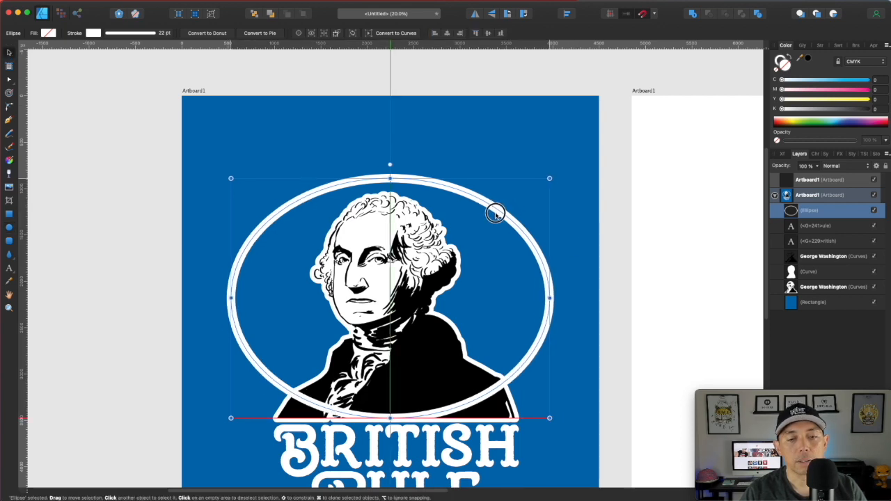
pyautogui.scroll(-5, 491, 231)
pyautogui.scroll(2, 492, 229)
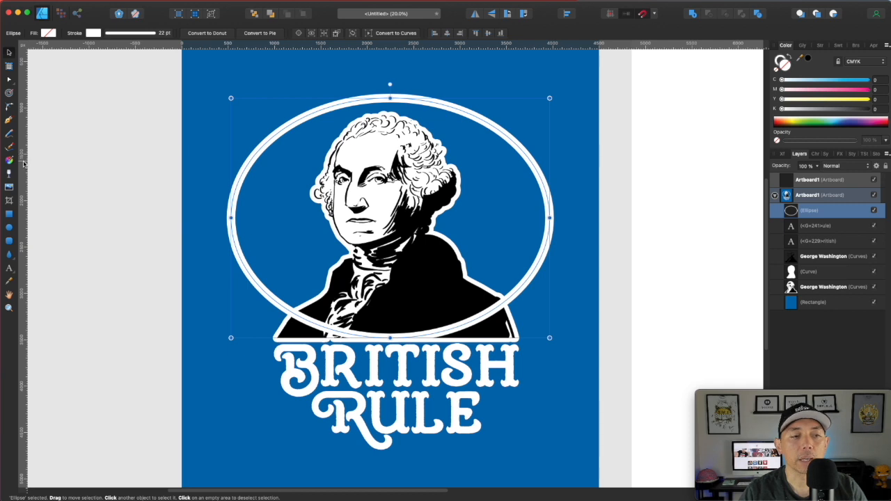
# - Place two vertical ruler guides at the outer edges of the portrait and the "British" lettering
pyautogui.moveTo(23, 162); pyautogui.dragTo(271, 176)
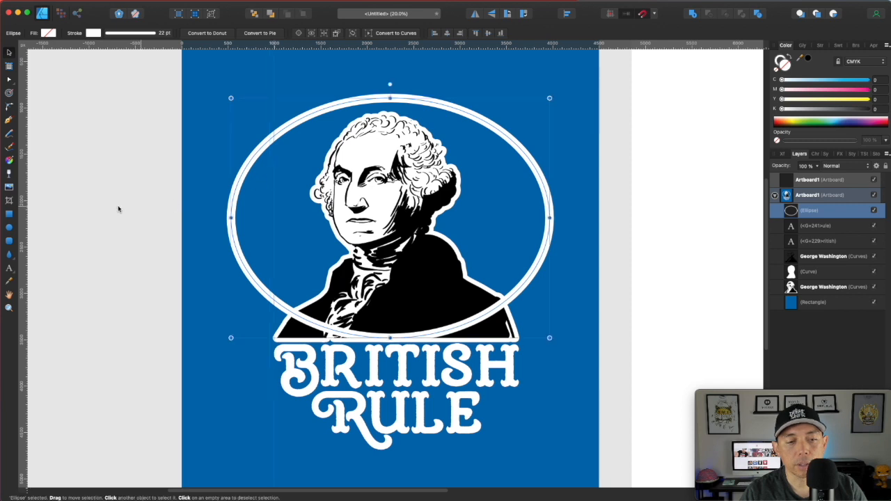
pyautogui.moveTo(27, 189); pyautogui.dragTo(522, 243)
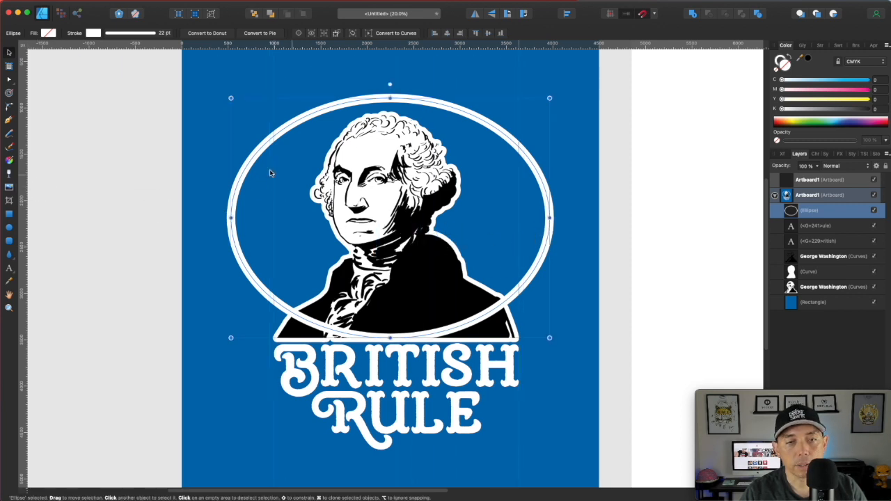
pyautogui.scroll(3, 262, 206)
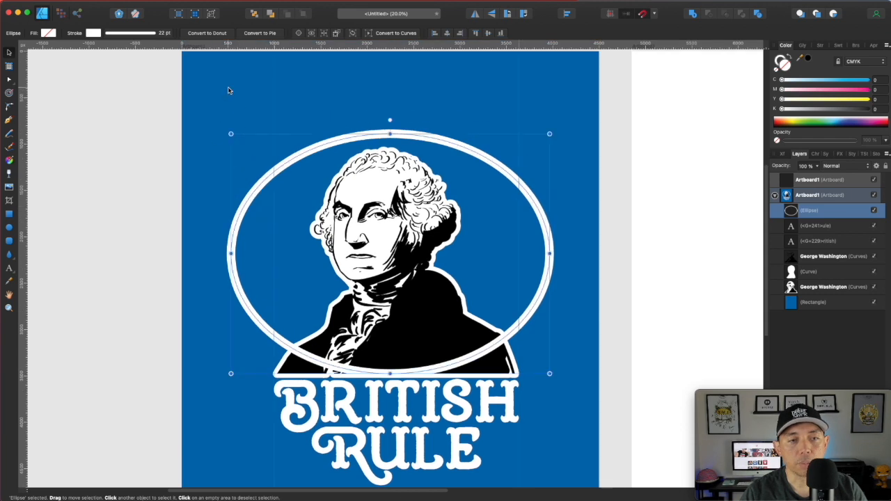
# - Recolour the background rectangle to a dark purple with C 35, M 69, Y 0 and K 25
pyautogui.click(230, 92)
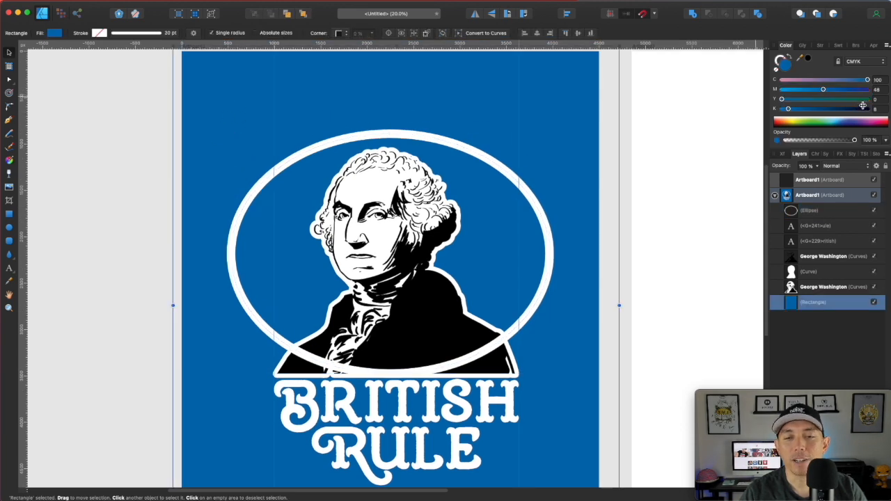
pyautogui.moveTo(825, 91); pyautogui.dragTo(801, 91)
pyautogui.moveTo(868, 80); pyautogui.dragTo(841, 89)
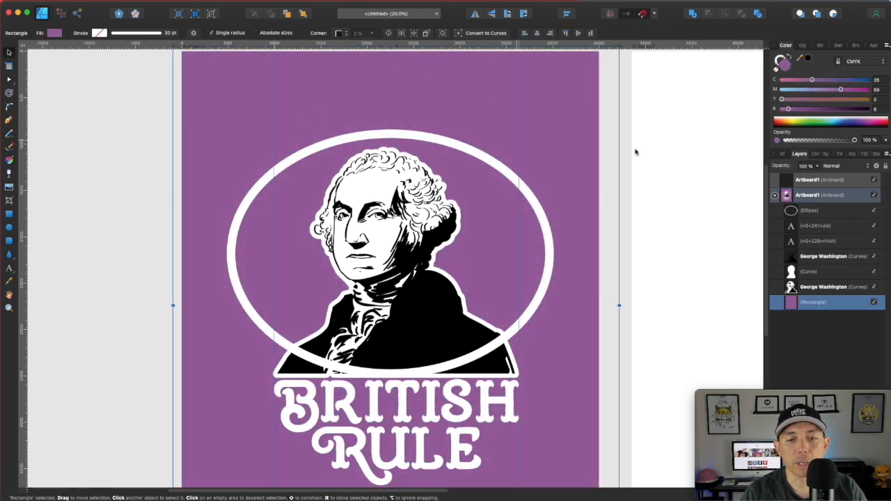
pyautogui.moveTo(790, 111)
pyautogui.mouseDown()
pyautogui.moveTo(858, 110)
pyautogui.moveTo(803, 110)
pyautogui.mouseUp()
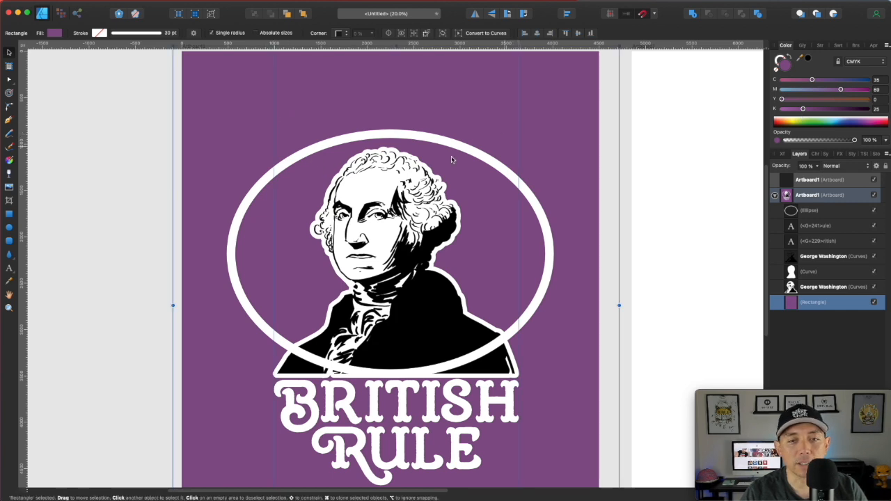
# - Turn the ellipse into a text path and enter "TOO COOL" along its upper curve
pyautogui.click(10, 270)
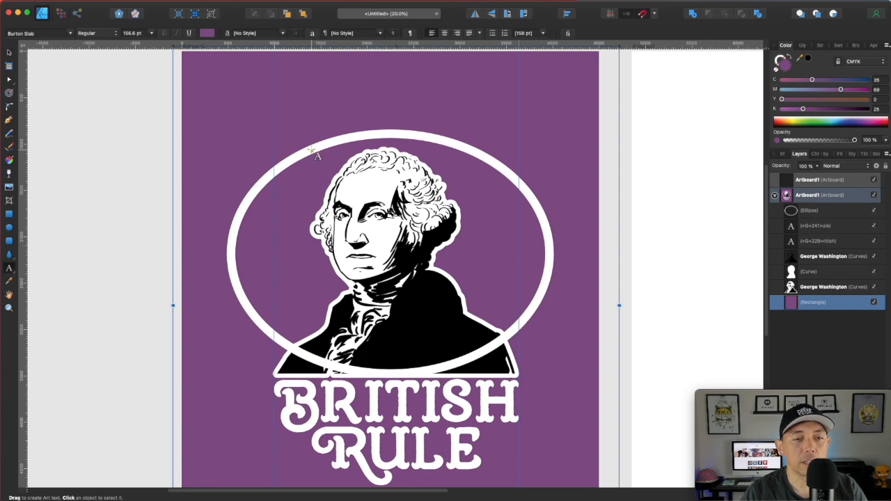
pyautogui.click(9, 52)
pyautogui.click(354, 139)
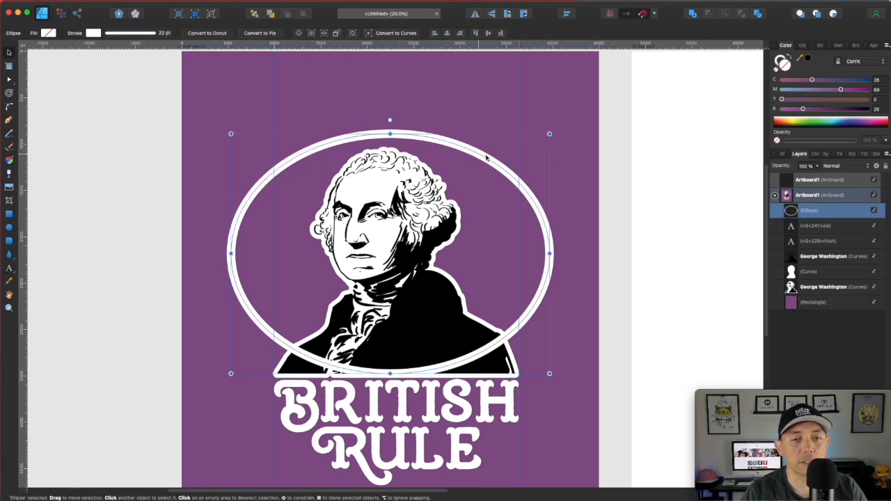
pyautogui.click(9, 269)
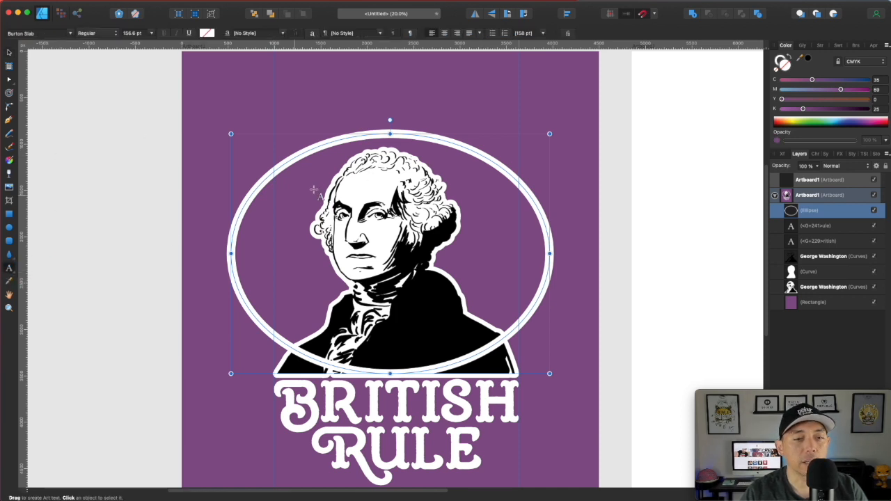
pyautogui.click(309, 151)
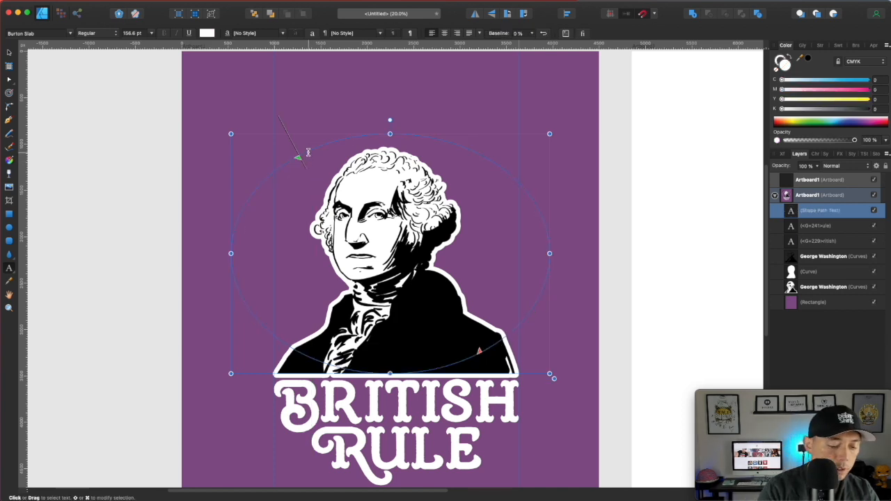
pyautogui.write('TOO COOL')
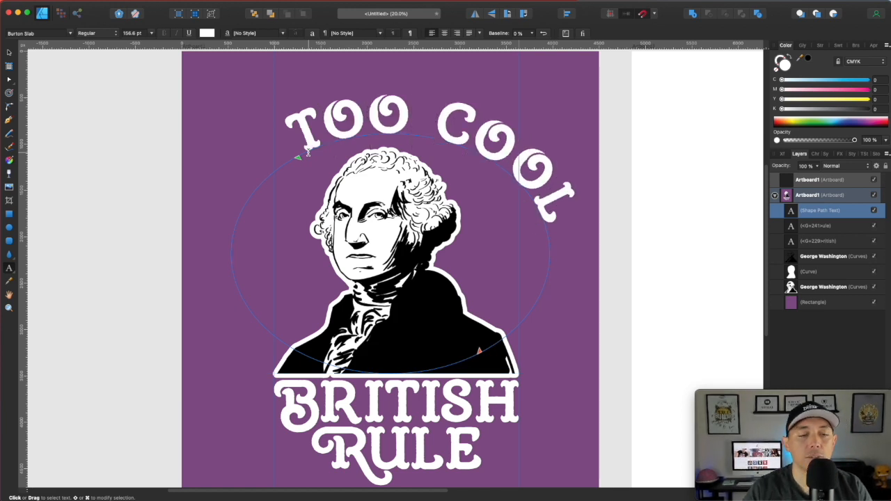
pyautogui.press('Escape')
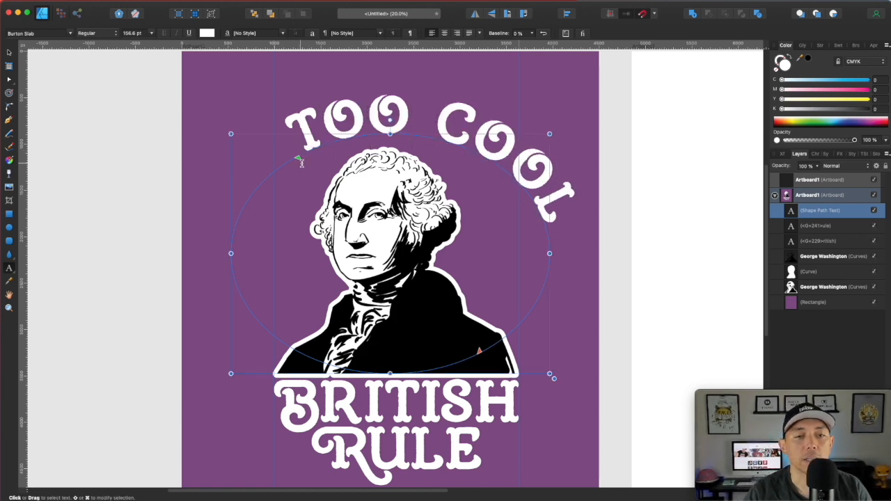
# - Set the path text's start and end points at the ellipse's leftmost and rightmost points, and centre-align "TOO COOL" between them
pyautogui.moveTo(298, 157); pyautogui.dragTo(251, 253)
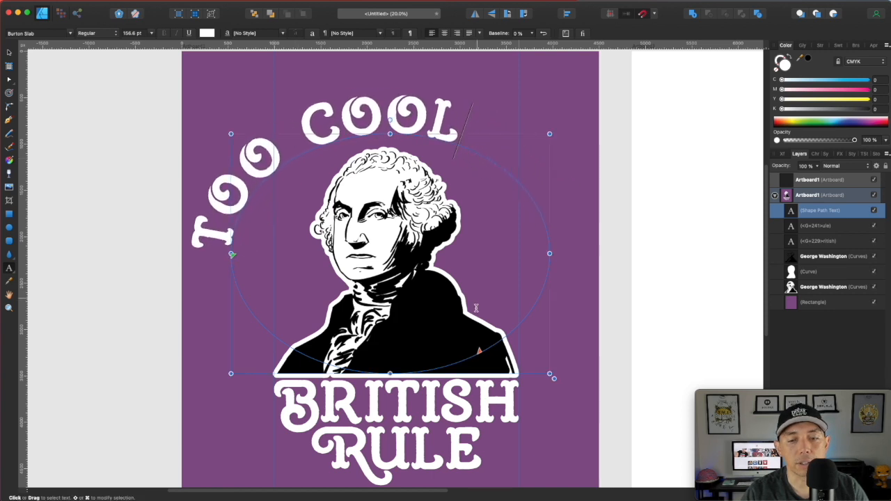
pyautogui.moveTo(482, 357); pyautogui.dragTo(573, 253)
pyautogui.tripleClick(331, 122)
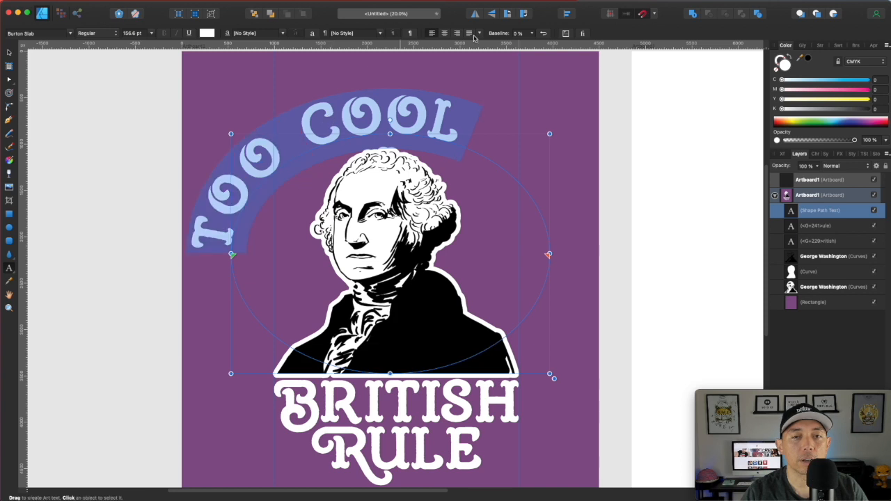
pyautogui.click(444, 34)
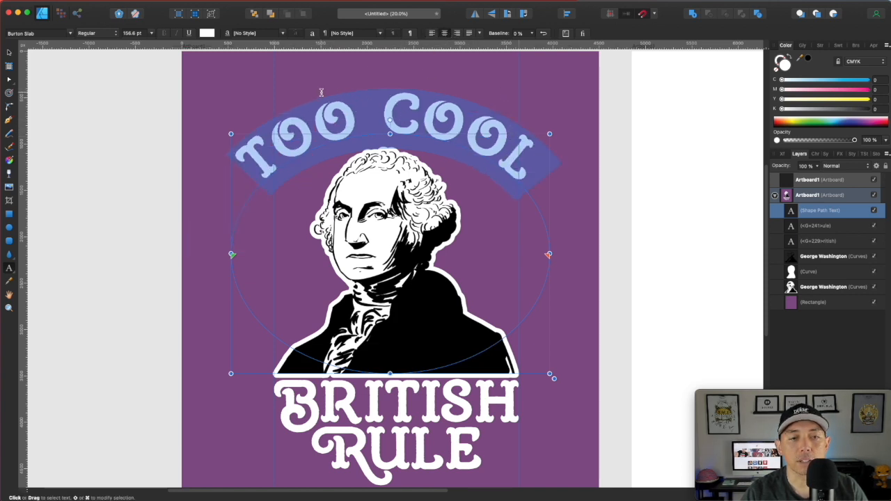
# - Reduce the arched "TOO COOL" text to 120 pt and shift it slightly to the right above the portrait
pyautogui.click(131, 34)
pyautogui.write('10')
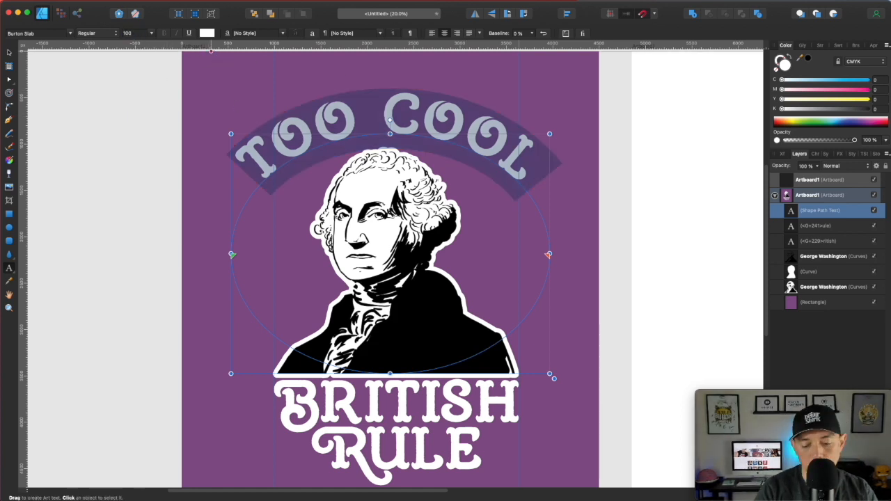
pyautogui.write('0')
pyautogui.press('Return')
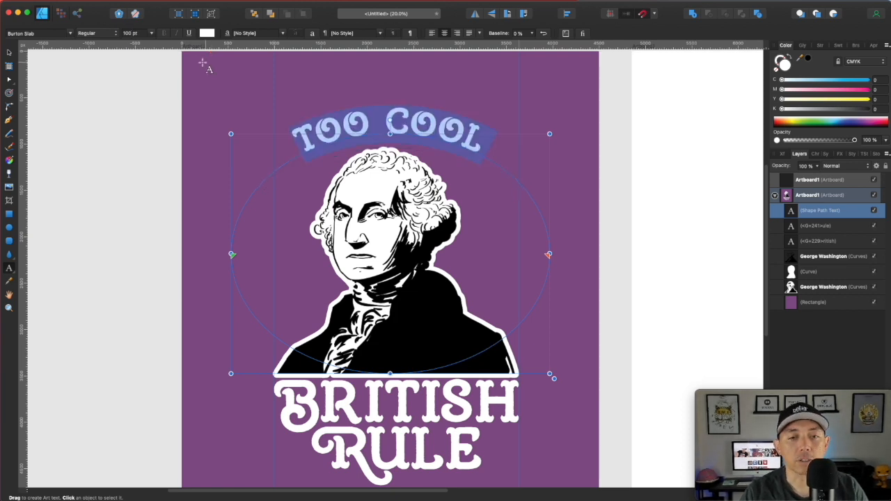
pyautogui.click(129, 34)
pyautogui.write('120')
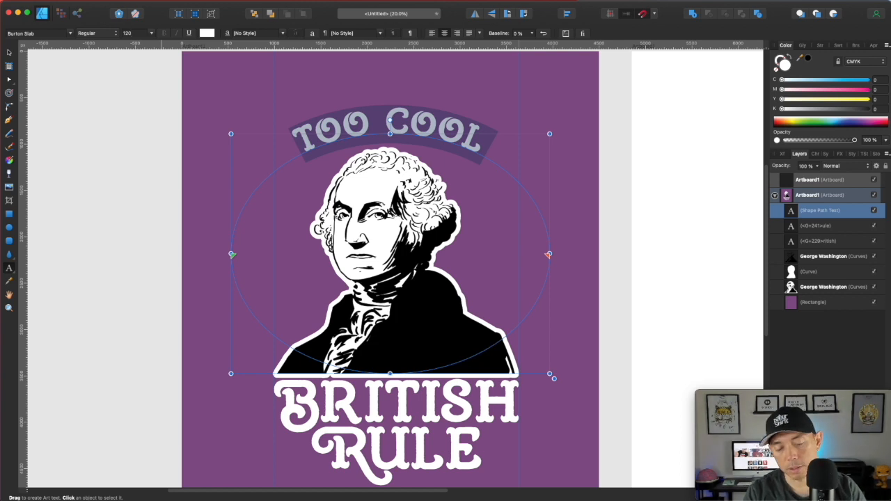
pyautogui.press('Return')
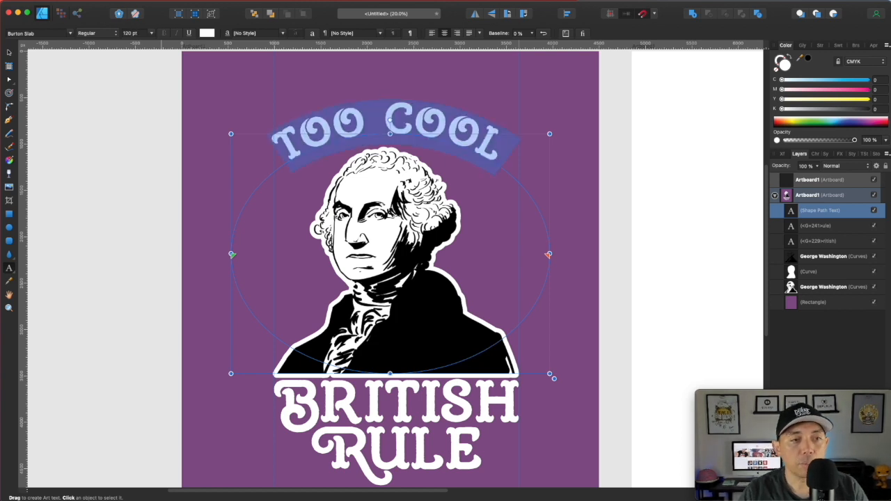
pyautogui.click(8, 53)
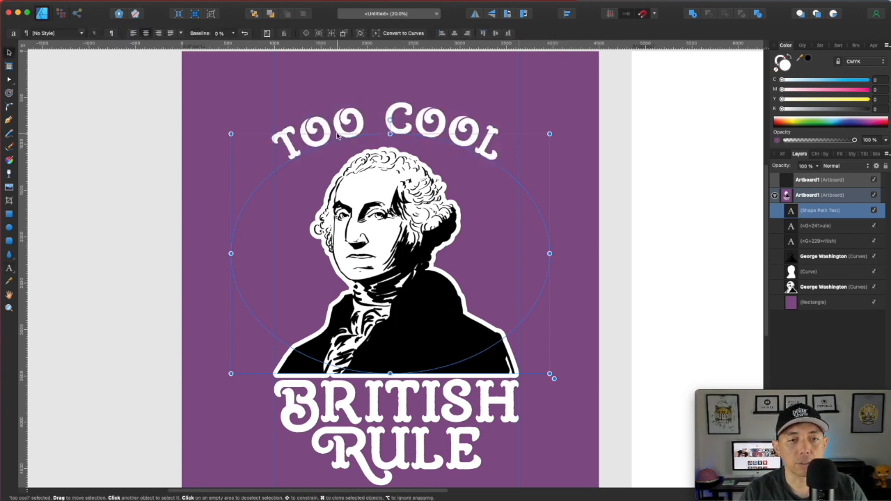
pyautogui.moveTo(337, 135); pyautogui.dragTo(346, 135)
# - Set the arched "TOO COOL" text to 130 pt and move it slightly right so it fits between the vertical guides
pyautogui.press('t')
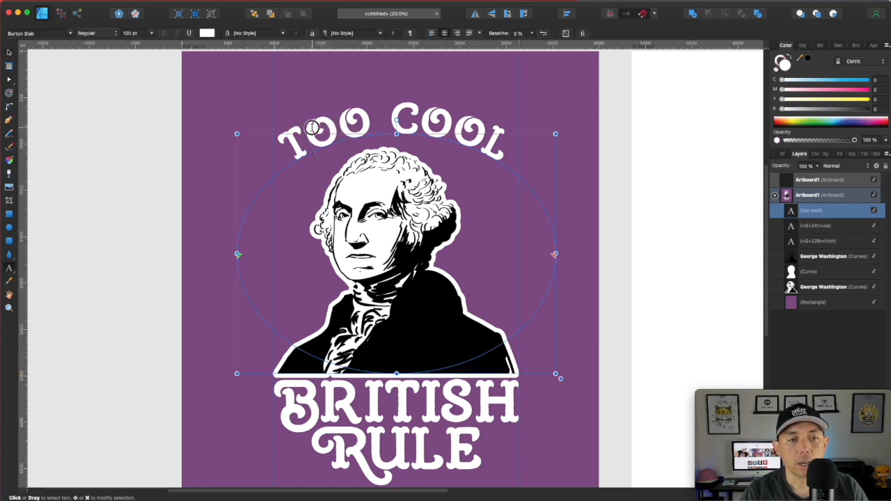
pyautogui.moveTo(316, 153); pyautogui.dragTo(505, 147)
pyautogui.click(130, 33)
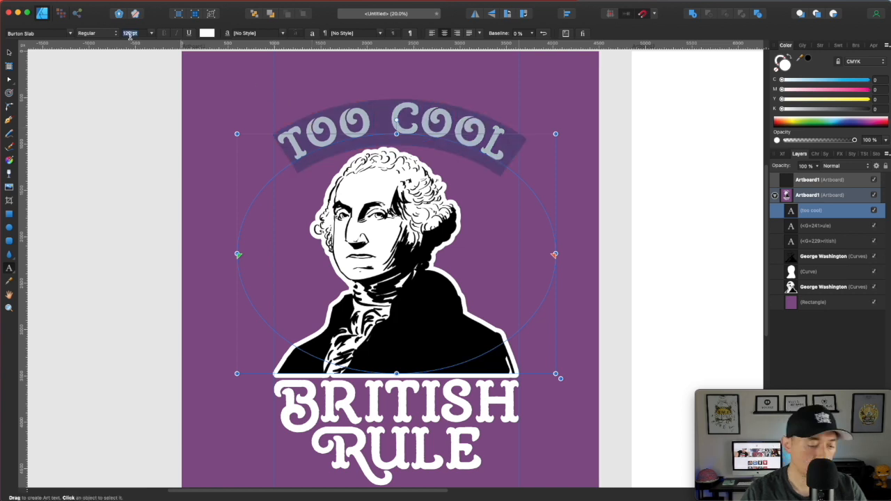
pyautogui.write('130')
pyautogui.press('Return')
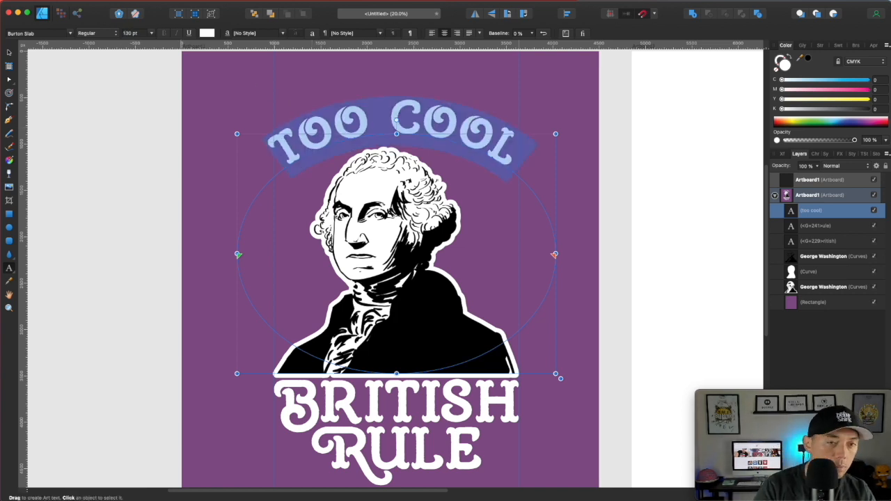
pyautogui.click(10, 53)
pyautogui.moveTo(349, 116); pyautogui.dragTo(355, 117)
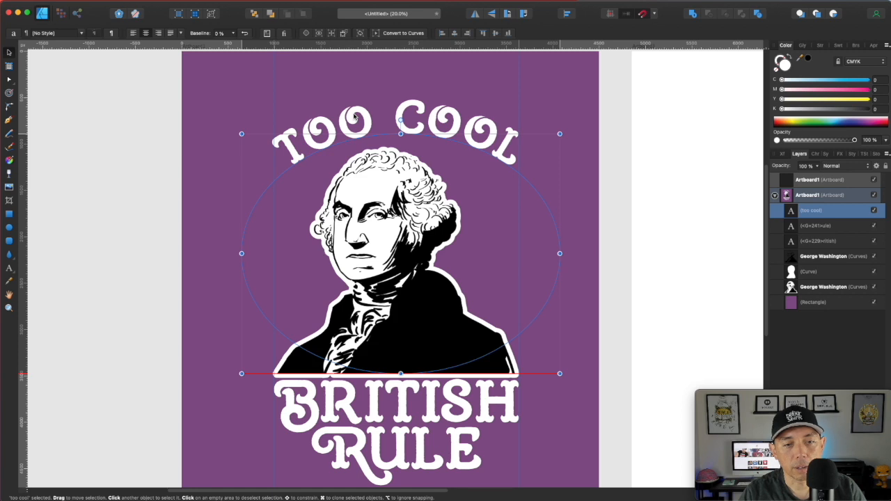
pyautogui.click(140, 121)
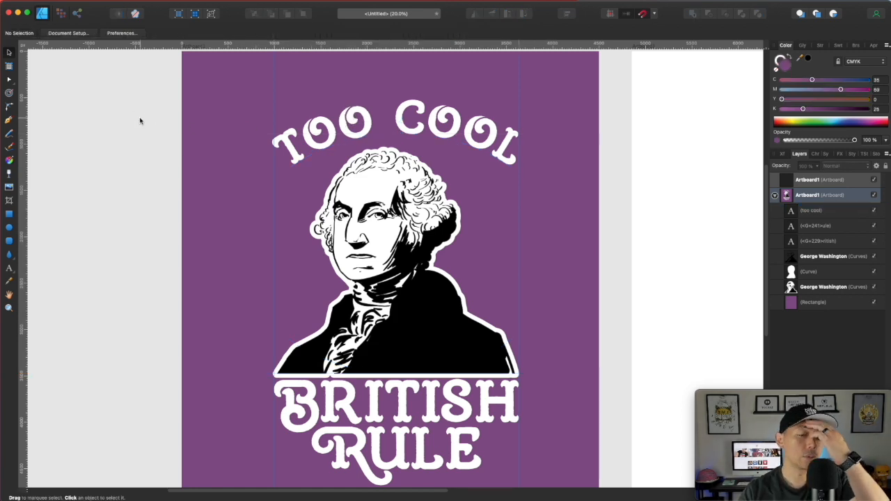
# - Duplicate the "Rule" text just below the original and change the copy's wording to "For"
pyautogui.click(458, 396)
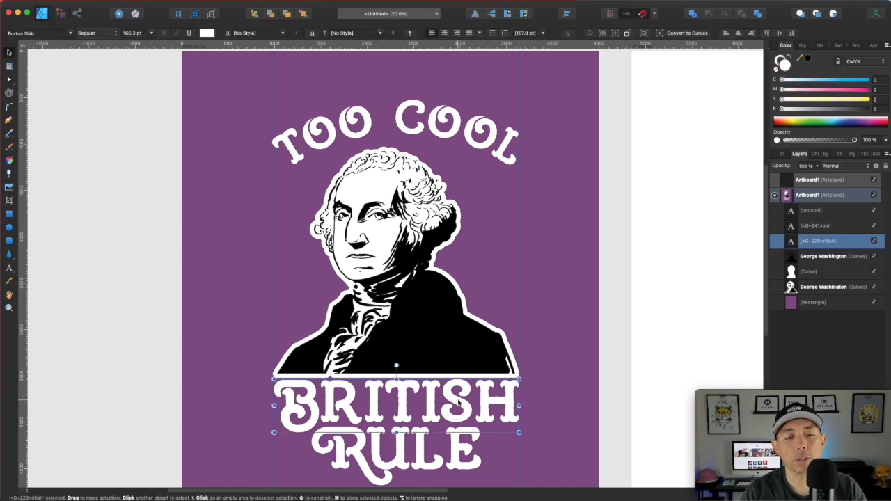
pyautogui.click(460, 448)
pyautogui.scroll(-3, 487, 407)
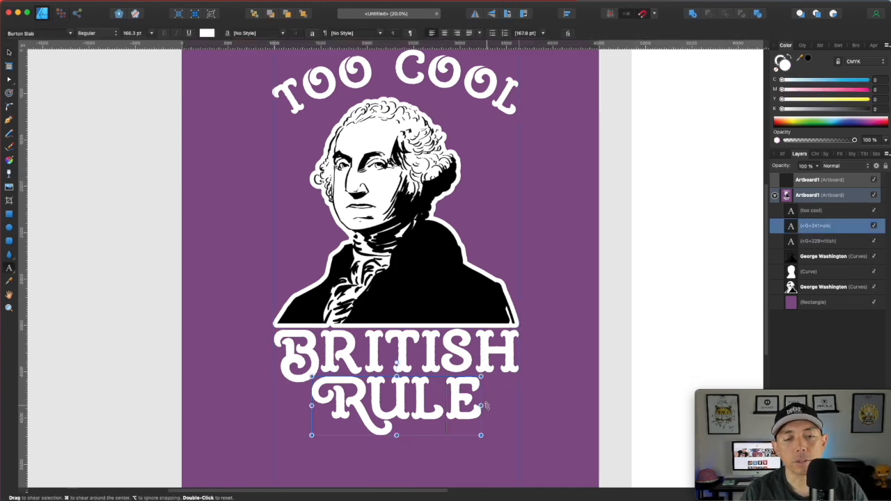
pyautogui.click(8, 53)
pyautogui.moveTo(455, 404); pyautogui.dragTo(460, 447)
pyautogui.doubleClick(460, 447)
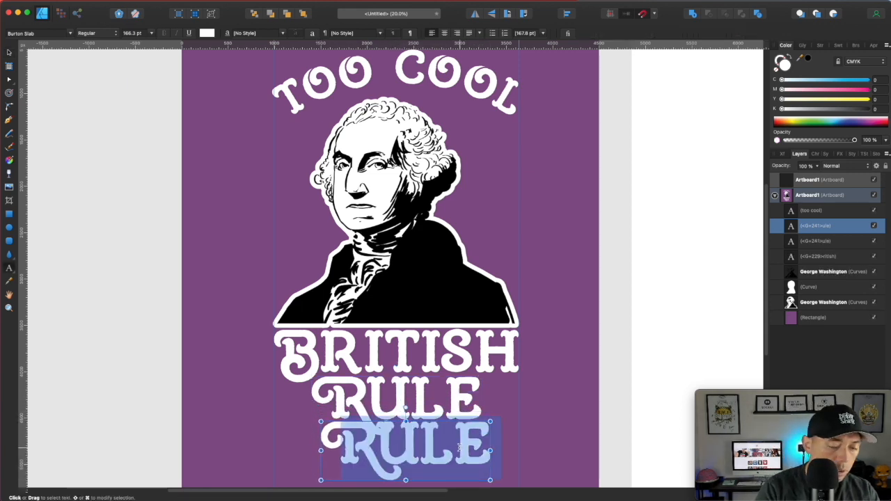
pyautogui.write('for')
pyautogui.press('Escape')
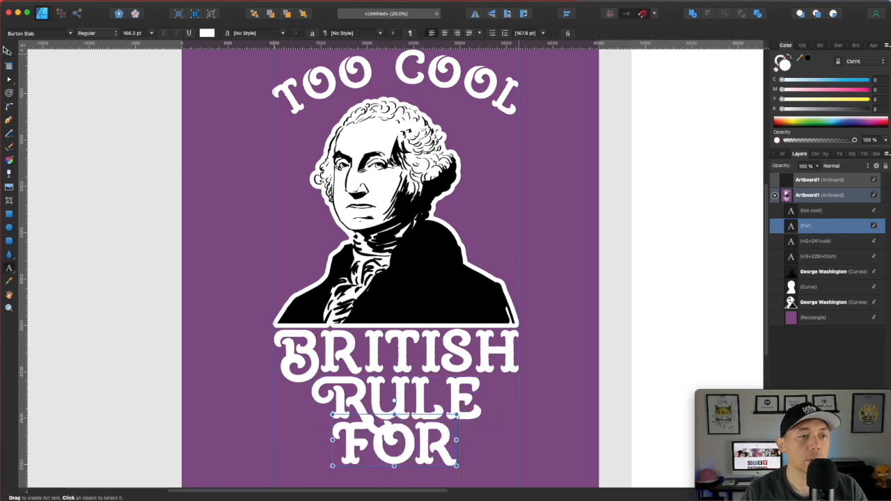
# - Move the "For" text onto the black coat above "British" and scale it down to about 112 pt
pyautogui.click(8, 51)
pyautogui.moveTo(385, 448); pyautogui.dragTo(443, 304)
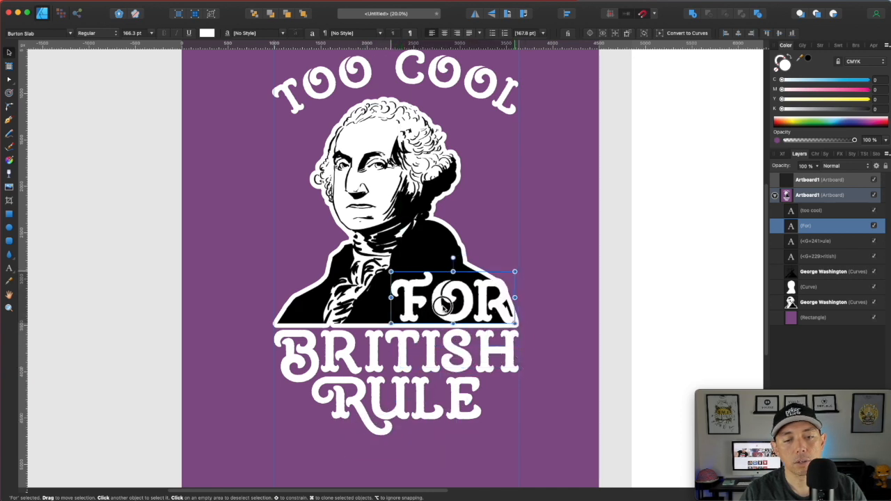
pyautogui.moveTo(514, 272); pyautogui.dragTo(475, 287)
pyautogui.moveTo(442, 312)
pyautogui.mouseDown()
pyautogui.moveTo(458, 299)
pyautogui.moveTo(452, 307)
pyautogui.mouseUp()
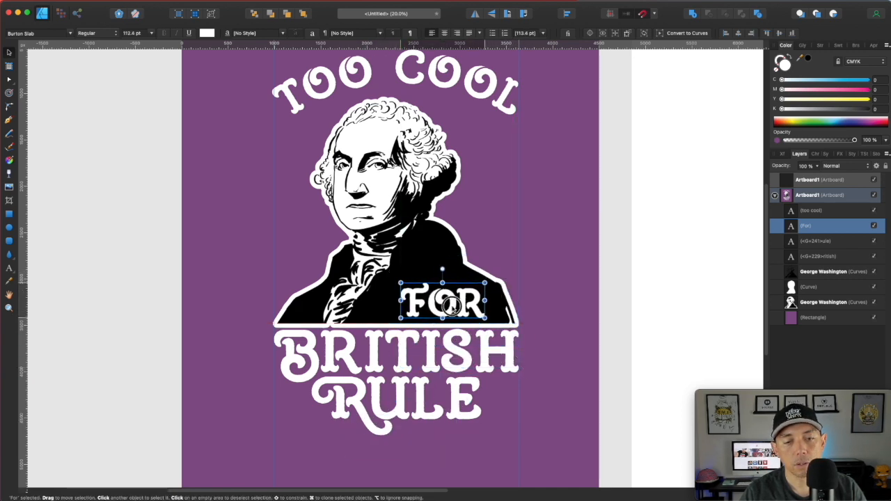
pyautogui.scroll(3, 449, 310)
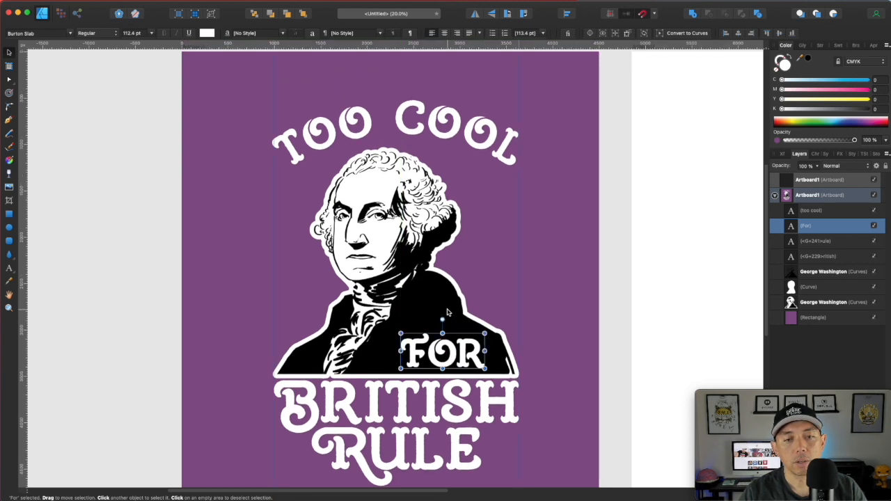
pyautogui.click(613, 241)
# - Draw a small five-pointed star with the Star Tool on the purple area beside the portrait's hair
pyautogui.scroll(-3, 612, 264)
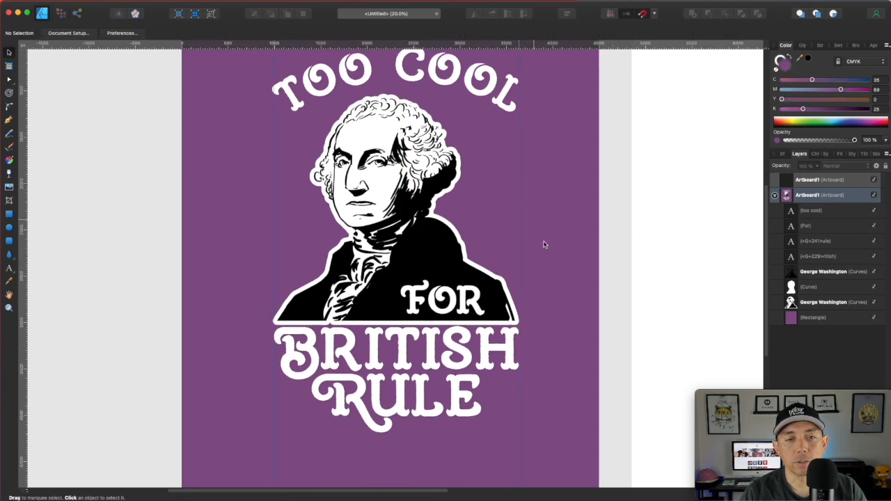
pyautogui.scroll(1, 558, 271)
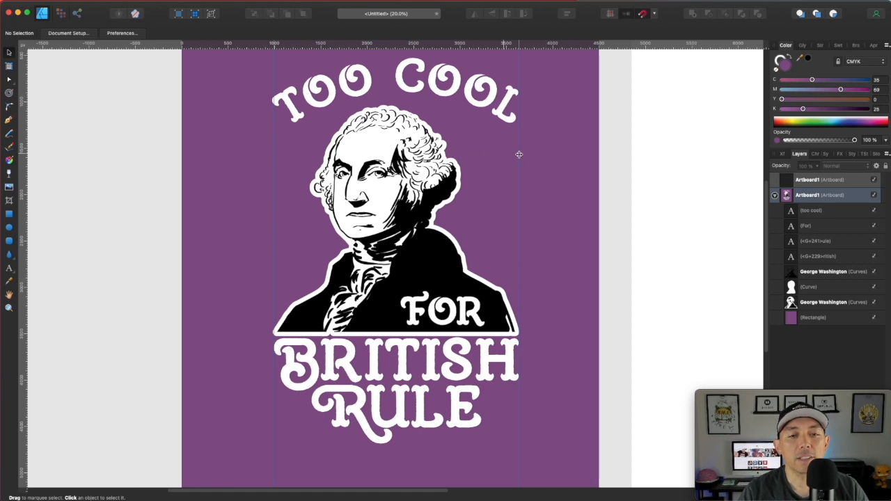
pyautogui.click(9, 256)
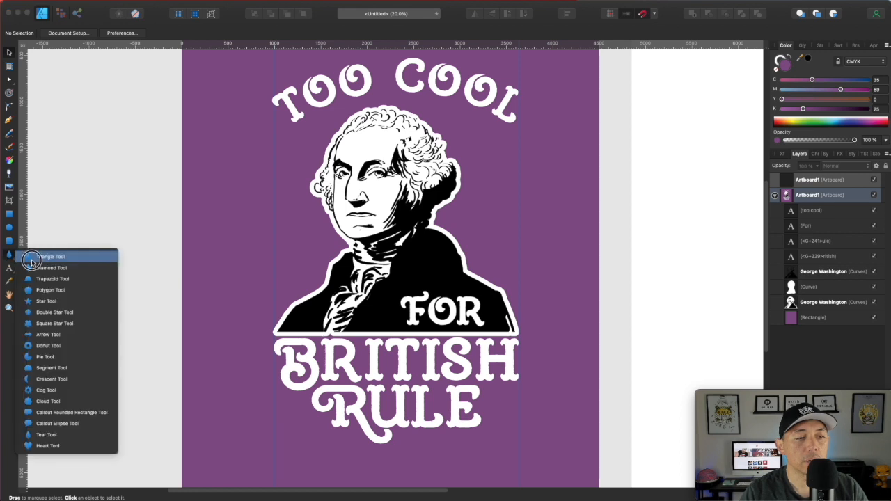
pyautogui.click(34, 258)
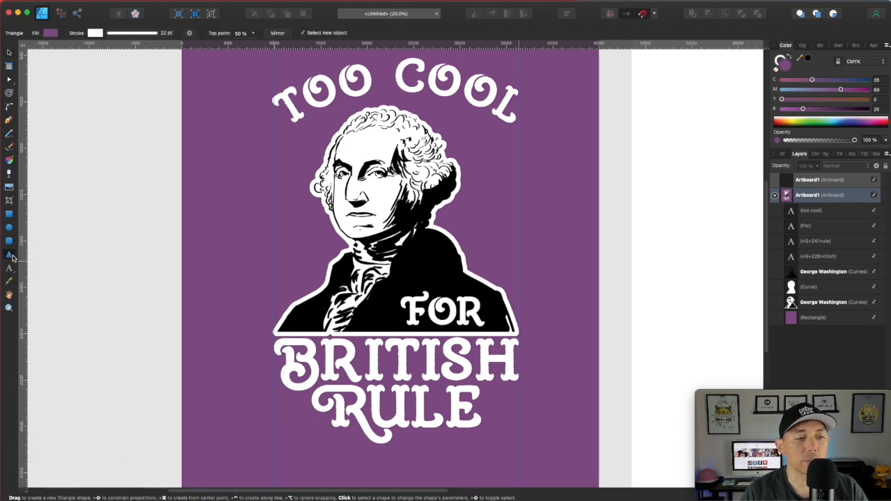
pyautogui.click(10, 256)
pyautogui.click(60, 300)
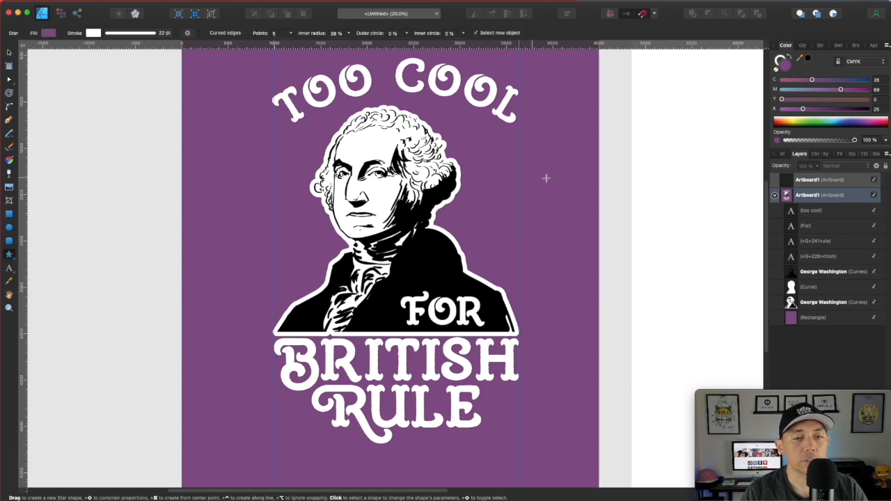
pyautogui.moveTo(478, 183); pyautogui.dragTo(505, 208)
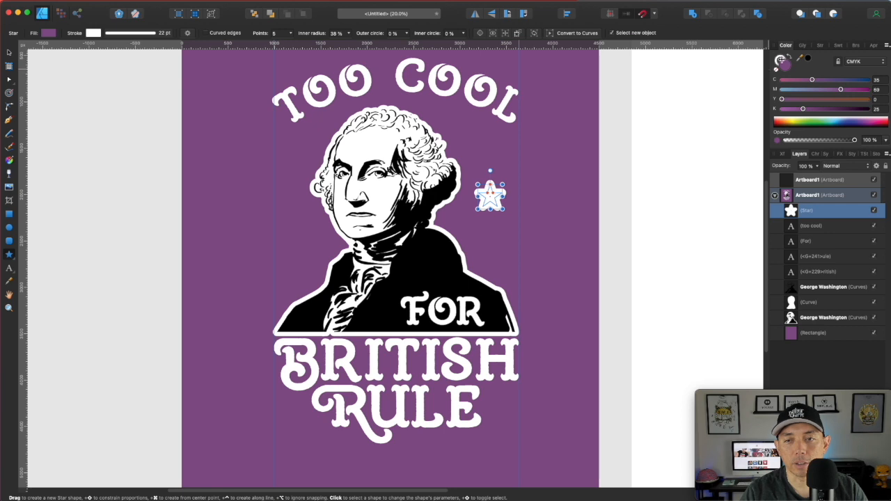
# - Style the star with no stroke, a red fill of C 0, M 100, Y 100, K 0, and an inner radius of 45%
pyautogui.click(781, 60)
pyautogui.click(776, 70)
pyautogui.click(786, 66)
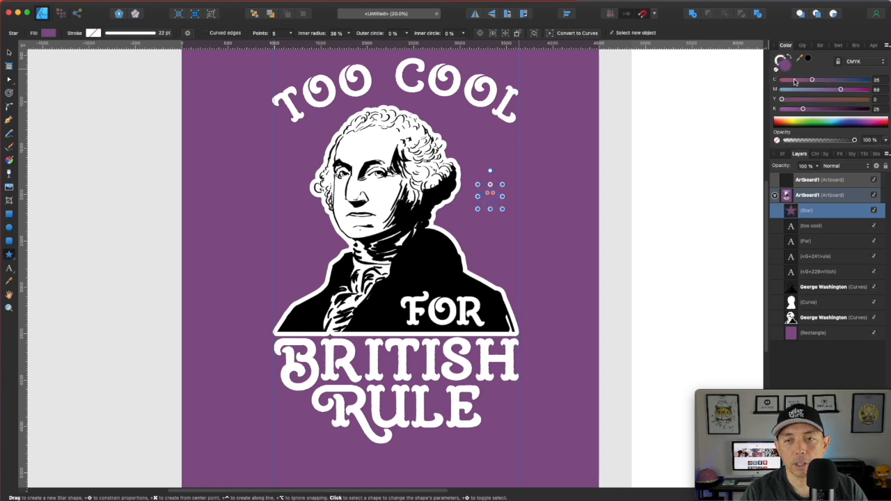
pyautogui.moveTo(848, 90); pyautogui.dragTo(872, 89)
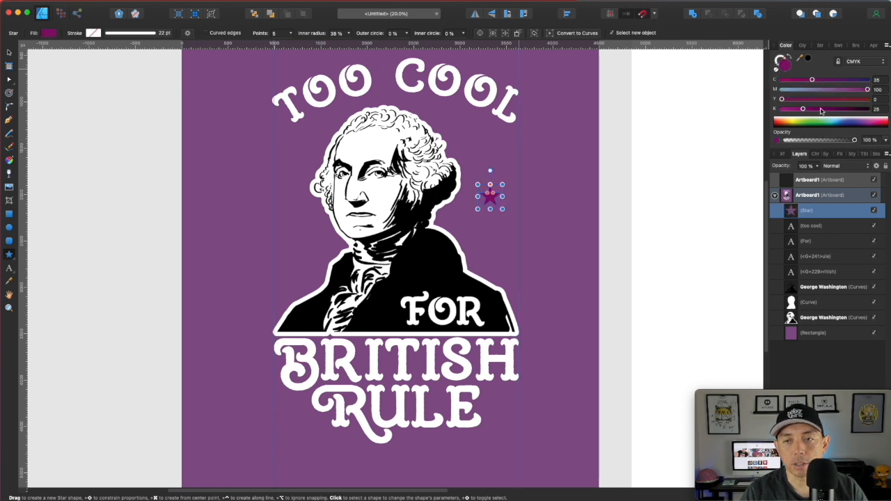
pyautogui.moveTo(782, 100); pyautogui.dragTo(869, 99)
pyautogui.moveTo(803, 109); pyautogui.dragTo(782, 80)
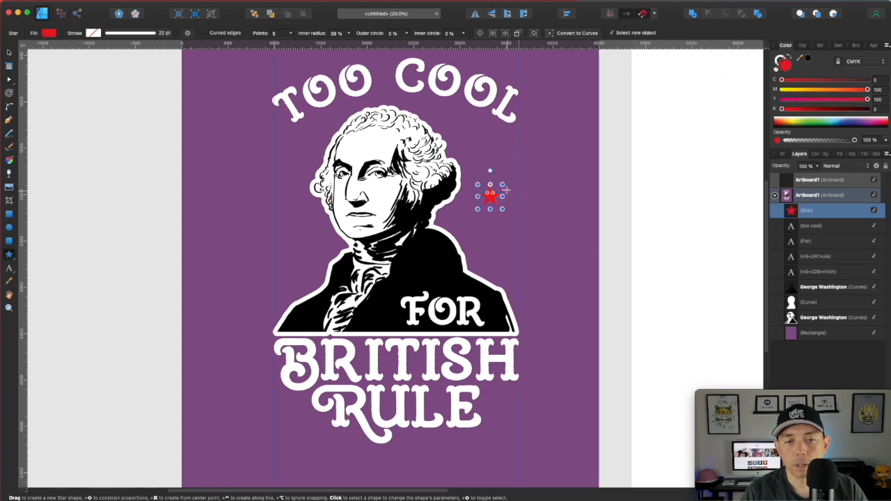
pyautogui.click(351, 35)
pyautogui.moveTo(348, 43); pyautogui.dragTo(354, 43)
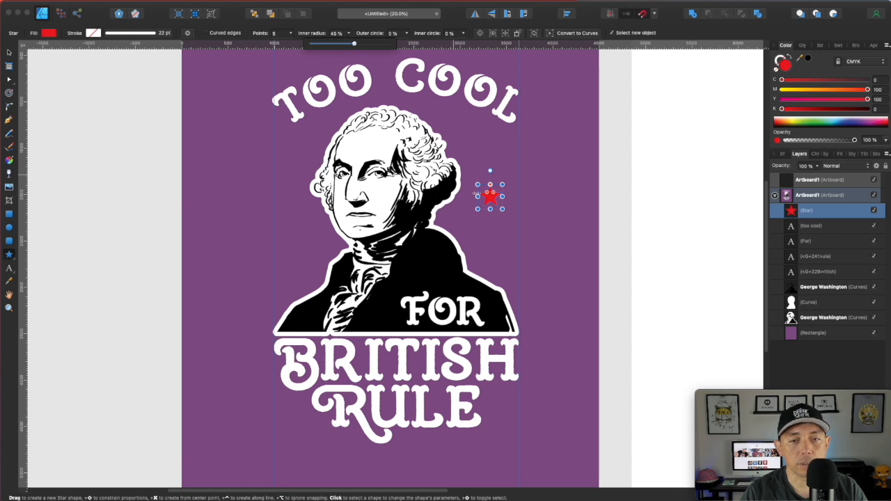
# - Enlarge the red star and place it just after "Rule", with a level copy in the space before "Rule"
pyautogui.click(10, 53)
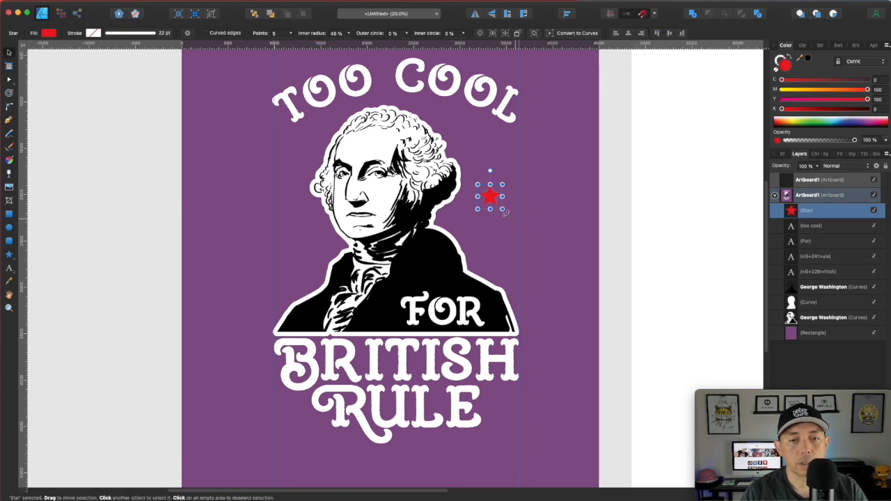
pyautogui.moveTo(502, 208); pyautogui.dragTo(505, 409)
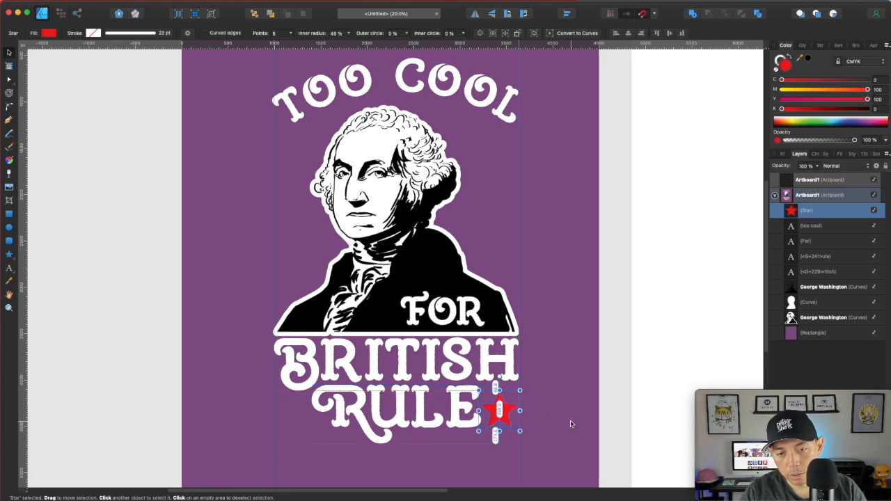
pyautogui.moveTo(499, 411); pyautogui.dragTo(291, 399)
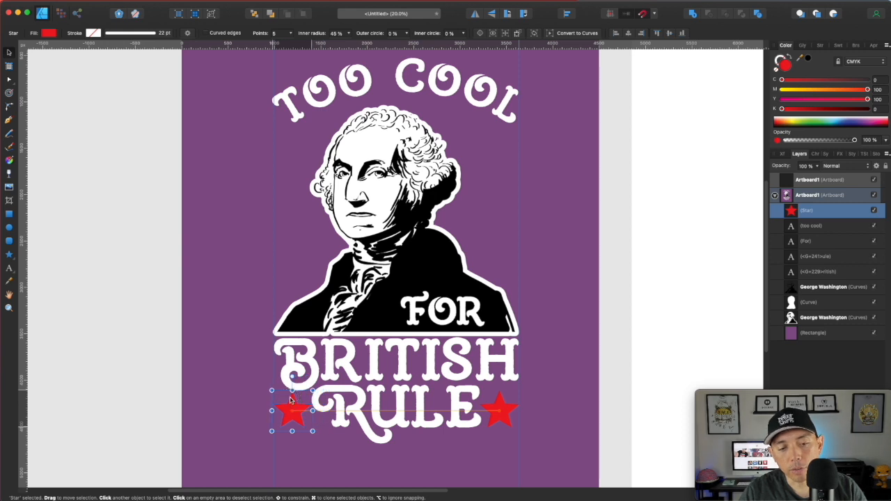
pyautogui.click(569, 363)
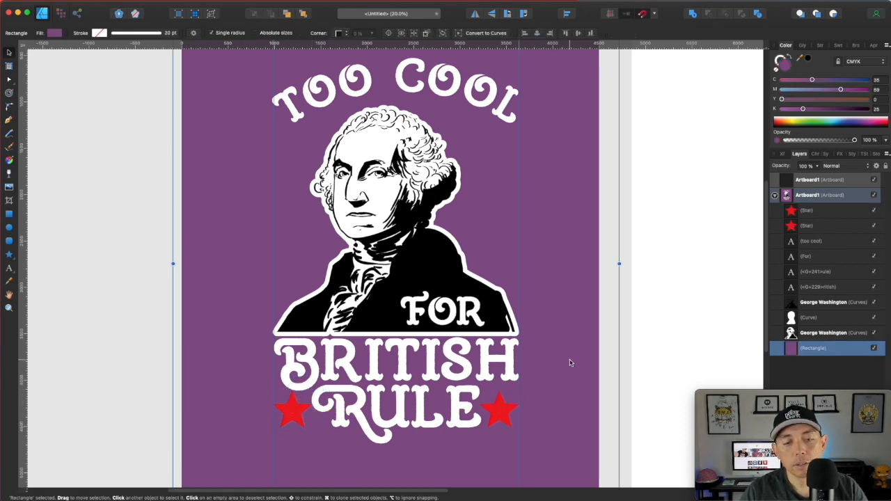
# - Shrink the star after "Rule" to fit inside the guide and replace the star before "Rule" with a copy of it
pyautogui.click(517, 408)
pyautogui.moveTo(519, 428); pyautogui.dragTo(503, 409)
pyautogui.click(291, 413)
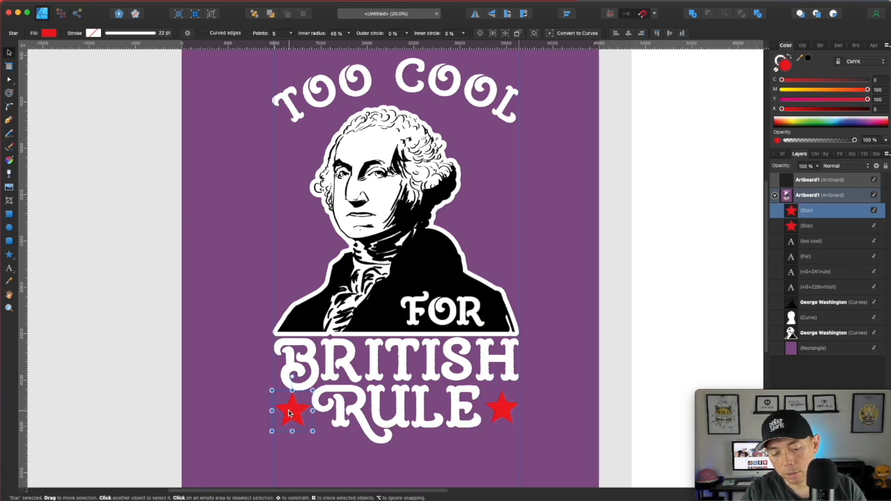
pyautogui.press('Delete')
pyautogui.moveTo(499, 409); pyautogui.dragTo(290, 404)
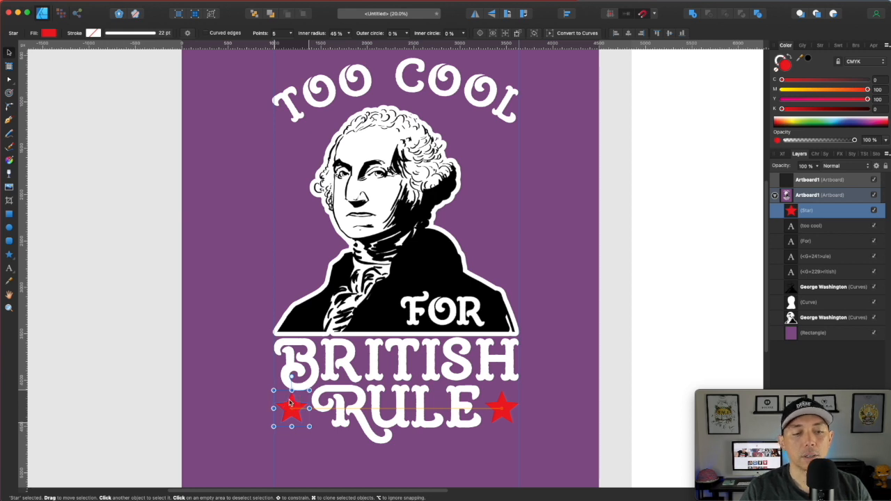
# - Nudge both red stars down together so they sit vertically centred beside "Rule"
pyautogui.keyDown('shift'); pyautogui.click(501, 408); pyautogui.keyUp('shift')
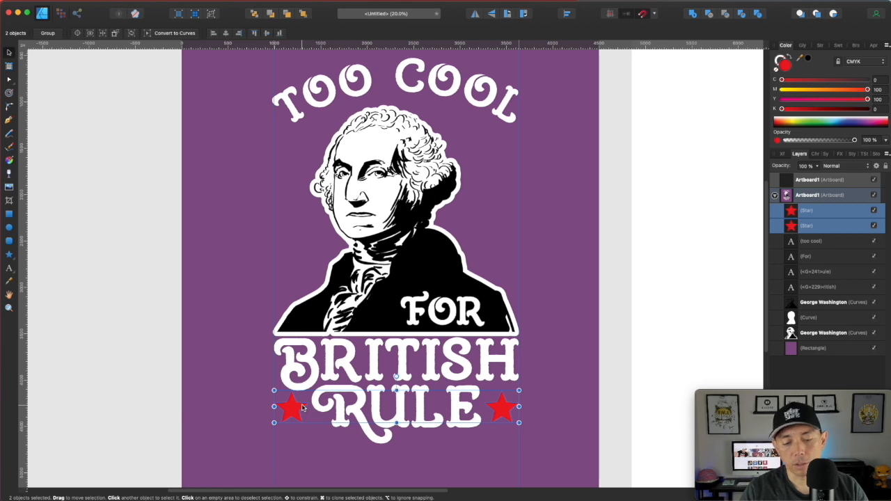
pyautogui.hotkey('shift', 'Down')
pyautogui.hotkey('shift', 'Down')
pyautogui.hotkey('shift', 'Down')
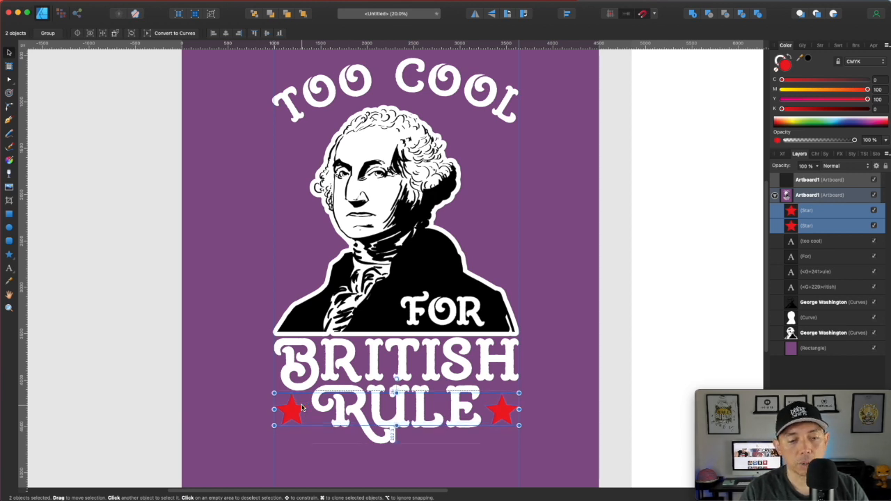
# - Place two copies of the red star one above the other right of George Washington's hair, rotating and resizing them by eye
pyautogui.click(578, 321)
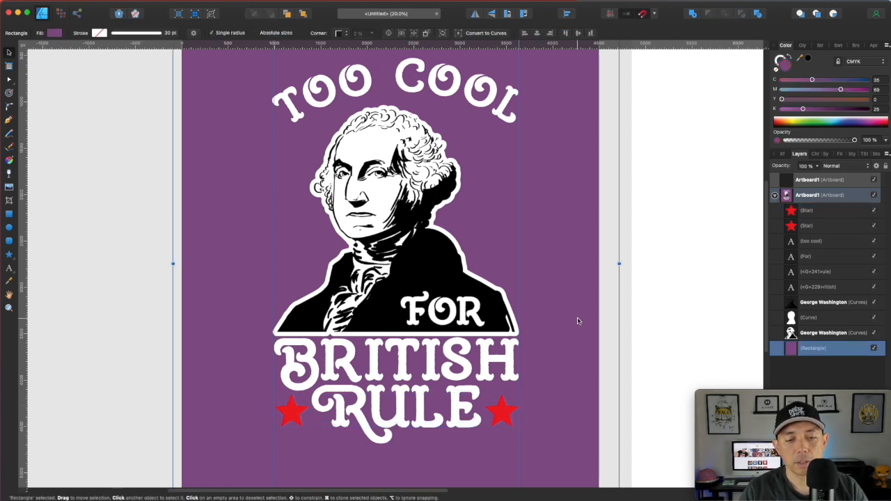
pyautogui.moveTo(508, 411)
pyautogui.mouseDown()
pyautogui.moveTo(514, 277)
pyautogui.moveTo(492, 141)
pyautogui.moveTo(501, 171)
pyautogui.moveTo(486, 172)
pyautogui.mouseUp()
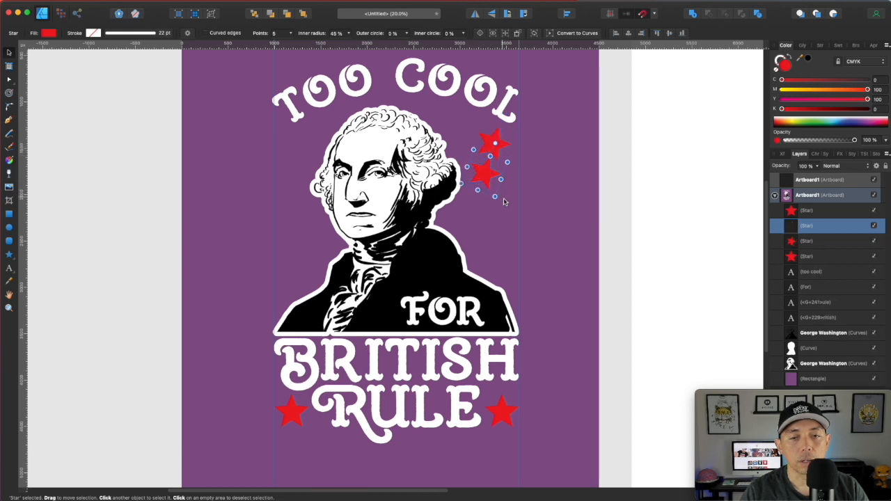
pyautogui.moveTo(501, 202); pyautogui.dragTo(509, 185)
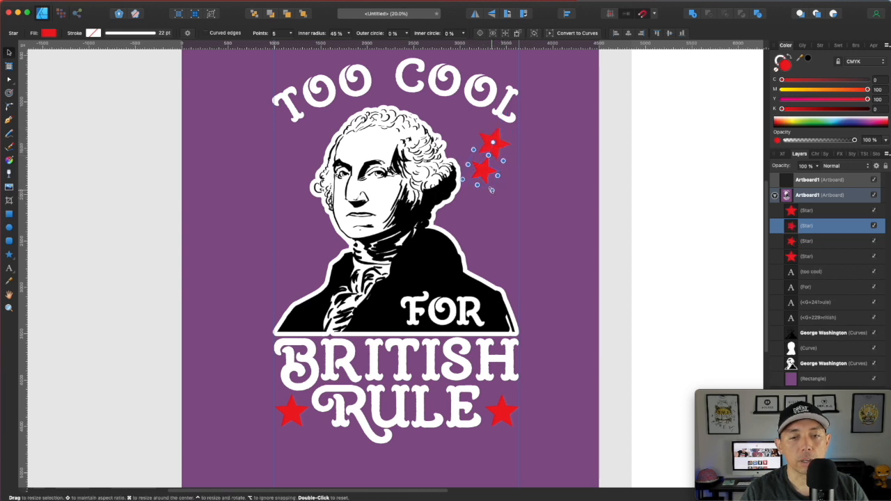
pyautogui.moveTo(510, 158); pyautogui.dragTo(488, 179)
# - Copy the pair of stars level to the left side of the head and shift the right pair slightly outward for balance
pyautogui.keyDown('shift'); pyautogui.click(504, 145); pyautogui.keyUp('shift')
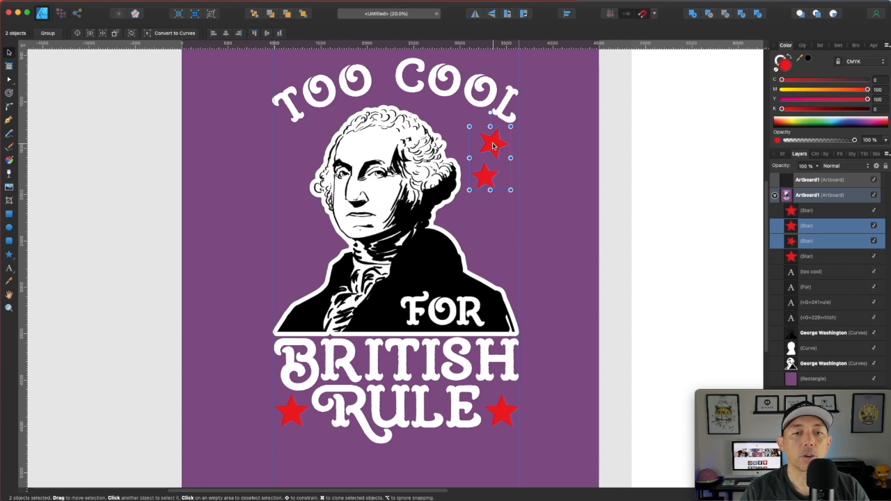
pyautogui.moveTo(493, 145); pyautogui.dragTo(293, 143)
pyautogui.click(493, 144)
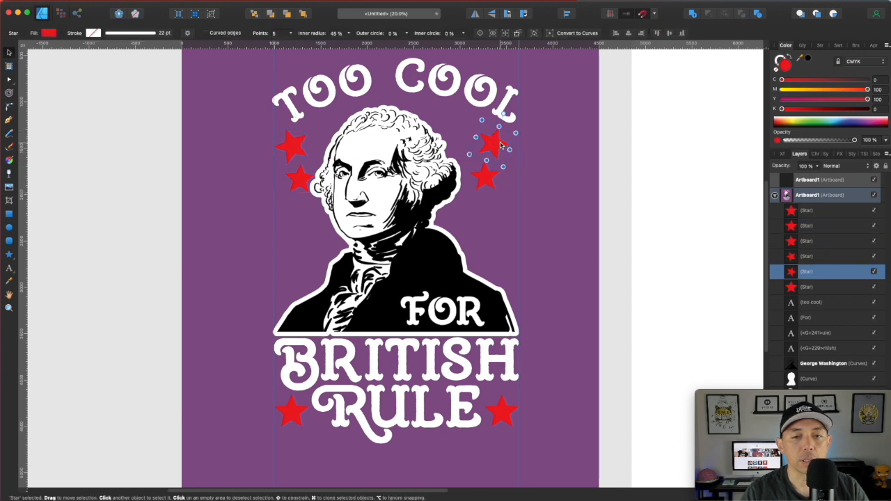
pyautogui.keyDown('shift'); pyautogui.click(494, 176); pyautogui.keyUp('shift')
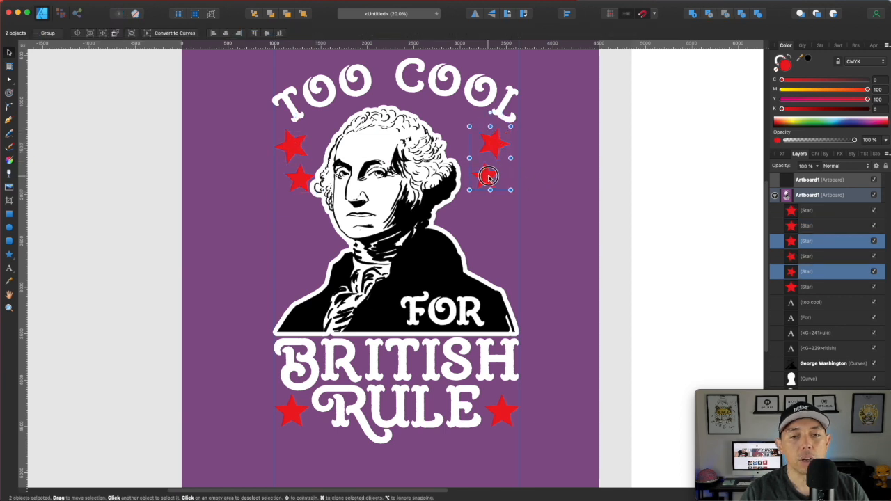
pyautogui.click(546, 168)
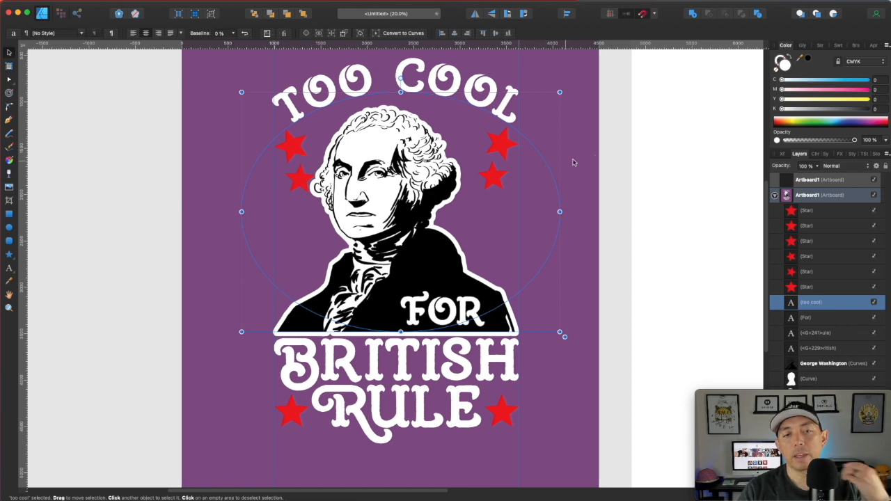
pyautogui.click(635, 140)
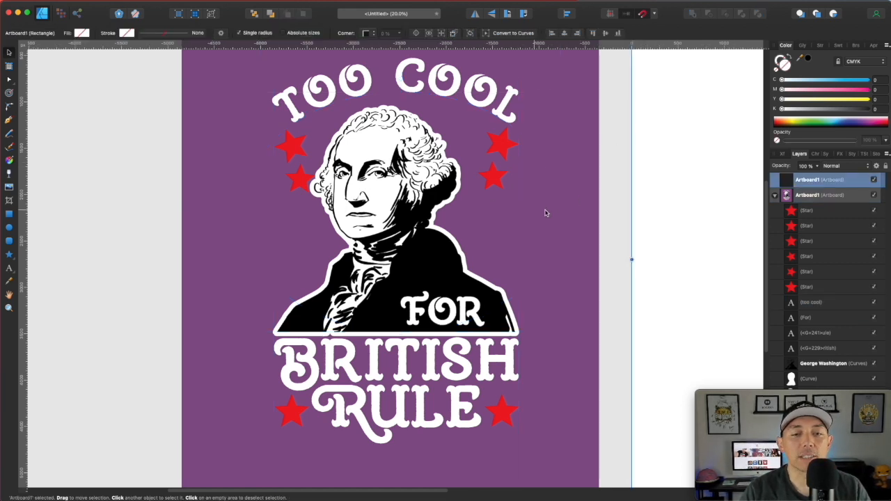
# - Fill the purple background rectangle with black using C 100, M 100, Y 100, K 100
pyautogui.scroll(5, 535, 186)
pyautogui.scroll(-4, 533, 186)
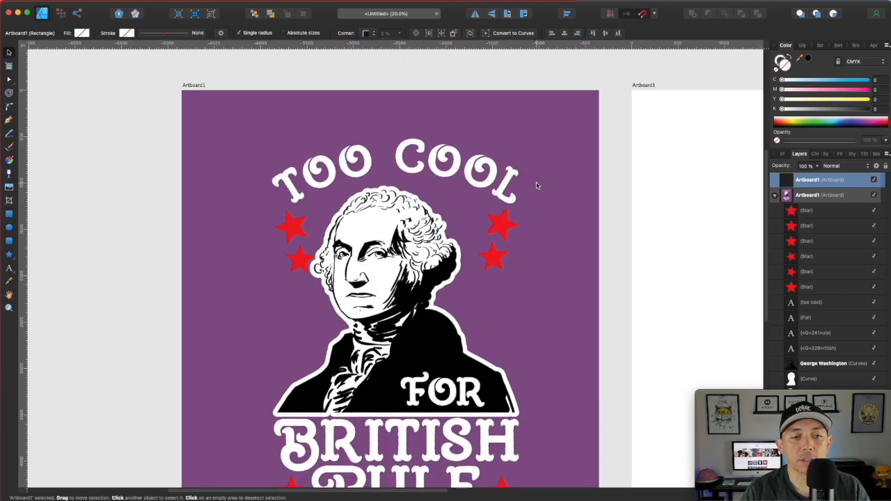
pyautogui.scroll(1, 250, 111)
pyautogui.click(202, 63)
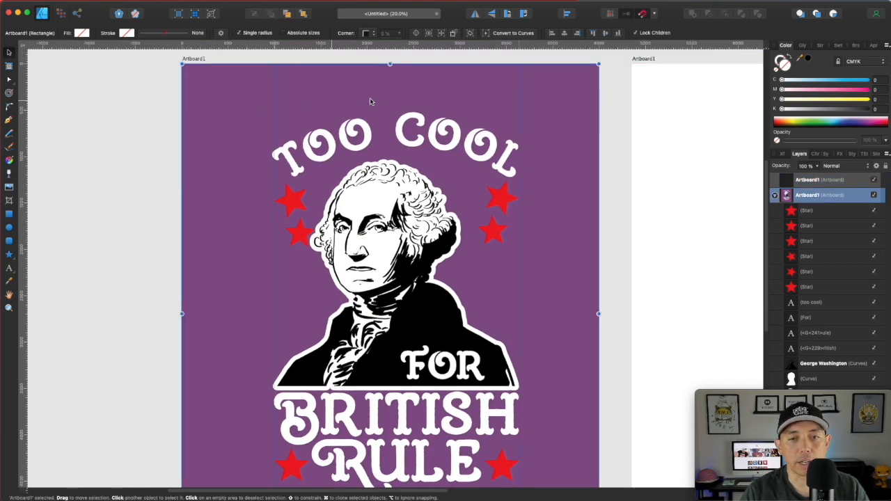
pyautogui.click(577, 90)
pyautogui.moveTo(803, 109); pyautogui.dragTo(869, 90)
pyautogui.moveTo(812, 79); pyautogui.dragTo(868, 80)
pyautogui.moveTo(781, 99); pyautogui.dragTo(869, 99)
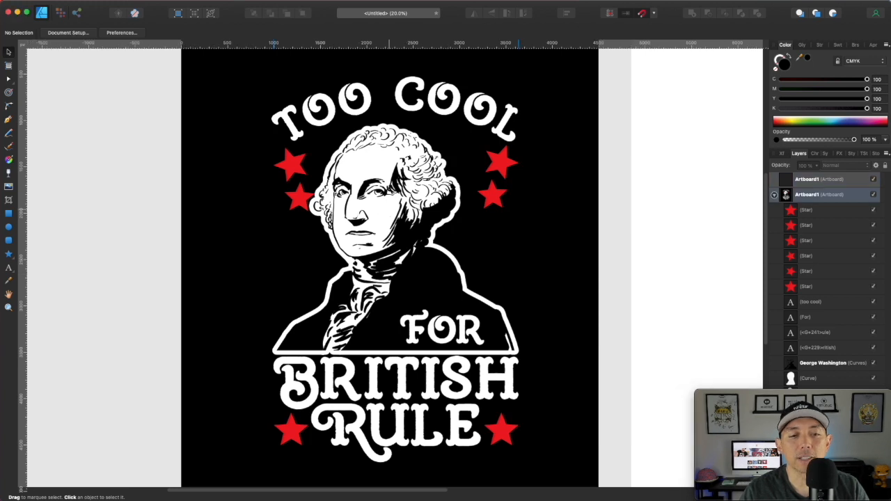
# - Group the two George Washington curves with the white backing curve and shift the portrait group slightly to the right
pyautogui.click(390, 208)
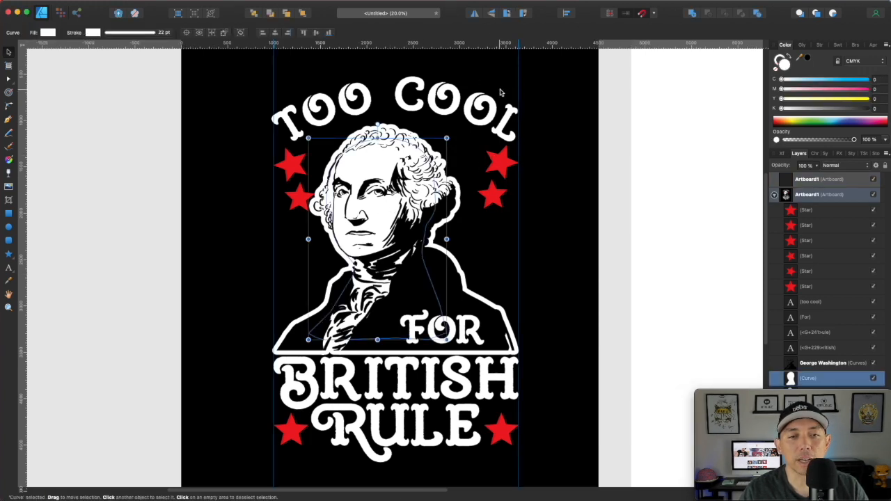
pyautogui.click(100, 106)
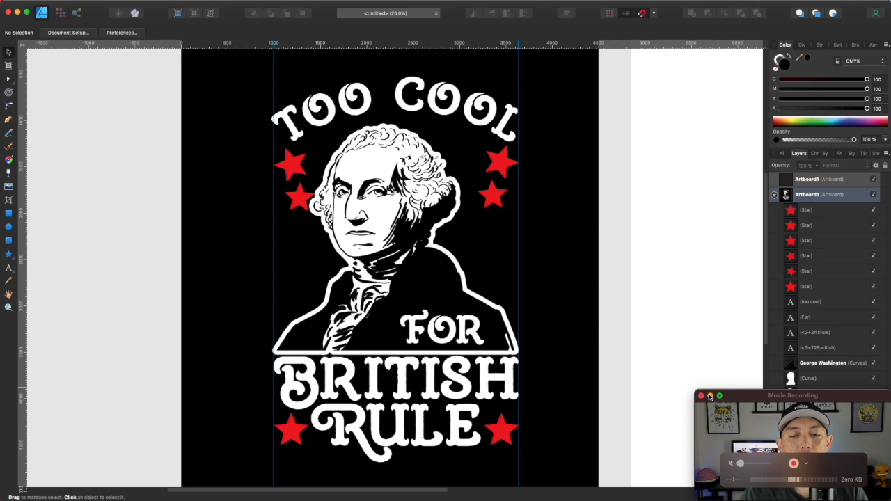
pyautogui.click(823, 365)
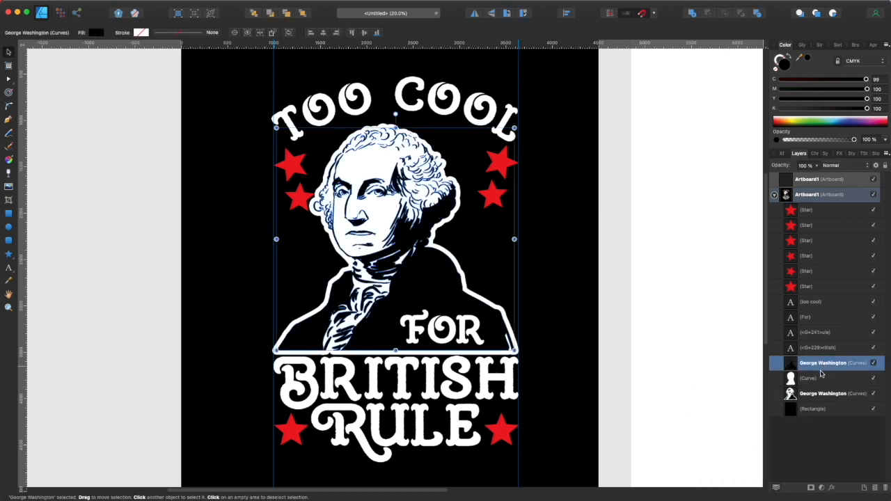
pyautogui.keyDown('shift'); pyautogui.click(819, 378); pyautogui.keyUp('shift')
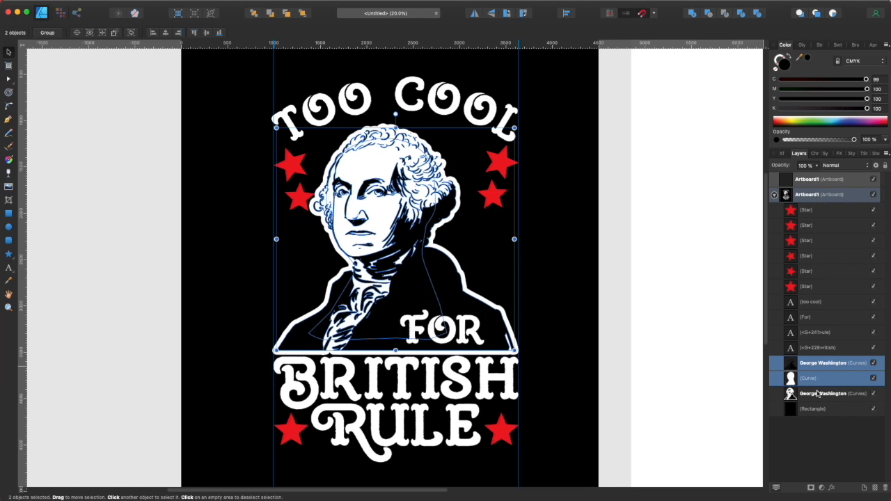
pyautogui.keyDown('shift'); pyautogui.click(819, 395); pyautogui.keyUp('shift')
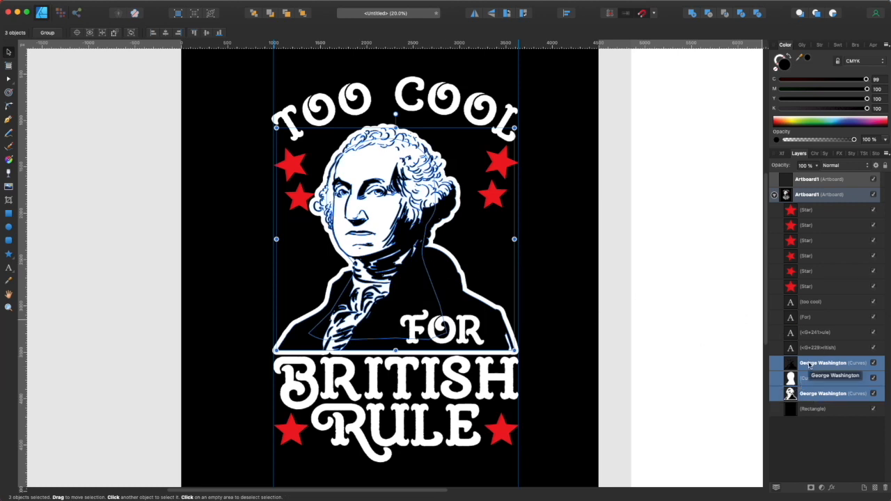
pyautogui.press('super+g')
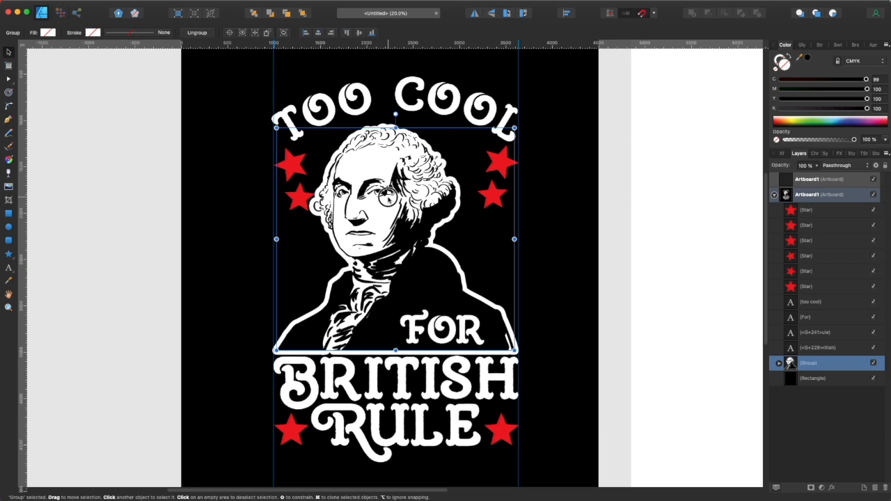
pyautogui.moveTo(384, 197); pyautogui.dragTo(401, 197)
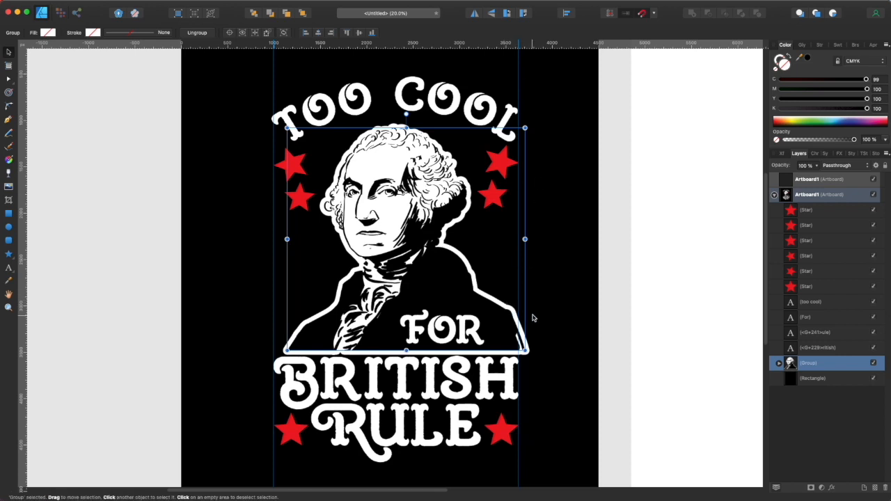
# - Convert the arched "Too Cool" text to curves
pyautogui.press('super+d')
pyautogui.click(451, 87)
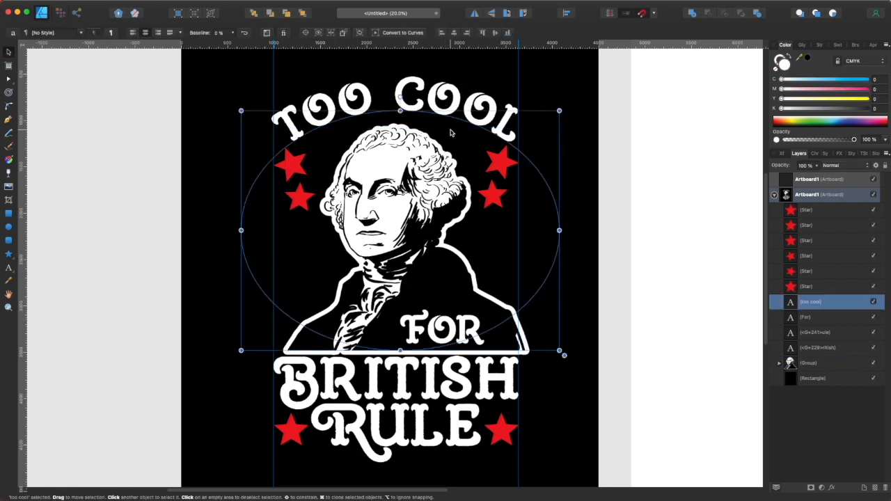
pyautogui.click(402, 33)
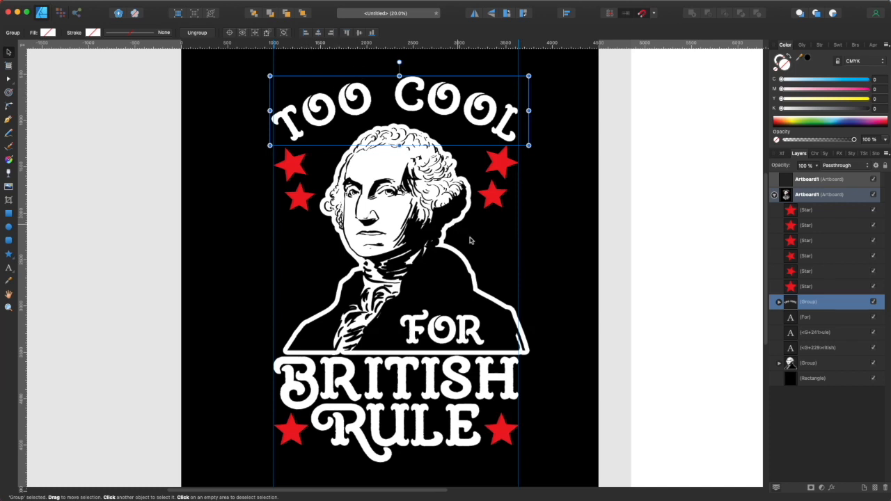
pyautogui.click(605, 283)
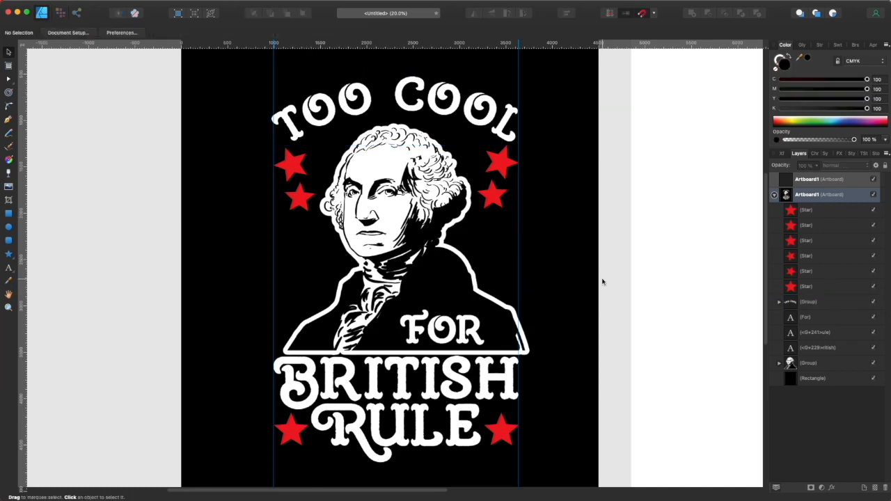
# - Delete the coat's lower-right corner nodes from the black George Washington curve and reshape that edge into a smooth curve down to the base
pyautogui.click(507, 329)
pyautogui.doubleClick(507, 331)
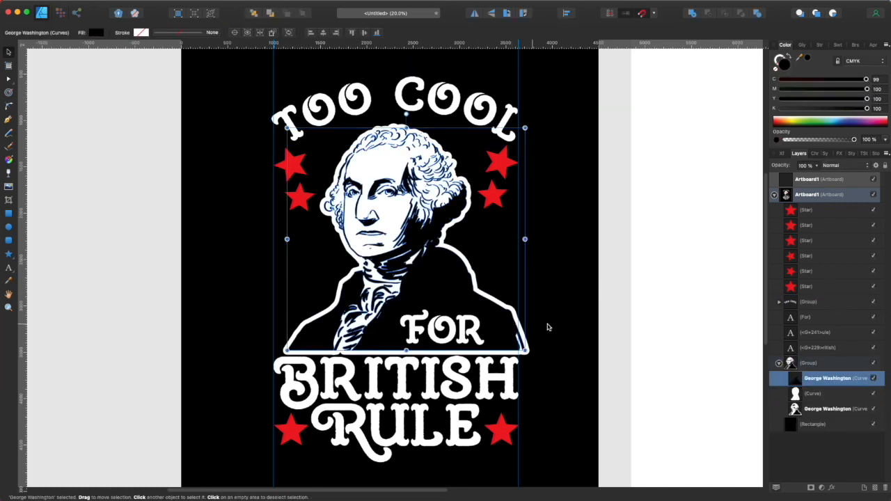
pyautogui.scroll(6, 505, 326)
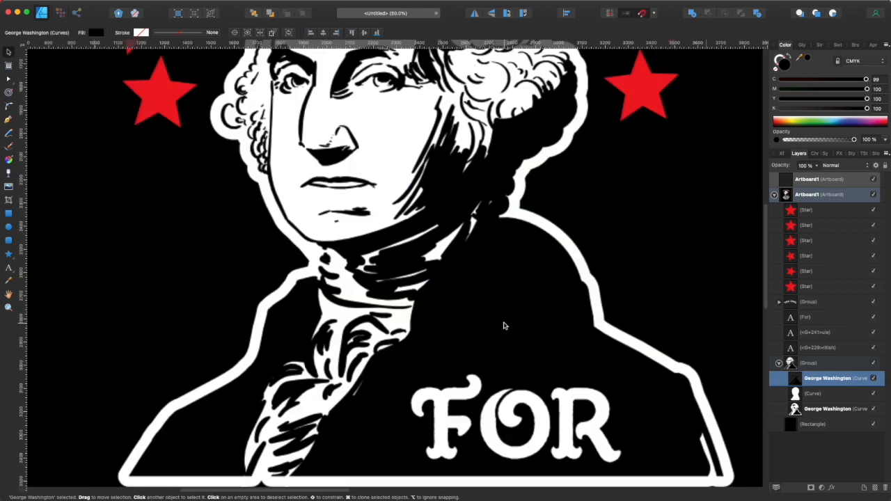
pyautogui.moveTo(529, 318); pyautogui.dragTo(318, 135)
pyautogui.hscroll(5, 318, 135)
pyautogui.scroll(-3, 318, 135)
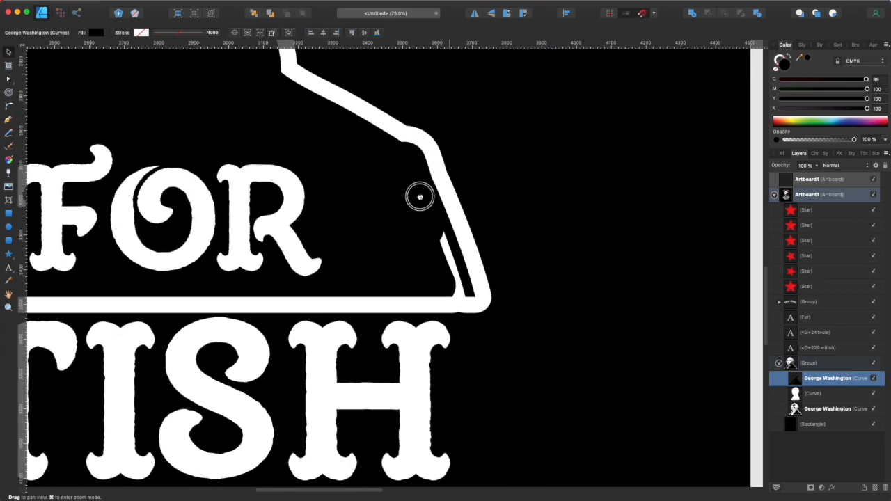
pyautogui.press('a')
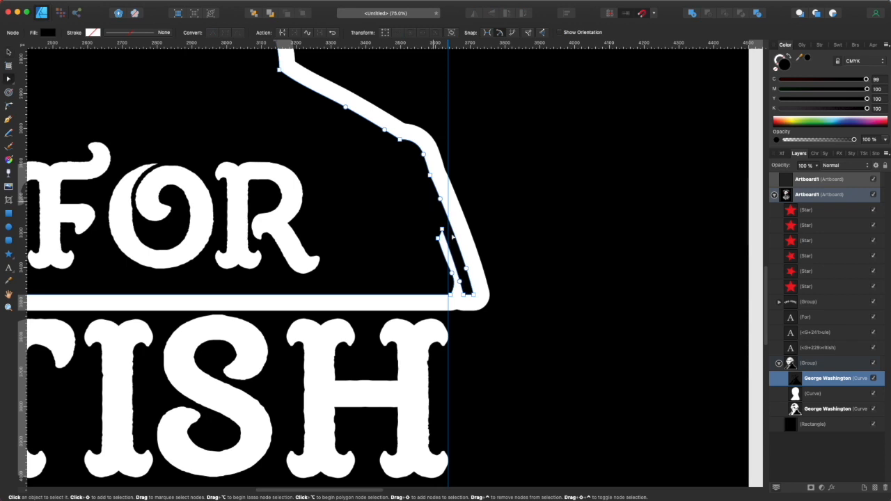
pyautogui.moveTo(524, 314); pyautogui.dragTo(395, 129)
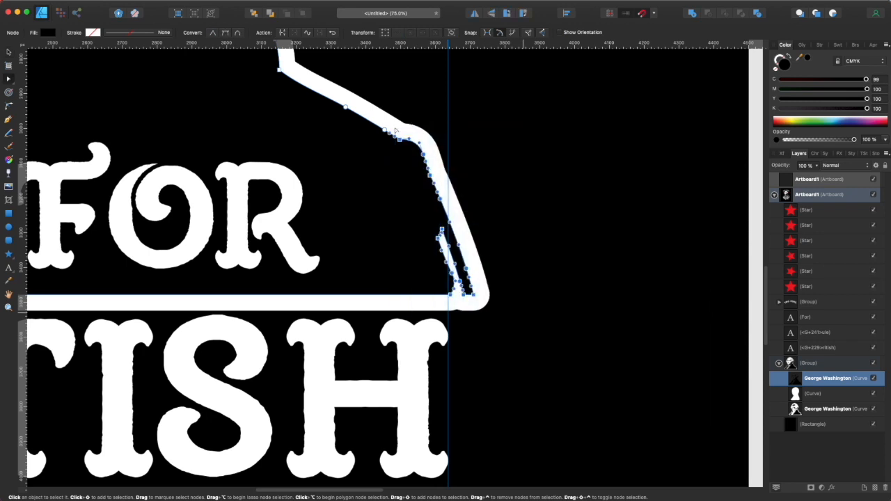
pyautogui.press('Delete')
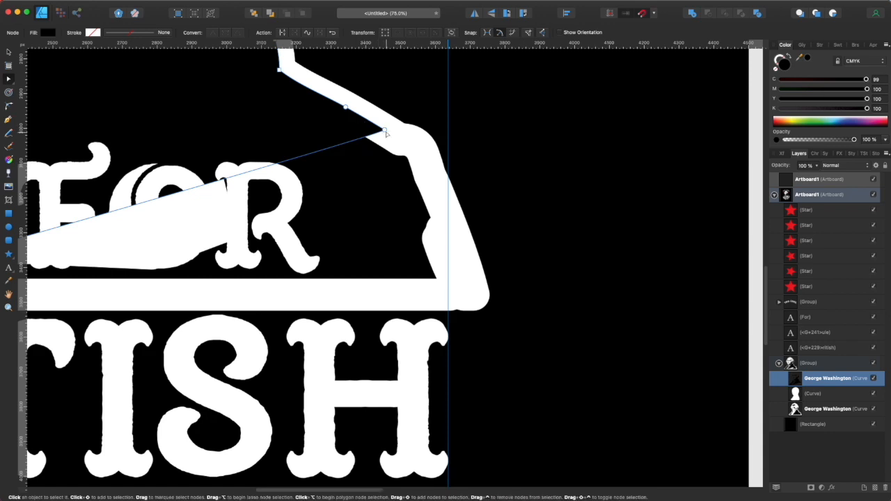
pyautogui.moveTo(385, 130); pyautogui.dragTo(439, 240)
pyautogui.moveTo(435, 287); pyautogui.dragTo(431, 196)
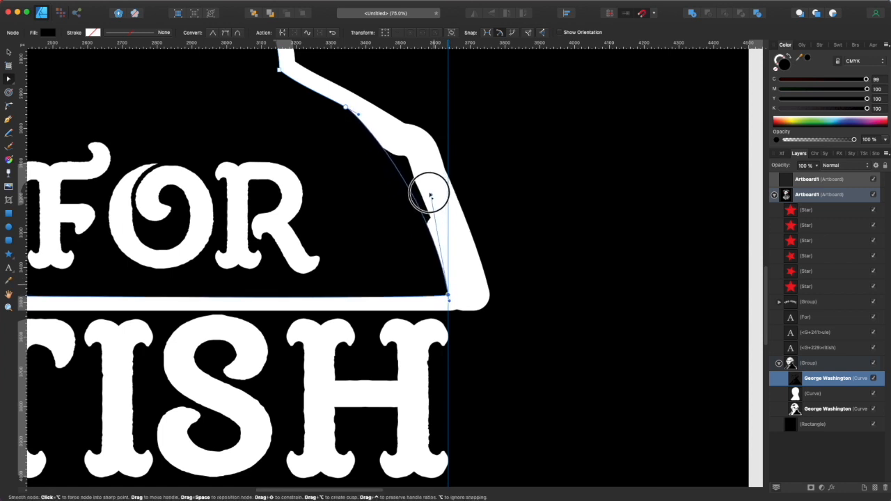
# - Remove the same lower-right corner nodes from the white-stroked George Washington curve and pull its edge out along the black coat
pyautogui.click(405, 154)
pyautogui.moveTo(556, 106); pyautogui.dragTo(373, 312)
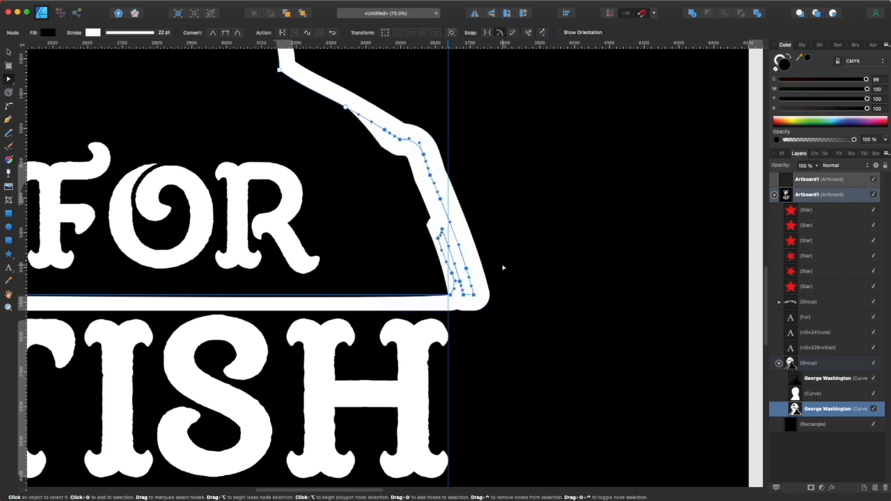
pyautogui.press('Delete')
pyautogui.click(346, 107)
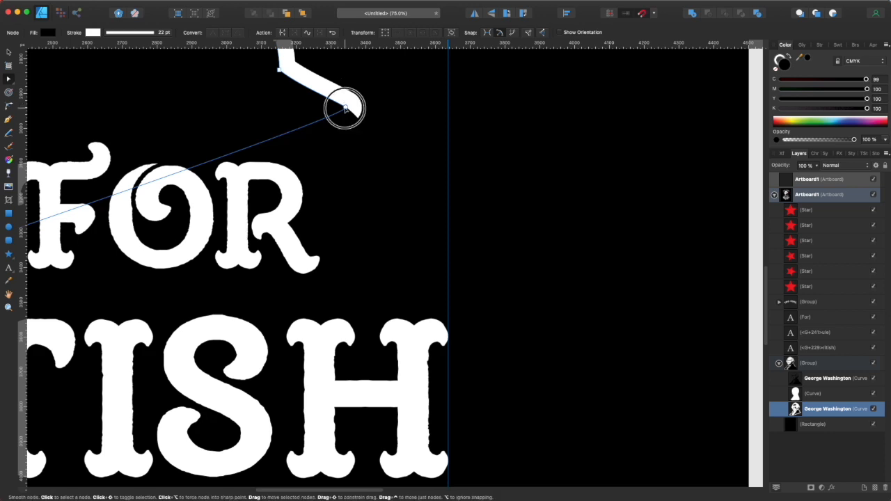
pyautogui.moveTo(241, 153); pyautogui.dragTo(421, 297)
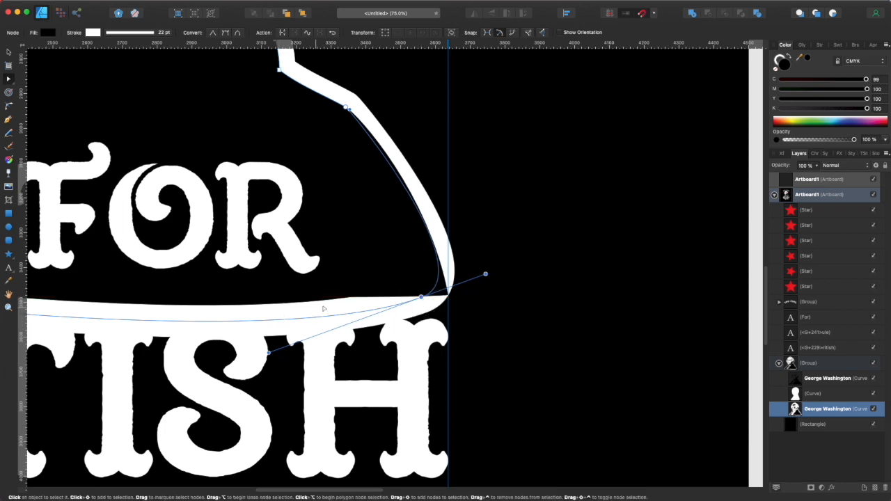
# - Pull the right part of the white-stroked curve's base up behind the black coat and adjust its lower-right corner
pyautogui.click(285, 320)
pyautogui.moveTo(288, 318); pyautogui.dragTo(279, 274)
pyautogui.click(421, 298)
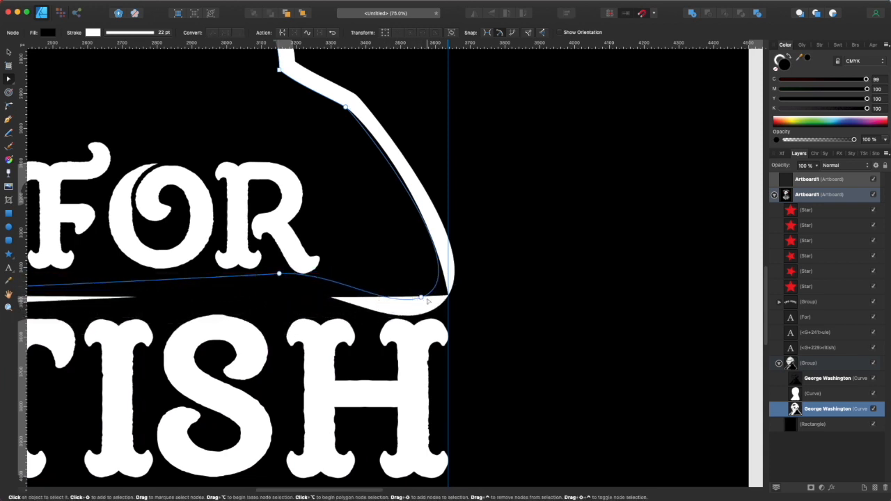
pyautogui.moveTo(389, 310); pyautogui.dragTo(399, 270)
pyautogui.moveTo(446, 292); pyautogui.dragTo(473, 284)
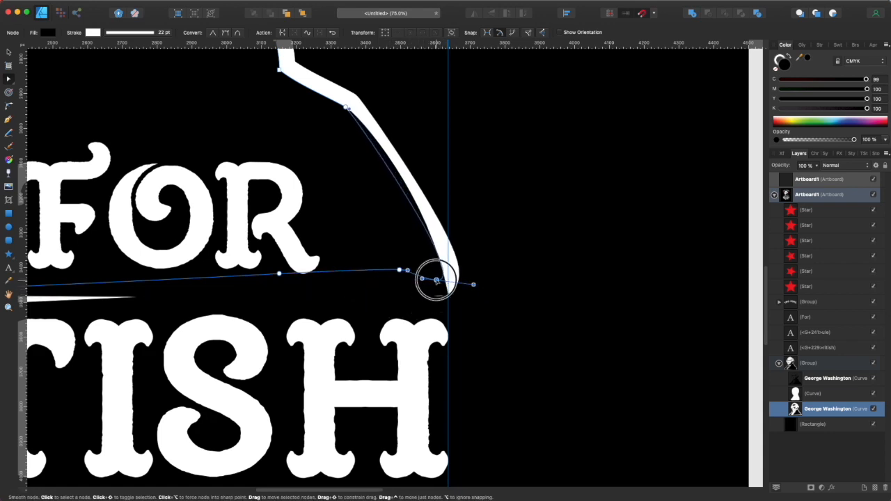
pyautogui.click(587, 235)
# - Lock the black George Washington curve inside the portrait group
pyautogui.hscroll(-10, 587, 235)
pyautogui.click(587, 235)
pyautogui.click(873, 378)
pyautogui.click(874, 378)
pyautogui.click(884, 166)
# - Raise the left part of the white-stroked curve's base so that the bottom line hides behind the black coat
pyautogui.click(852, 396)
pyautogui.click(846, 408)
pyautogui.moveTo(159, 258); pyautogui.dragTo(169, 242)
pyautogui.moveTo(334, 258); pyautogui.dragTo(335, 239)
pyautogui.moveTo(169, 242); pyautogui.dragTo(174, 245)
pyautogui.click(259, 269)
pyautogui.press('super+0')
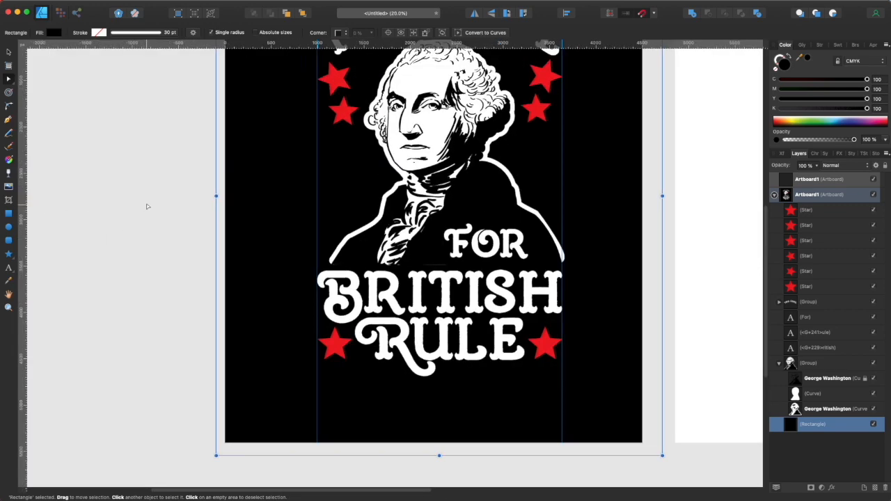
pyautogui.click(147, 206)
pyautogui.moveTo(350, 169); pyautogui.dragTo(204, 225)
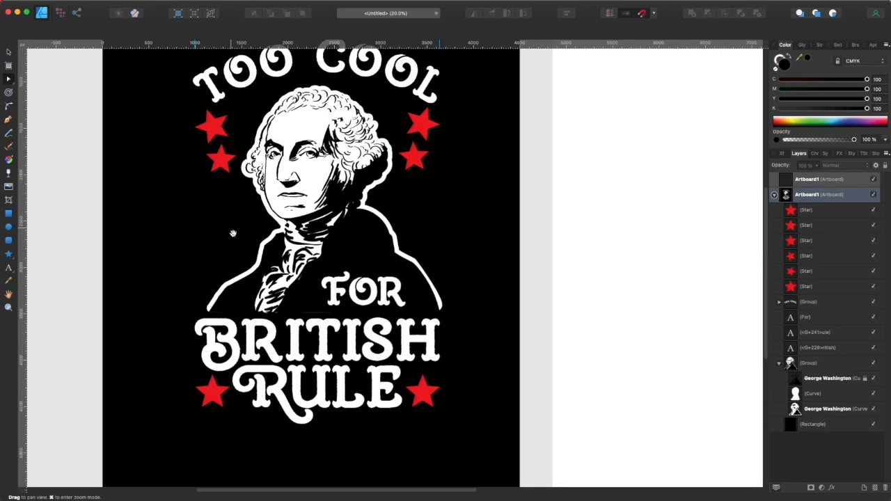
# - Scale up the lettering, stars and portrait together and reposition them centrally on the black artboard
pyautogui.scroll(3, 487, 251)
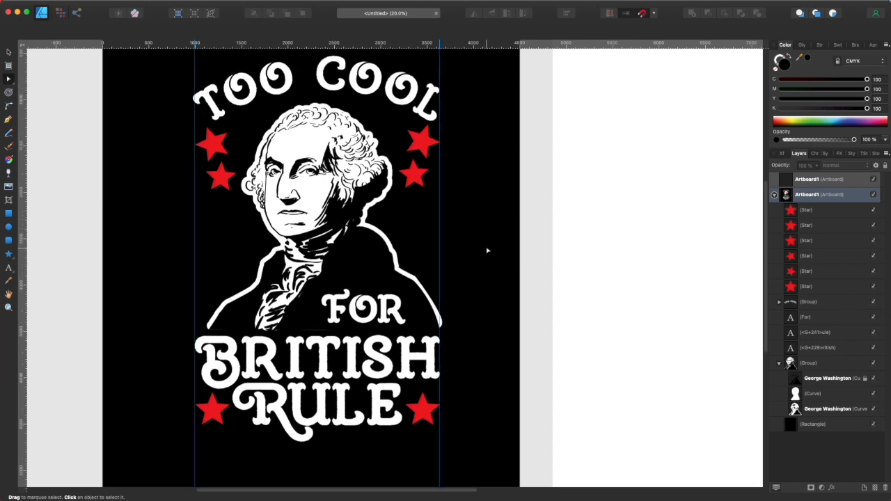
pyautogui.click(9, 52)
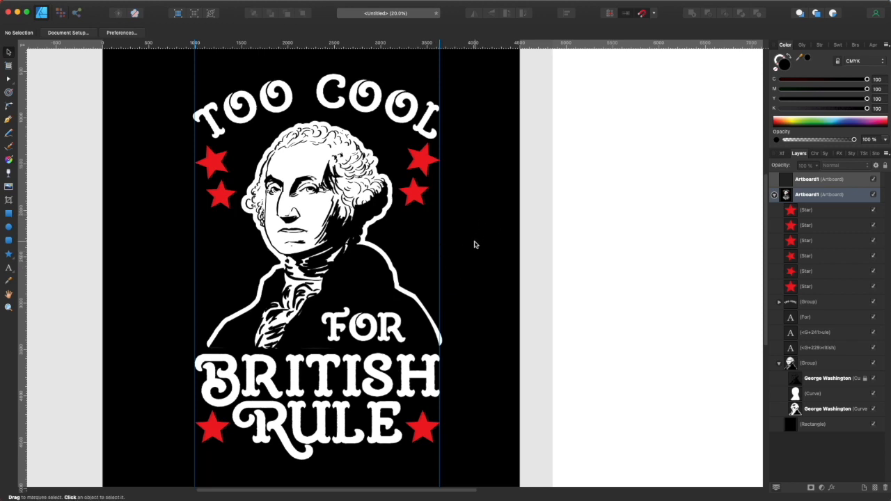
pyautogui.press('super+minus')
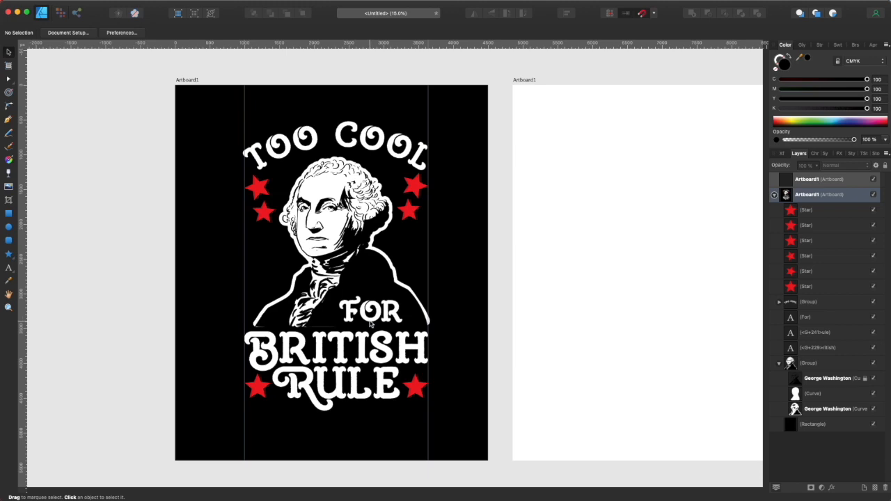
pyautogui.moveTo(116, 103); pyautogui.dragTo(516, 457)
pyautogui.moveTo(385, 357); pyautogui.dragTo(351, 346)
pyautogui.moveTo(395, 401); pyautogui.dragTo(424, 420)
pyautogui.moveTo(348, 295); pyautogui.dragTo(367, 292)
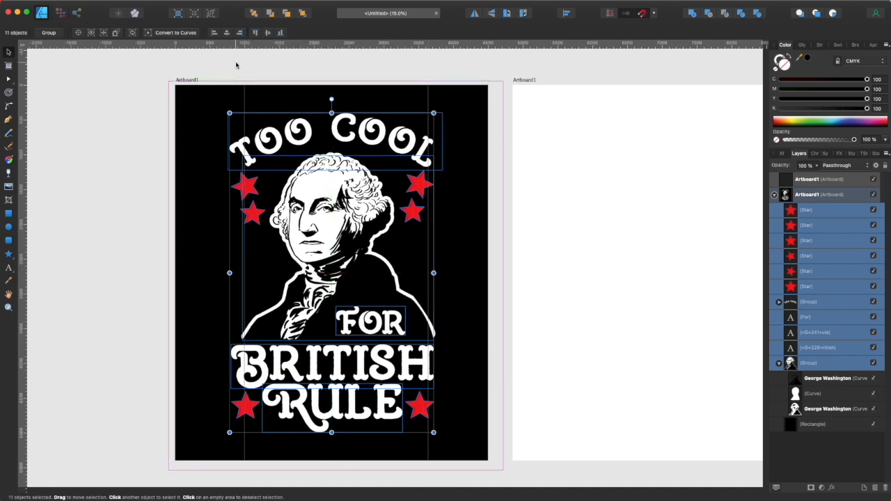
pyautogui.moveTo(245, 95); pyautogui.dragTo(168, 95)
pyautogui.moveTo(428, 95); pyautogui.dragTo(499, 95)
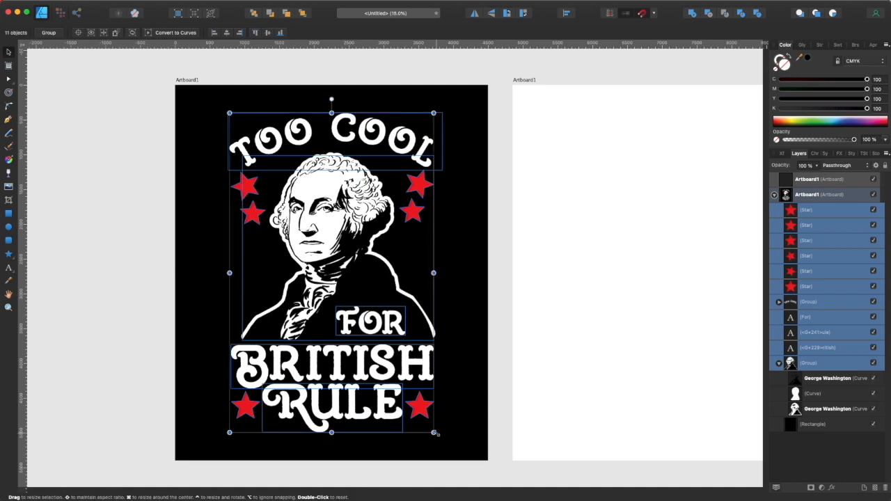
# - Move the arched "Too Cool" lettering group slightly down toward the portrait
pyautogui.press('Escape')
pyautogui.click(299, 127)
pyautogui.moveTo(299, 127); pyautogui.dragTo(300, 133)
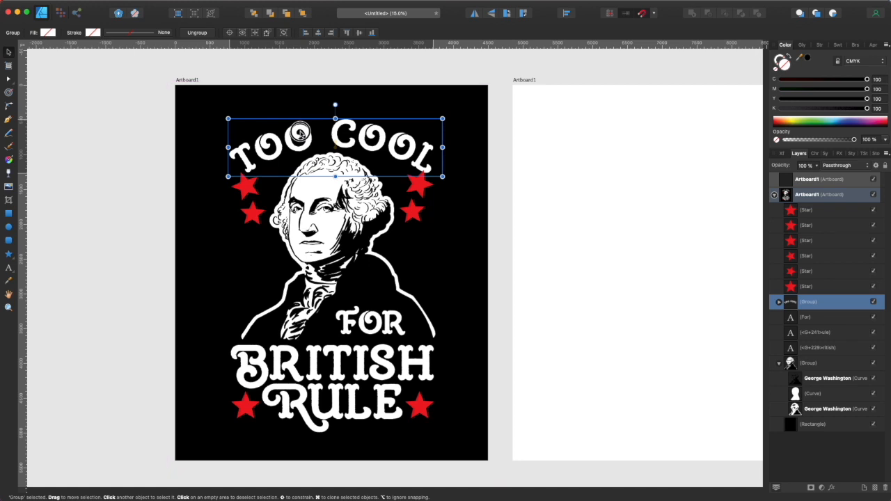
# - Move the four upper red stars beside the head down slightly as one selection
pyautogui.click(420, 184)
pyautogui.keyDown('shift'); pyautogui.click(413, 214); pyautogui.keyUp('shift')
pyautogui.keyDown('shift'); pyautogui.click(246, 186); pyautogui.keyUp('shift')
pyautogui.keyDown('shift'); pyautogui.click(252, 214); pyautogui.keyUp('shift')
pyautogui.moveTo(253, 214); pyautogui.dragTo(251, 223)
pyautogui.click(131, 177)
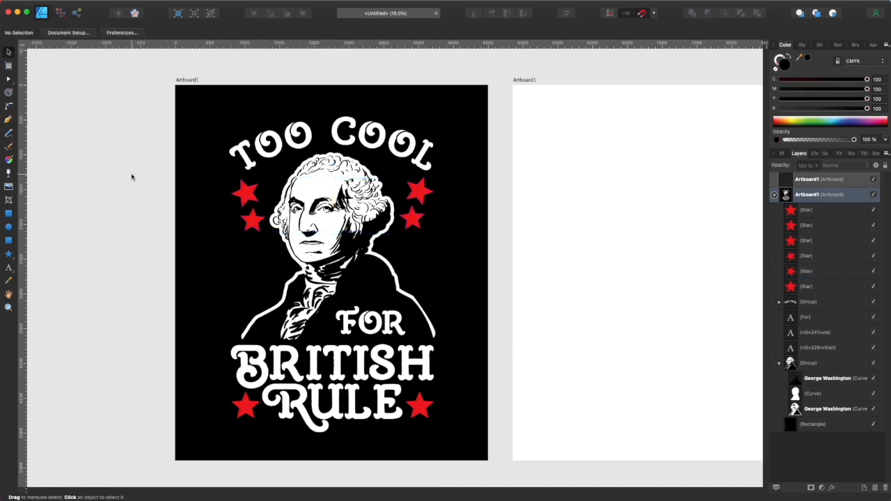
# - Recolour the "For" text blue with a high cyan value and a little magenta
pyautogui.click(373, 322)
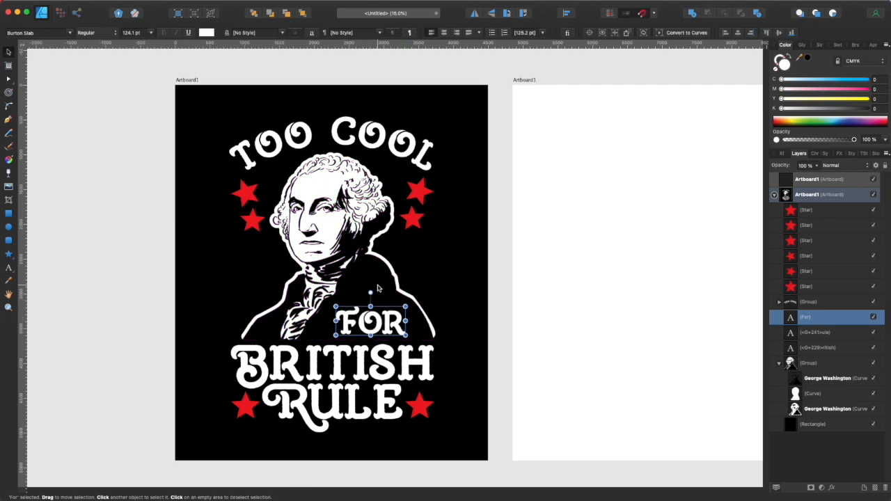
pyautogui.moveTo(785, 81); pyautogui.dragTo(866, 78)
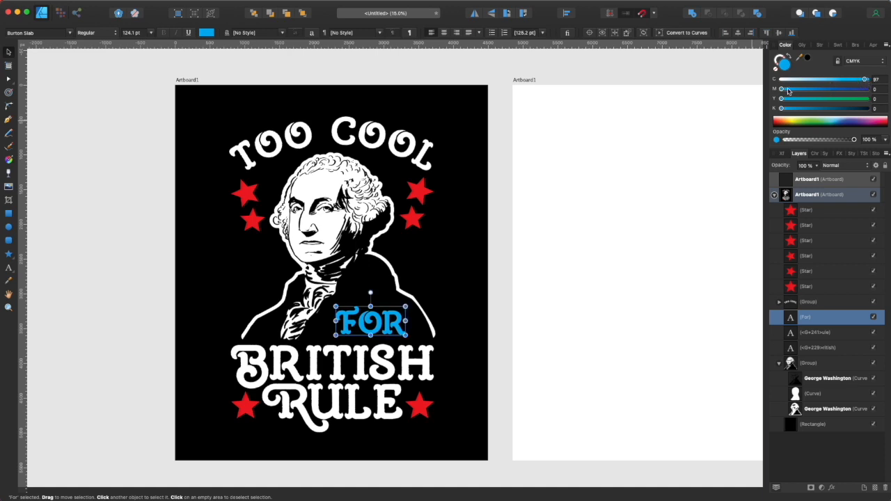
pyautogui.moveTo(782, 89); pyautogui.dragTo(788, 89)
pyautogui.moveTo(864, 79); pyautogui.dragTo(842, 80)
pyautogui.click(84, 146)
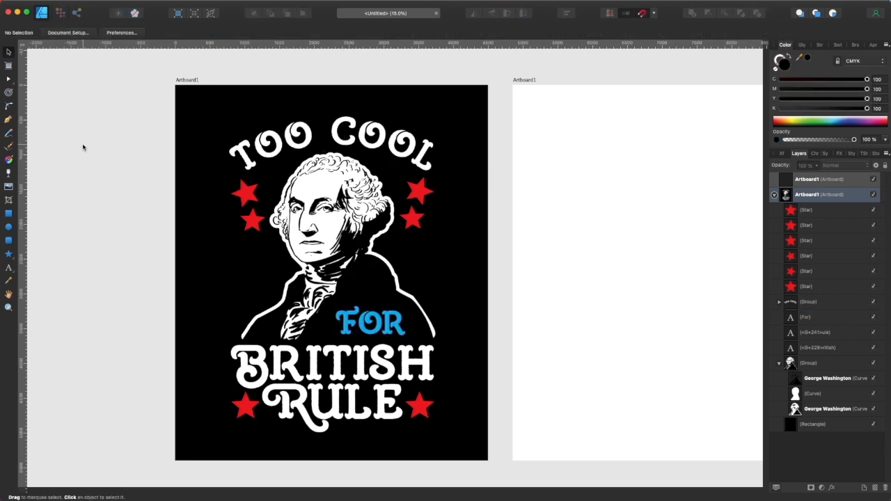
# - Hide the black background rectangle on the design's artboard
pyautogui.click(185, 80)
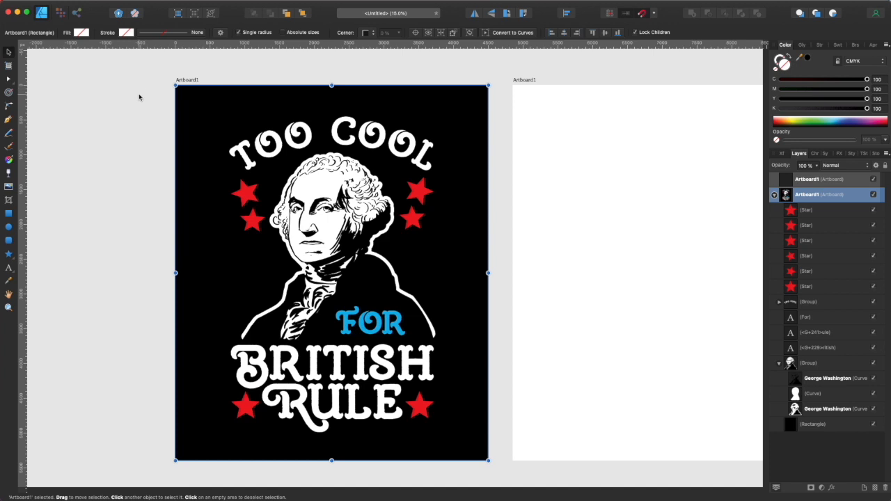
pyautogui.click(185, 96)
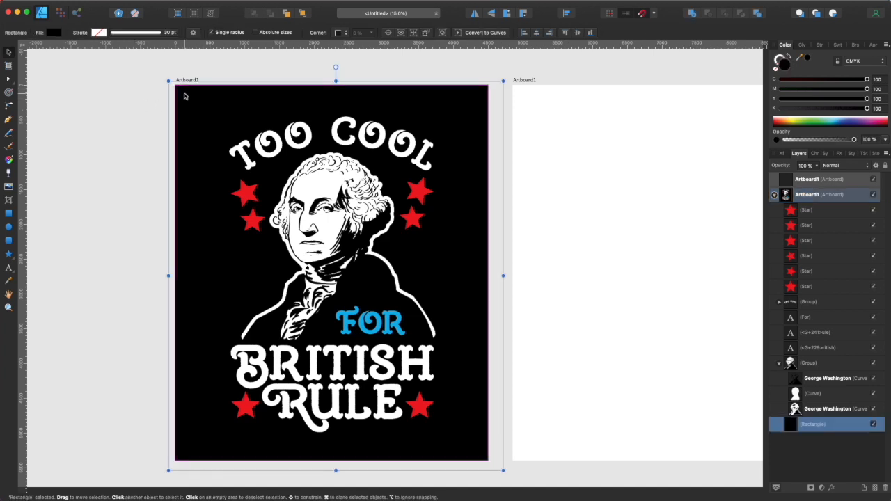
pyautogui.click(874, 424)
pyautogui.click(132, 67)
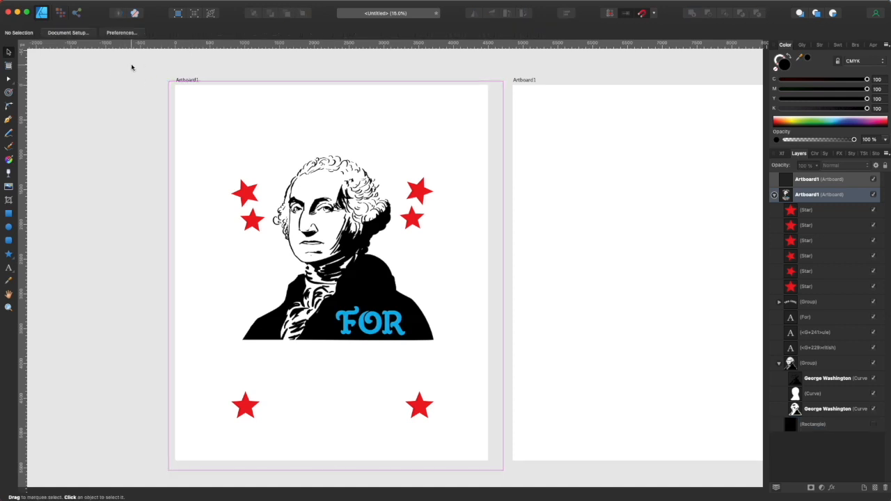
# - Set up a 4500 x 5400 px PNG export of the design's artboard with the area Selection Only, then cancel it
pyautogui.click(182, 79)
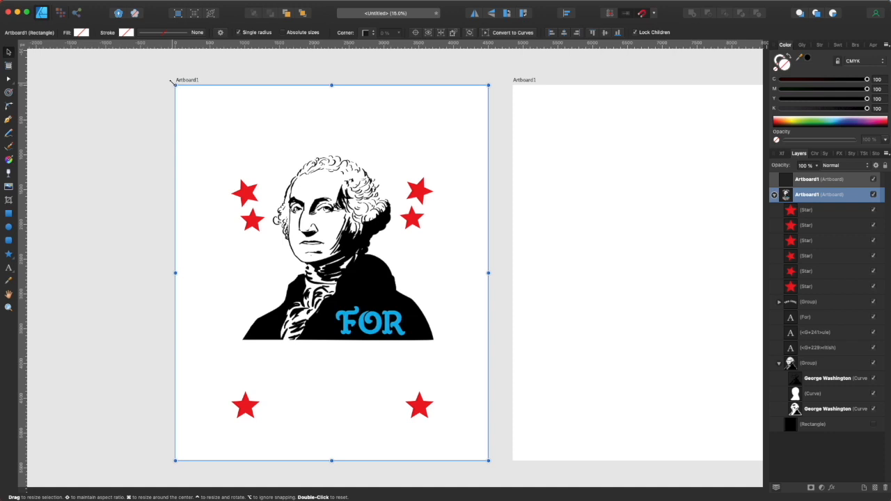
pyautogui.press('super+alt+shift+s')
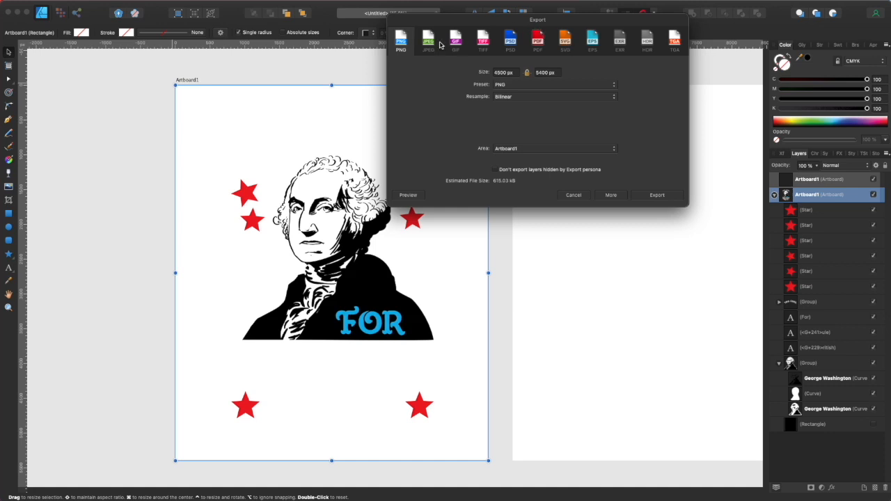
pyautogui.click(539, 150)
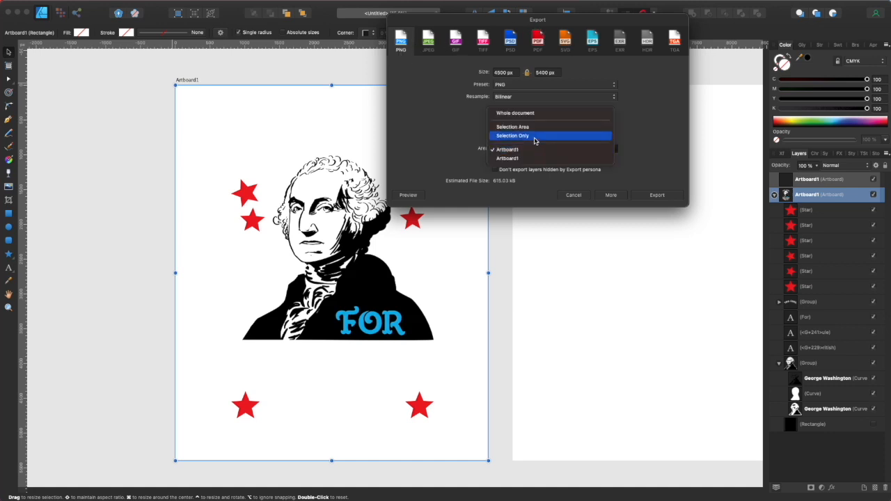
pyautogui.click(535, 135)
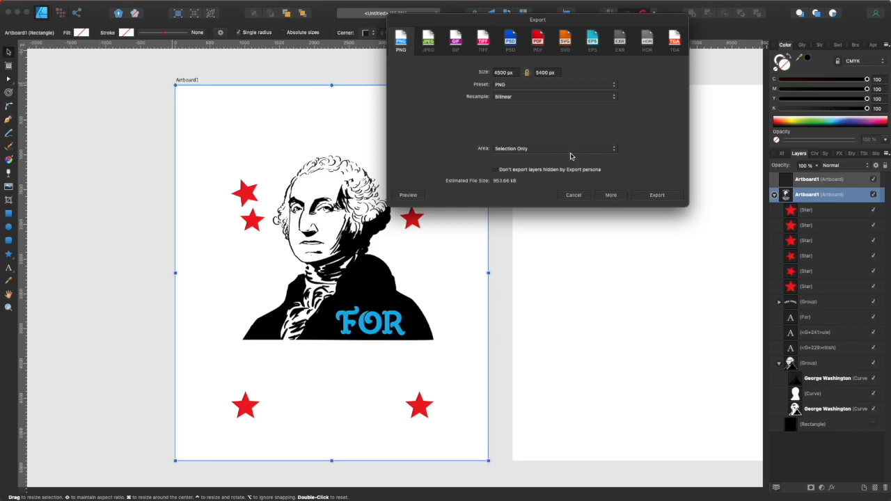
pyautogui.click(574, 195)
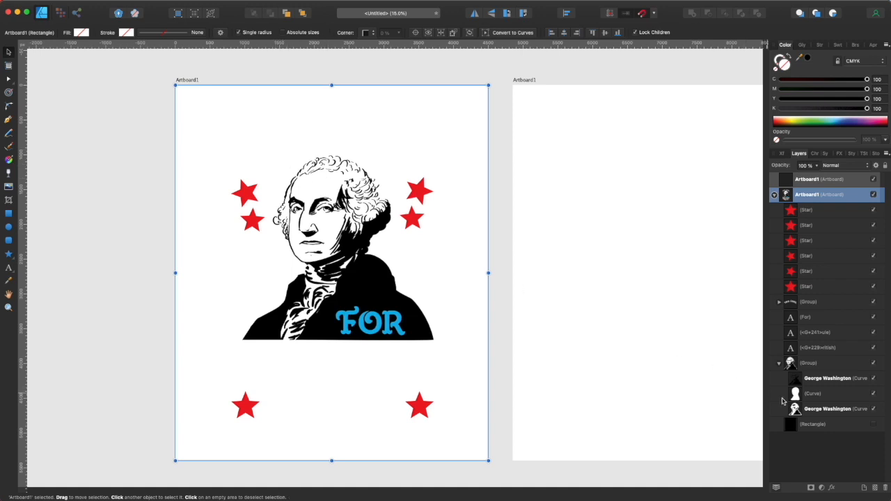
# - Show the black background rectangle again and leave nothing selected
pyautogui.click(875, 424)
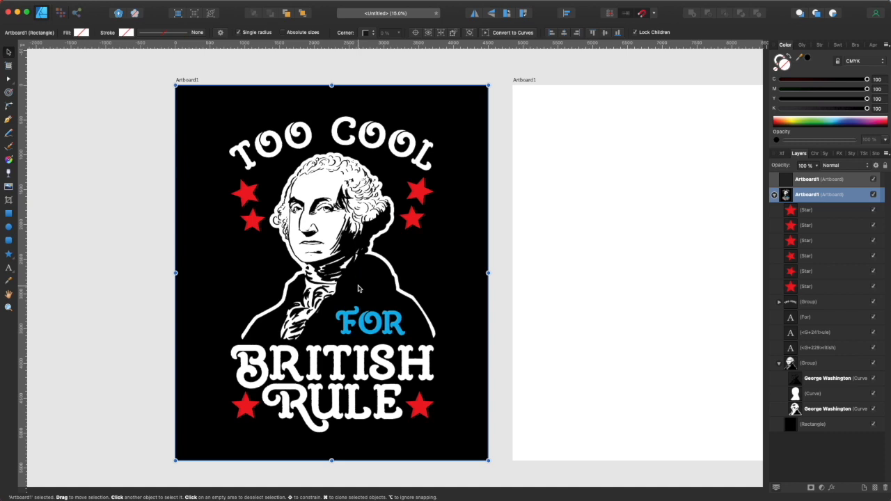
pyautogui.click(243, 197)
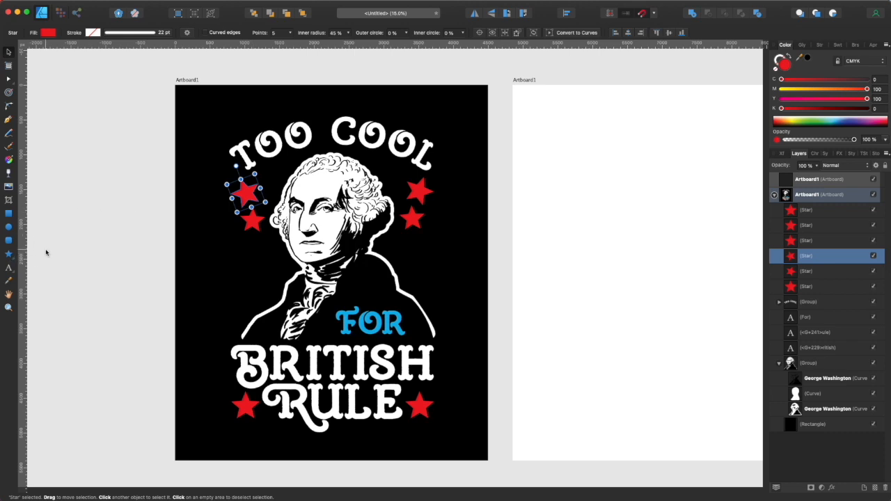
pyautogui.click(110, 259)
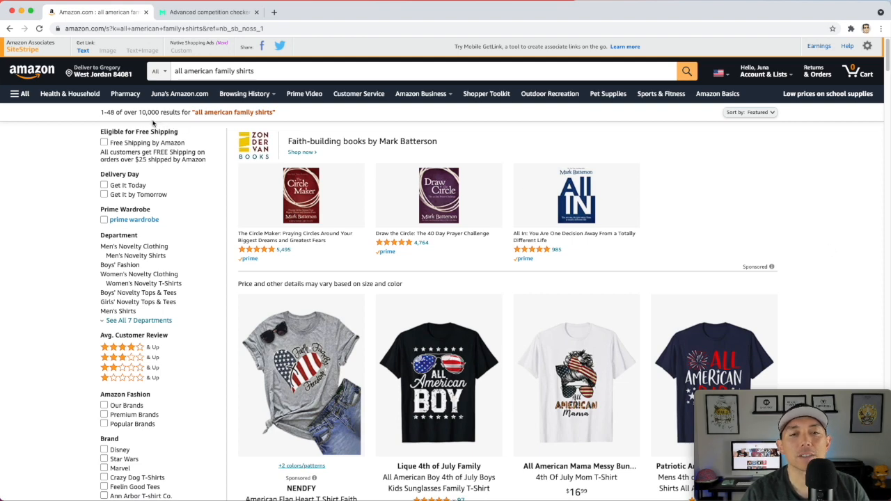
# - Switch to Amazon and examine the "all american family shirts" results, including product details of the All American Boy and Dad shirts
pyautogui.scroll(-3, 400, 202)
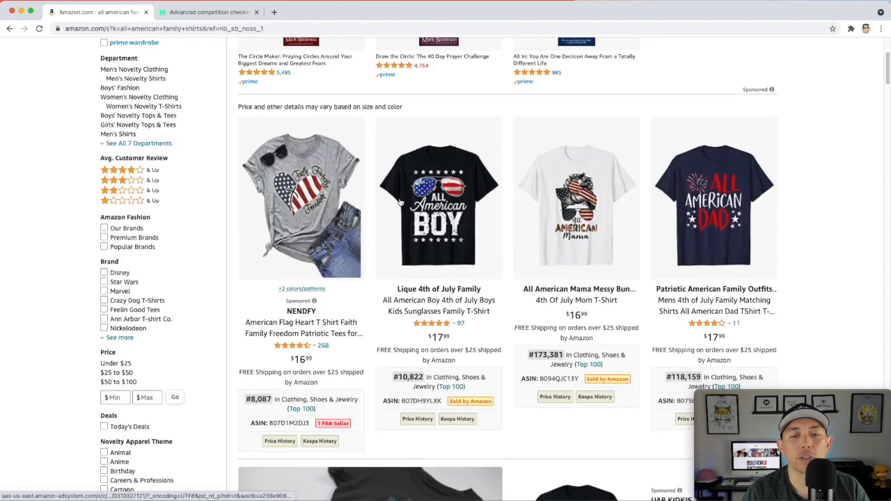
pyautogui.scroll(-3, 401, 202)
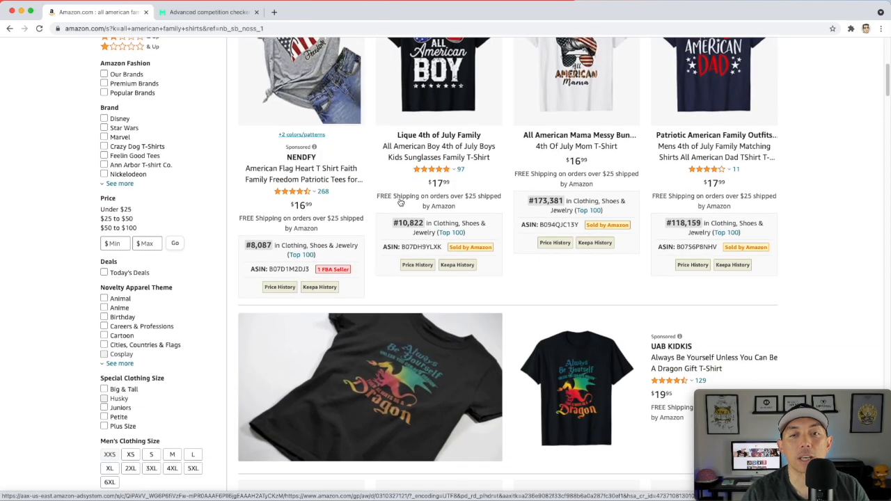
pyautogui.scroll(3, 400, 201)
pyautogui.moveTo(439, 220)
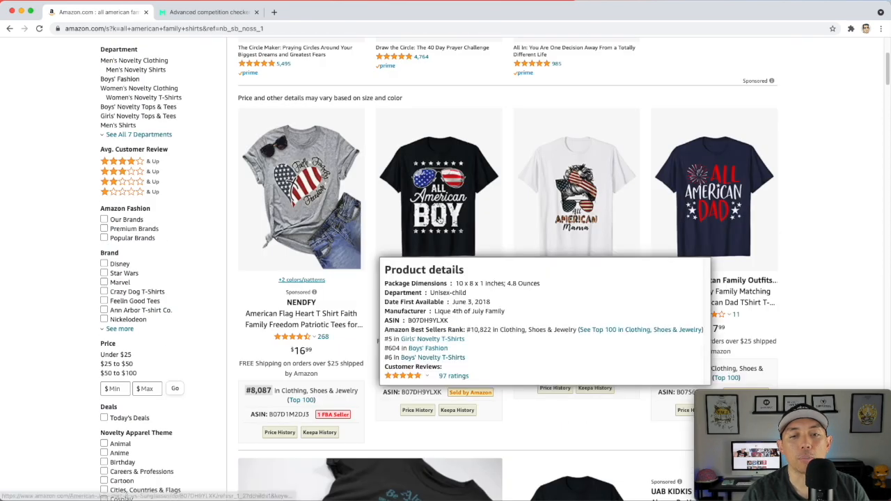
pyautogui.moveTo(697, 227)
pyautogui.scroll(-2, 686, 228)
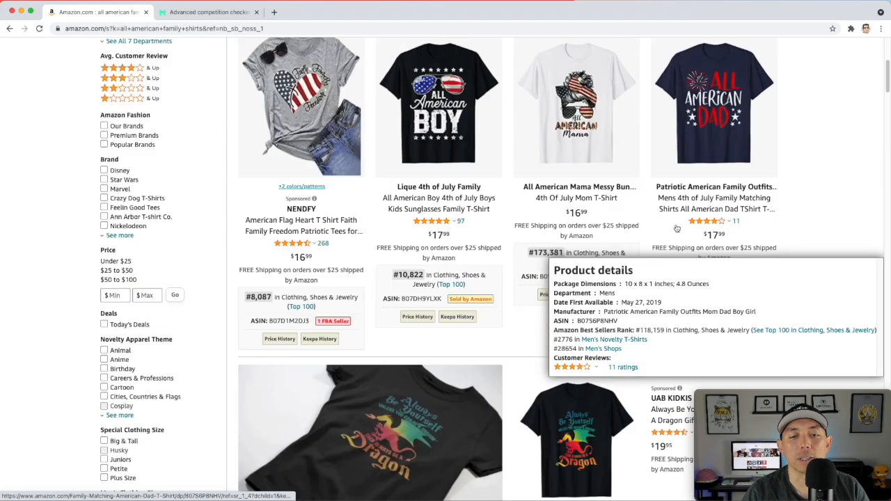
pyautogui.scroll(-10, 676, 228)
pyautogui.scroll(7, 452, 257)
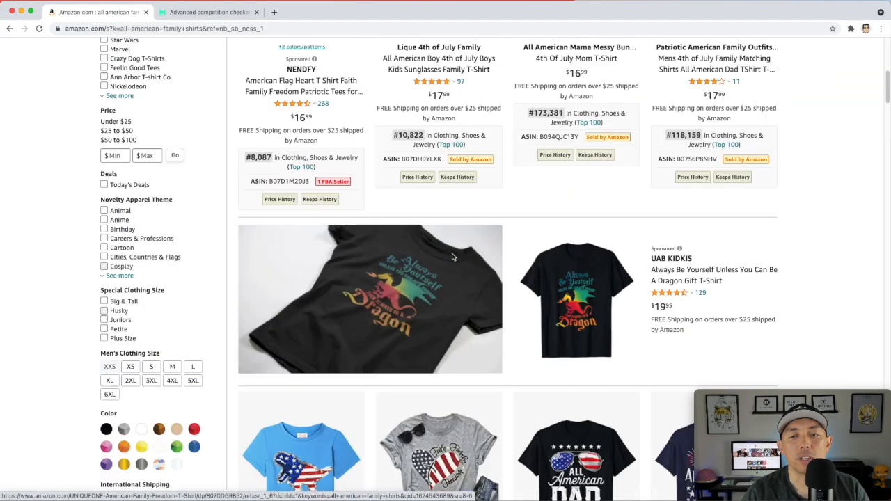
pyautogui.scroll(8, 452, 257)
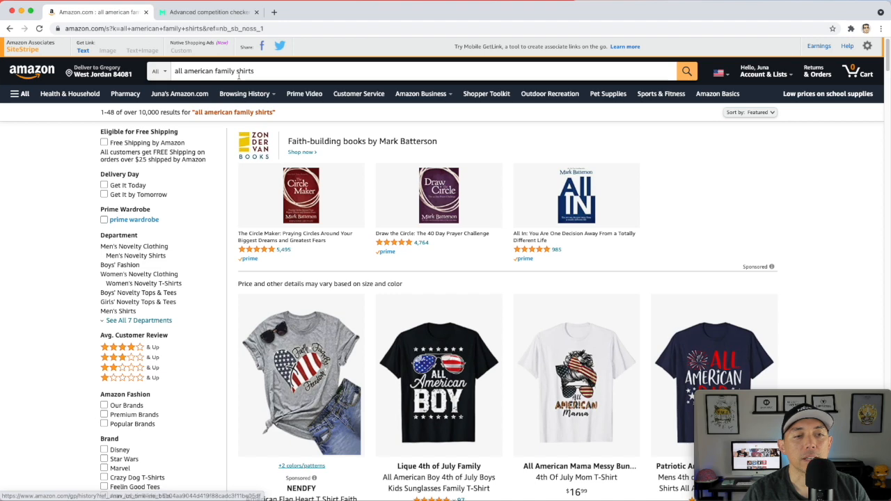
# - Search Amazon for "all american bro 4th of july shirt" and look through the resulting shirts and their product details
pyautogui.moveTo(236, 70); pyautogui.dragTo(216, 70)
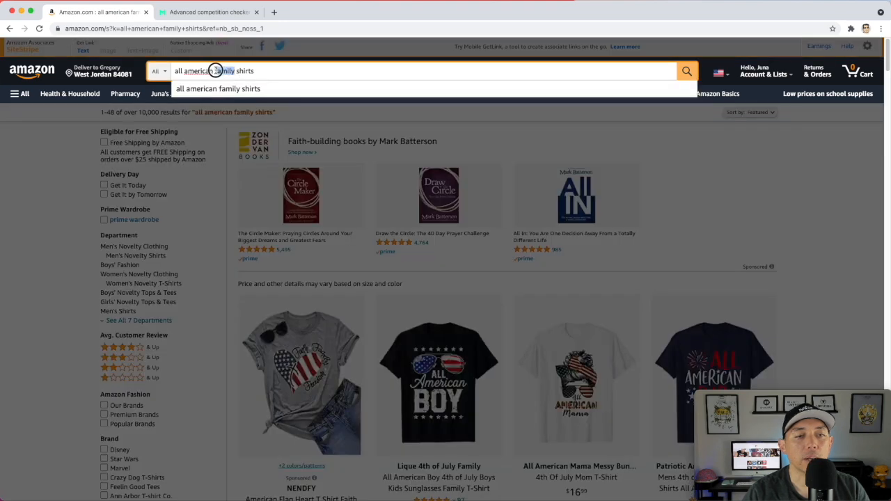
pyautogui.write('br')
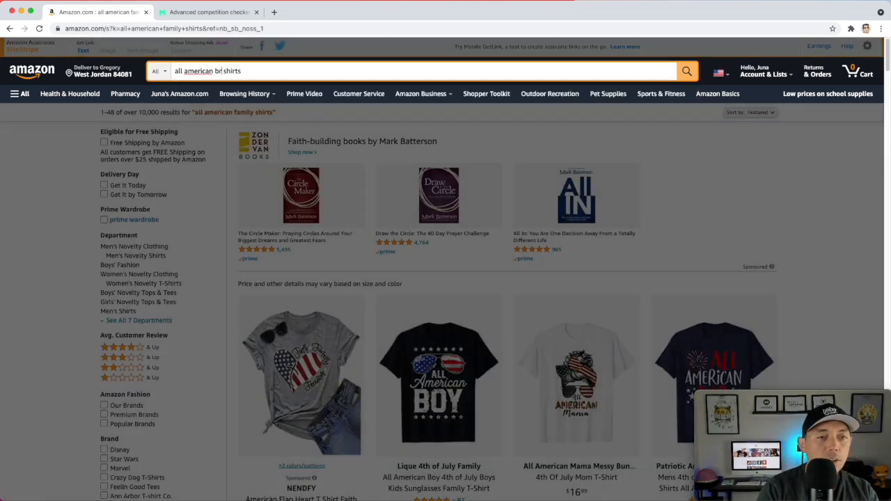
pyautogui.write('o')
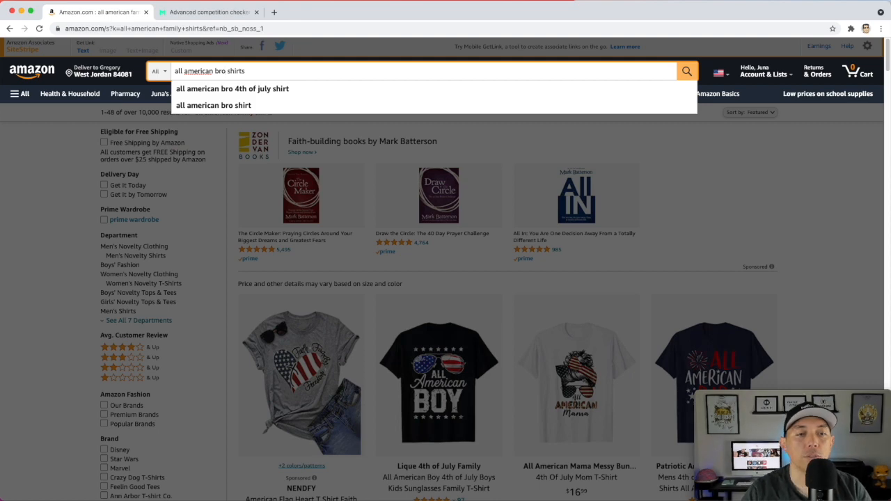
pyautogui.click(213, 89)
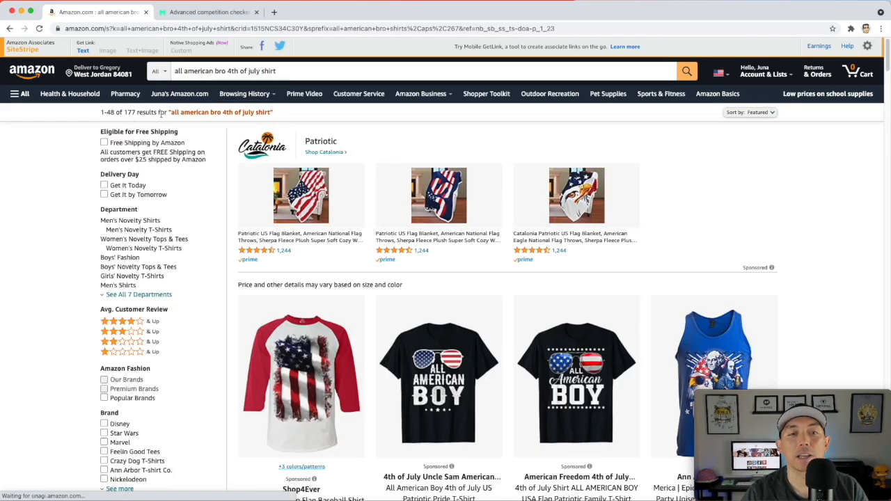
pyautogui.scroll(-1, 487, 274)
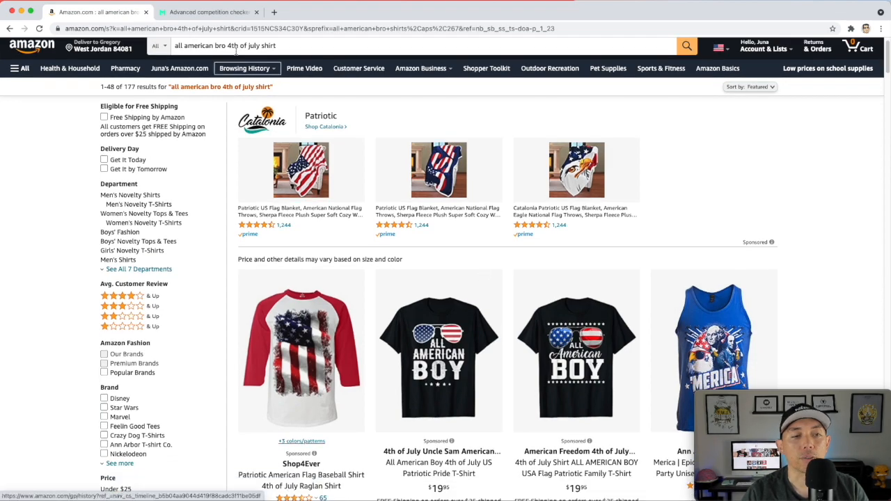
pyautogui.scroll(-10, 452, 259)
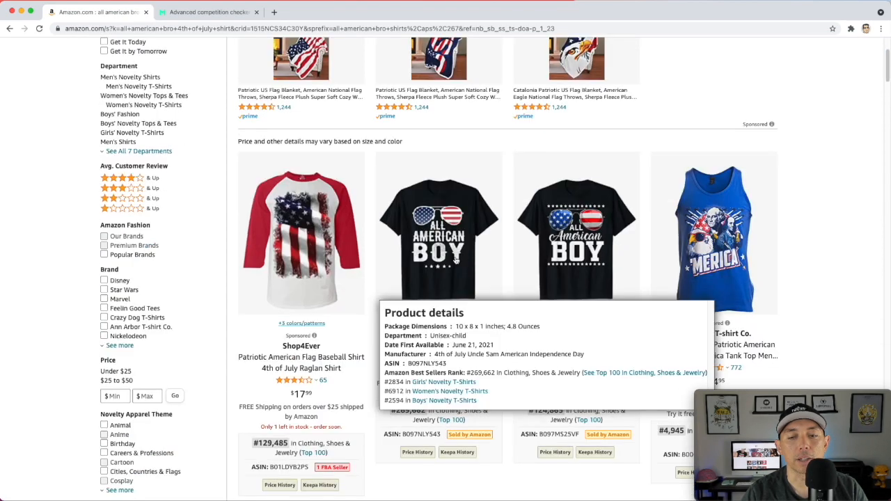
pyautogui.scroll(-1, 322, 337)
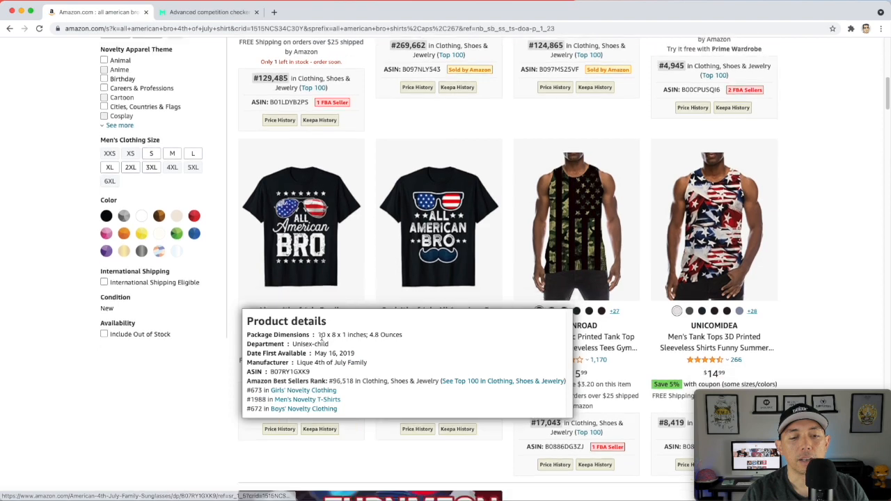
pyautogui.scroll(12, 370, 331)
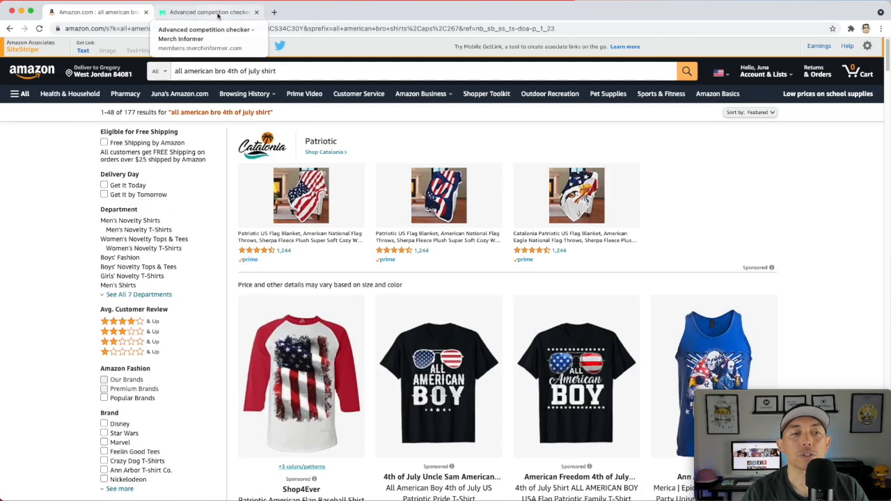
# - Switch to Merch Informer's Advanced competition checker and examine the "All american family" score, bestseller keywords and bestselling shirts
pyautogui.click(218, 16)
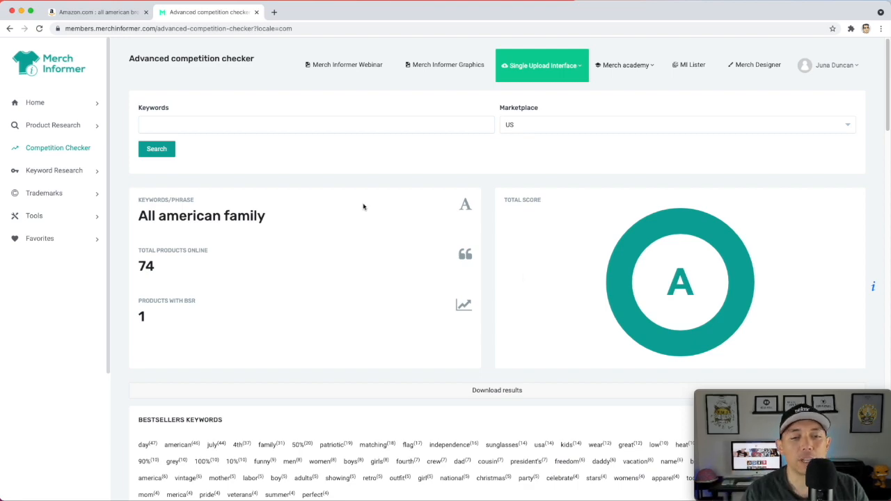
pyautogui.scroll(-2, 363, 207)
pyautogui.scroll(-6, 363, 207)
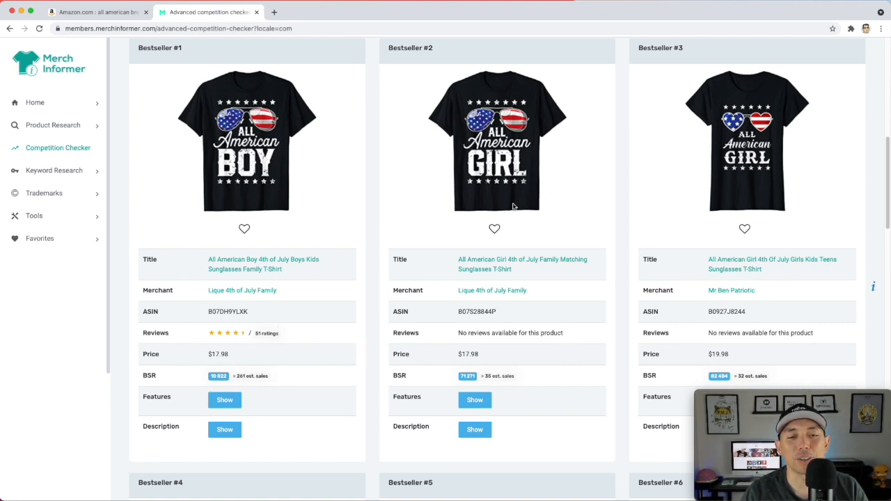
pyautogui.scroll(-2, 690, 239)
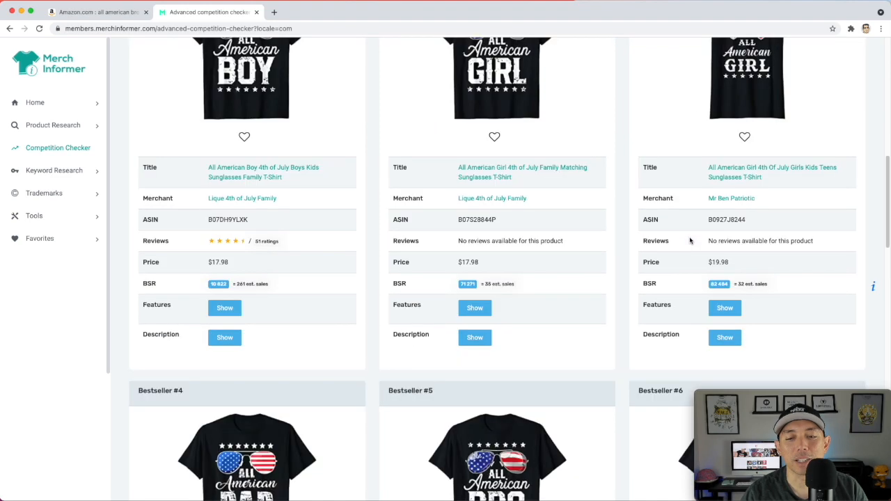
pyautogui.scroll(-2, 691, 240)
pyautogui.scroll(5, 690, 240)
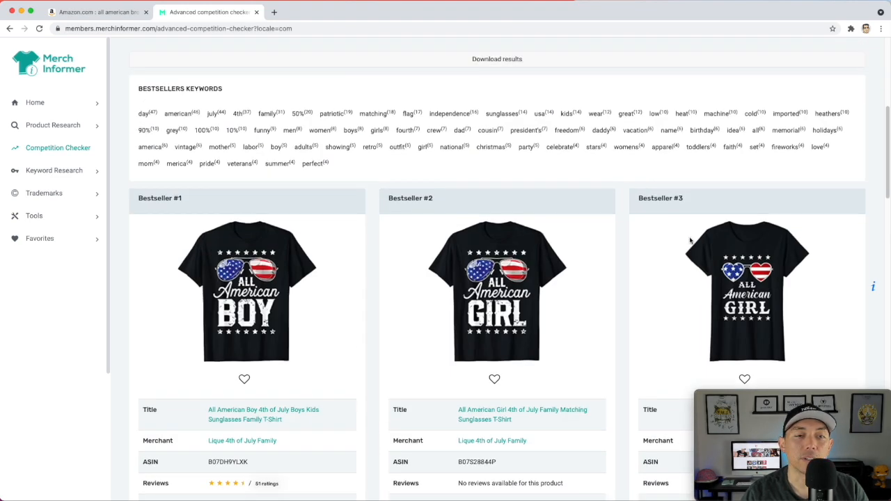
pyautogui.scroll(5, 690, 239)
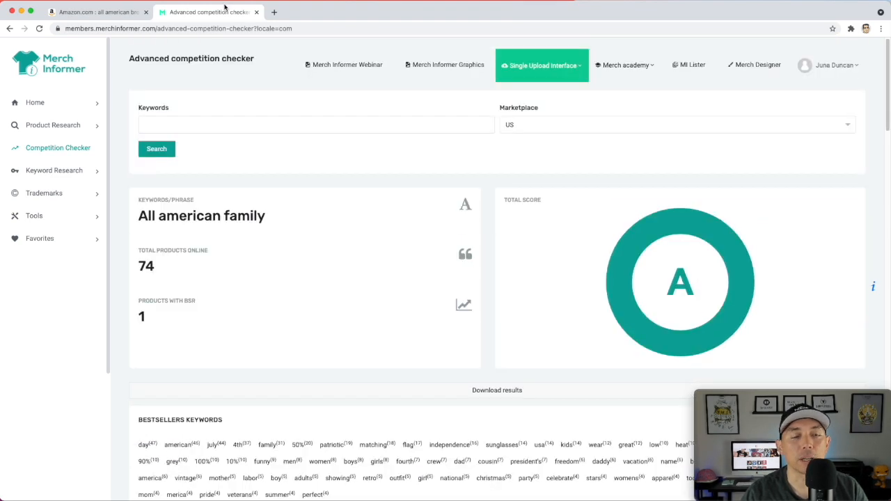
# - Return to the Amazon results for "all american bro 4th of july shirt" and review the listed shirts with their prices and sales ranks
pyautogui.click(257, 12)
pyautogui.click(96, 12)
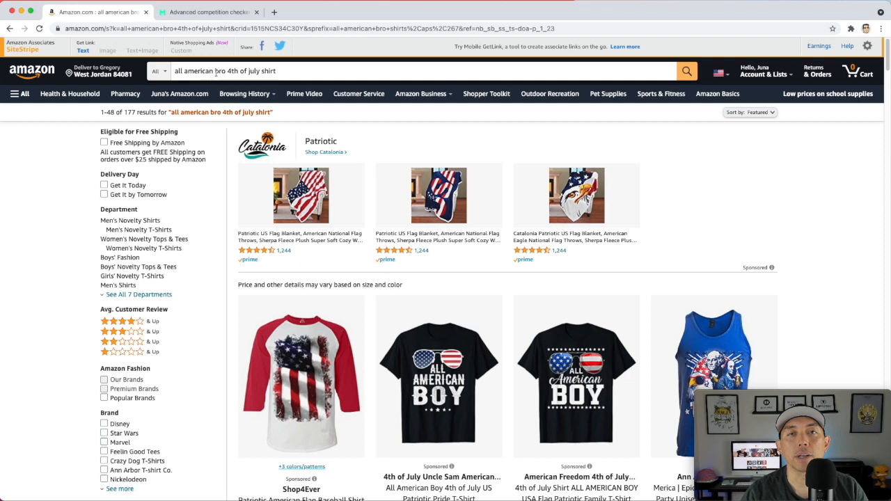
pyautogui.scroll(-5, 439, 211)
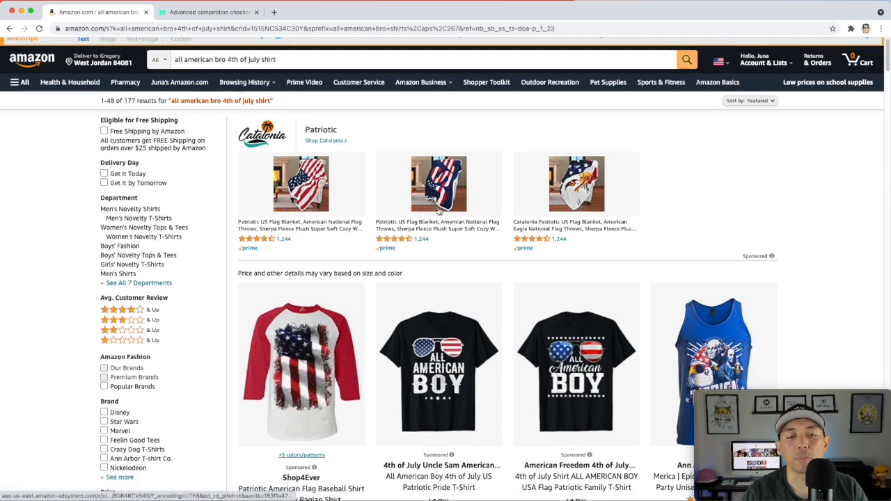
pyautogui.scroll(-2, 483, 210)
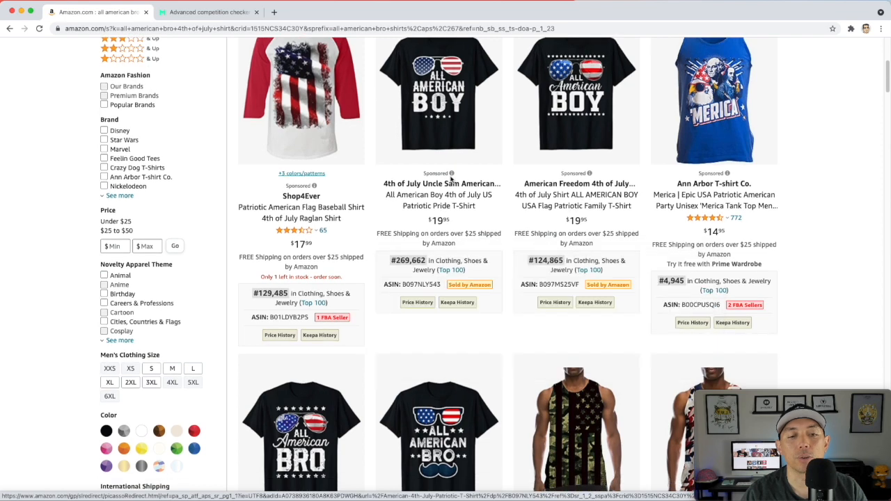
pyautogui.scroll(-5, 452, 181)
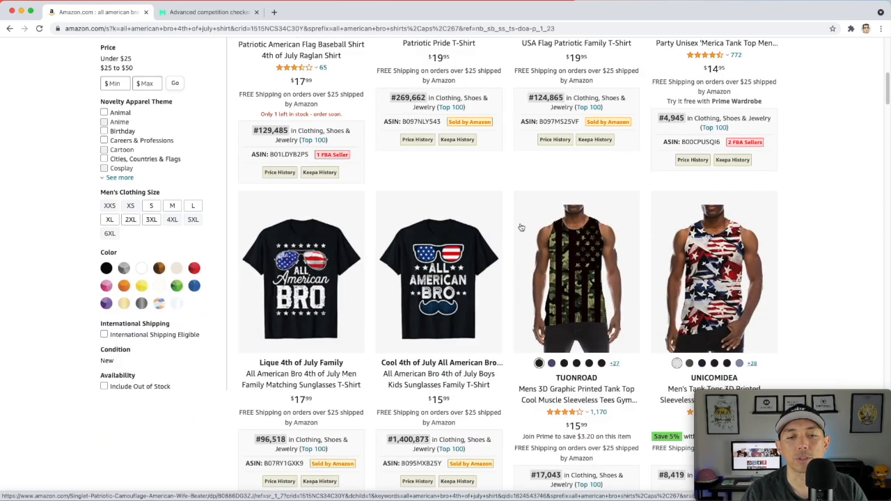
pyautogui.scroll(10, 522, 229)
pyautogui.scroll(2, 522, 227)
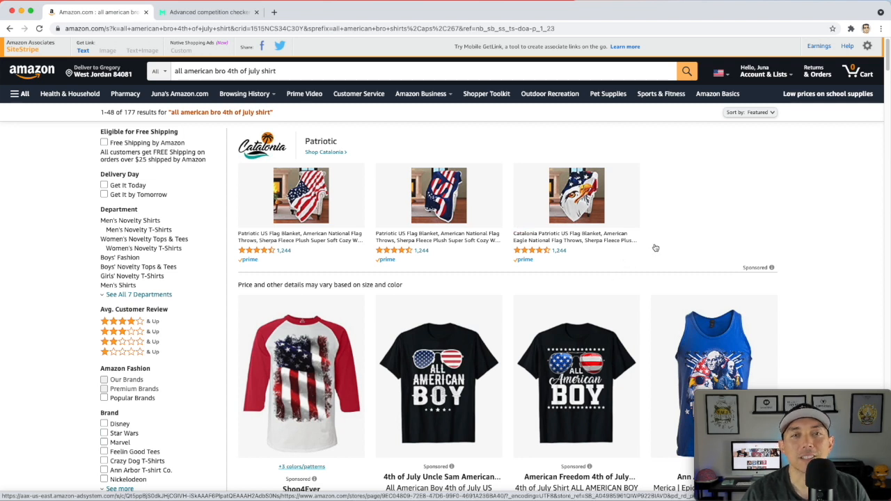
pyautogui.scroll(-4, 655, 248)
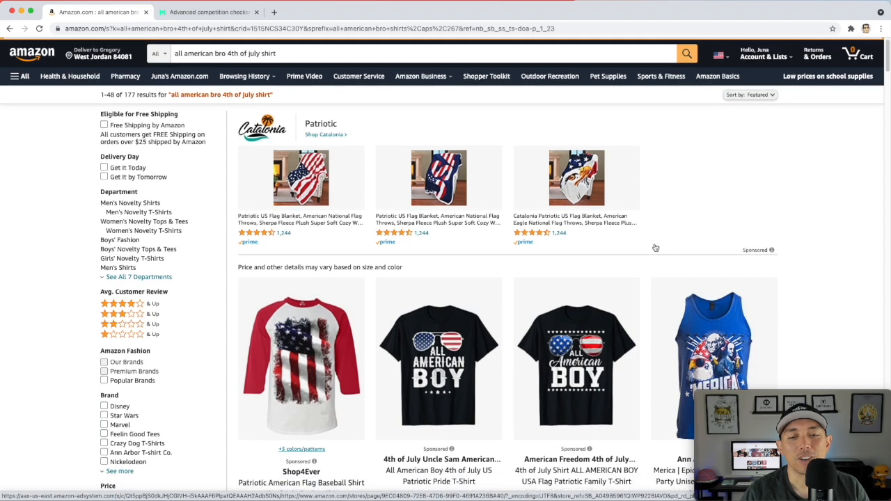